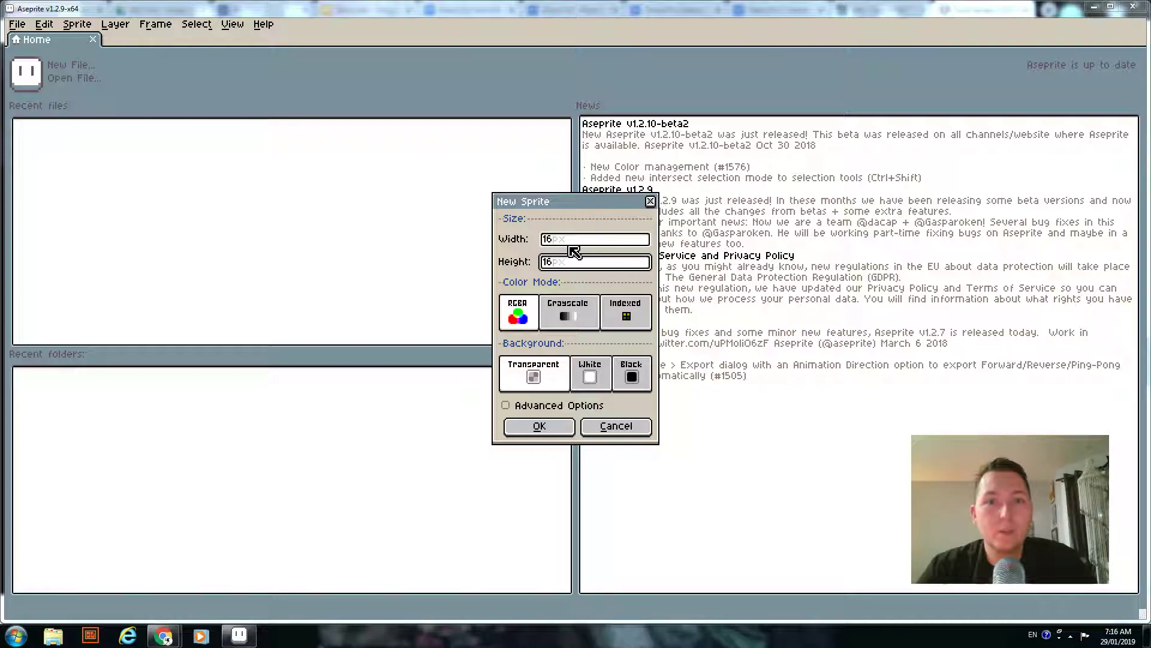
Create a new 18 × 18 px sprite in RGBA colour mode with a transparent background
{"action": "left_click", "coordinate": [575, 242]}
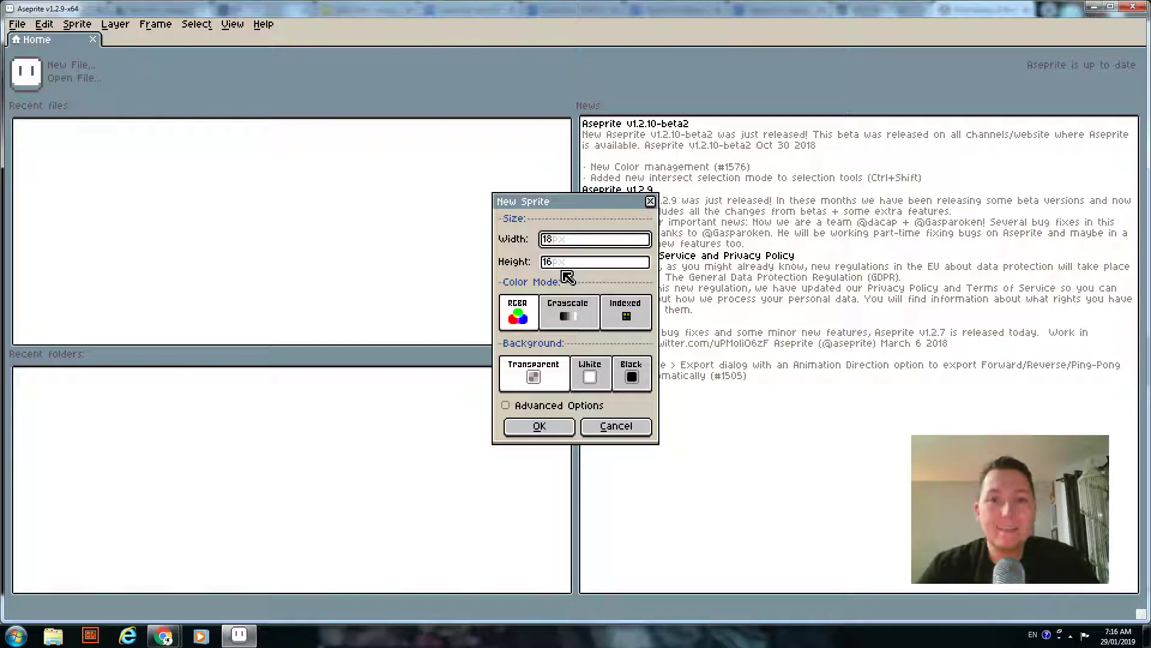
{"action": "left_click", "coordinate": [558, 263]}
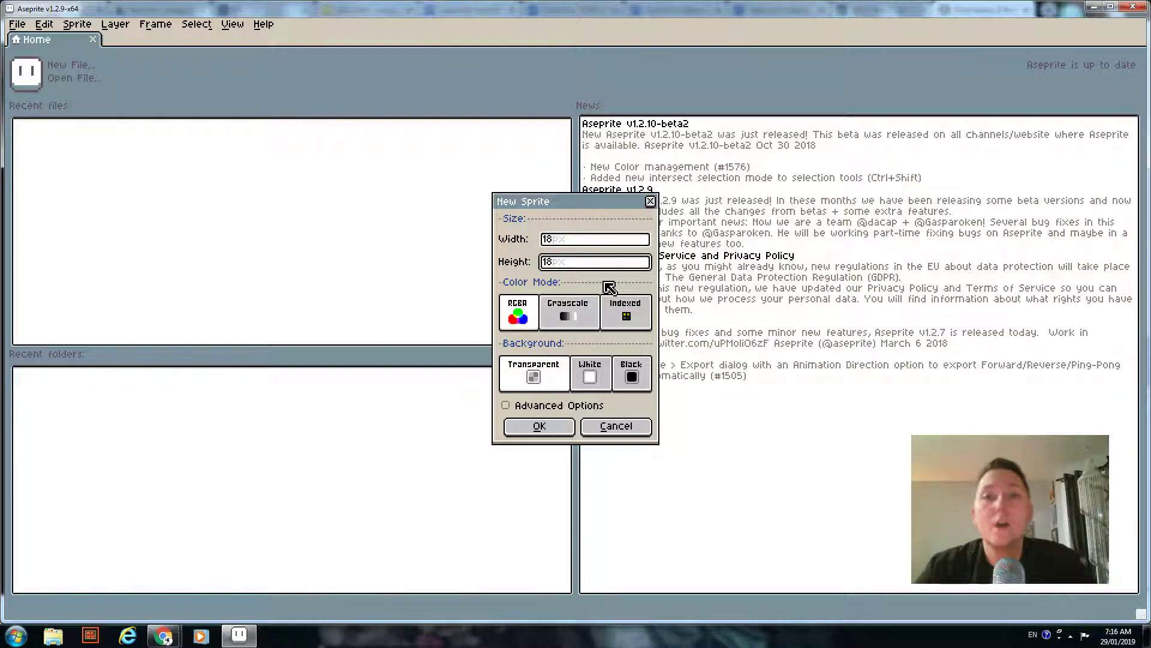
{"action": "left_click", "coordinate": [540, 427]}
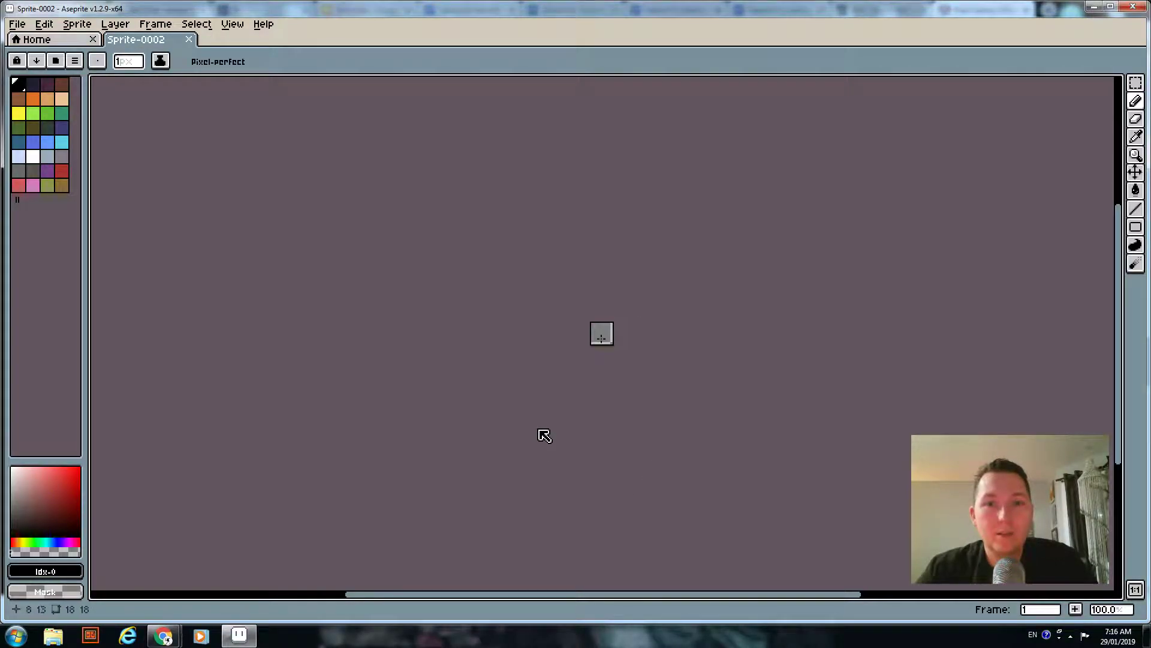
Set the sprite's grid to a width of 1 and a height of 1 so that every pixel gets its own cell
{"action": "scroll", "coordinate": [606, 339], "scroll_direction": "up", "scroll_amount": 8}
{"action": "scroll", "coordinate": [545, 435], "scroll_direction": "up", "scroll_amount": 1}
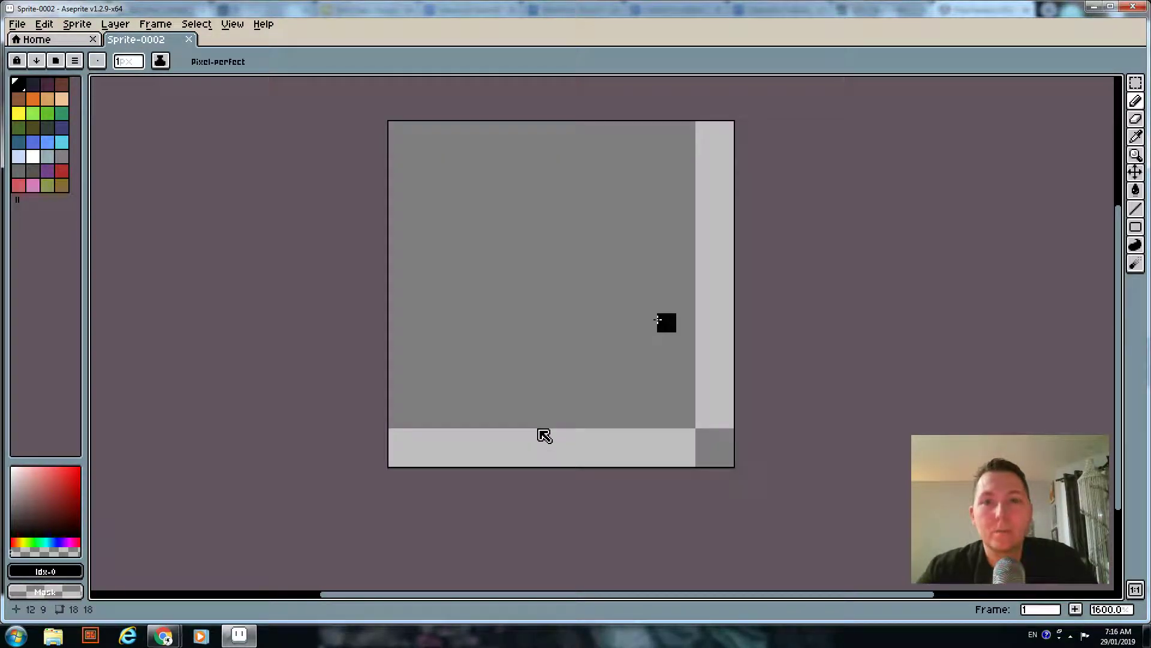
{"action": "left_click", "coordinate": [232, 25]}
{"action": "mouse_move", "coordinate": [286, 91]}
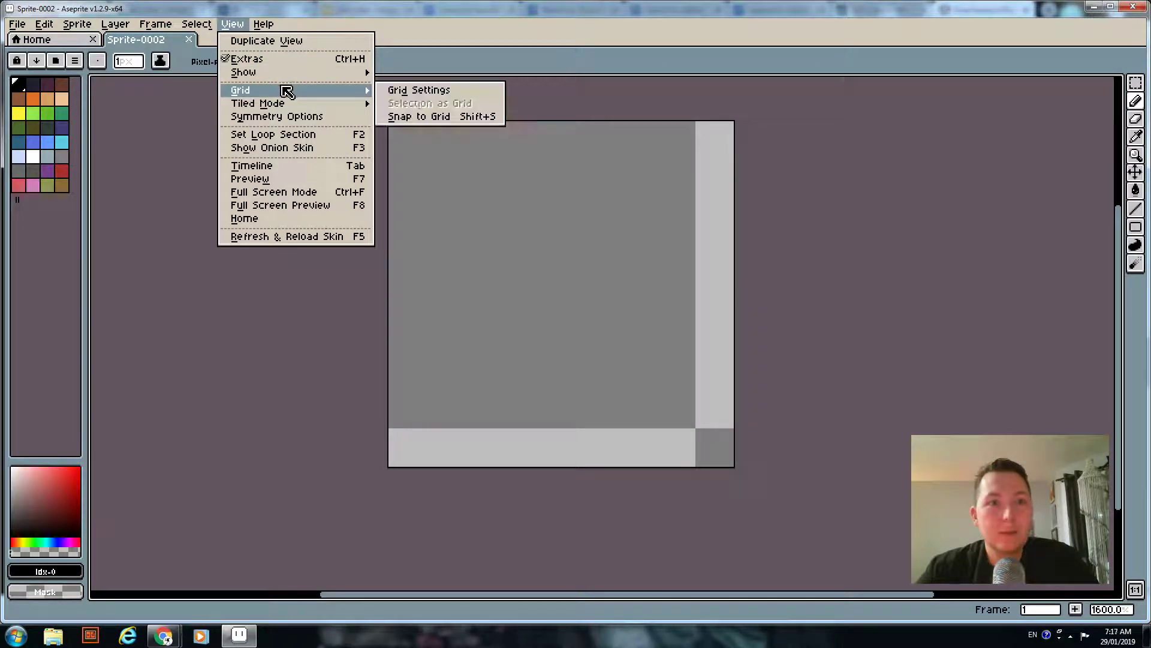
{"action": "left_click", "coordinate": [414, 91]}
{"action": "left_click", "coordinate": [553, 319]}
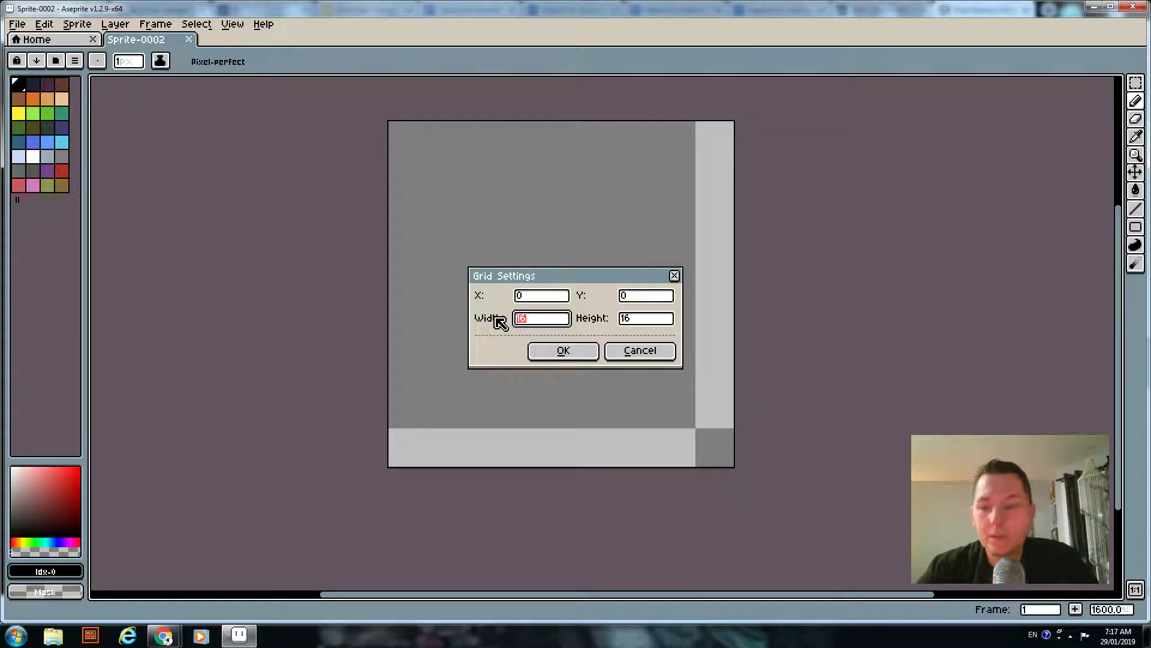
{"action": "left_click", "coordinate": [647, 320]}
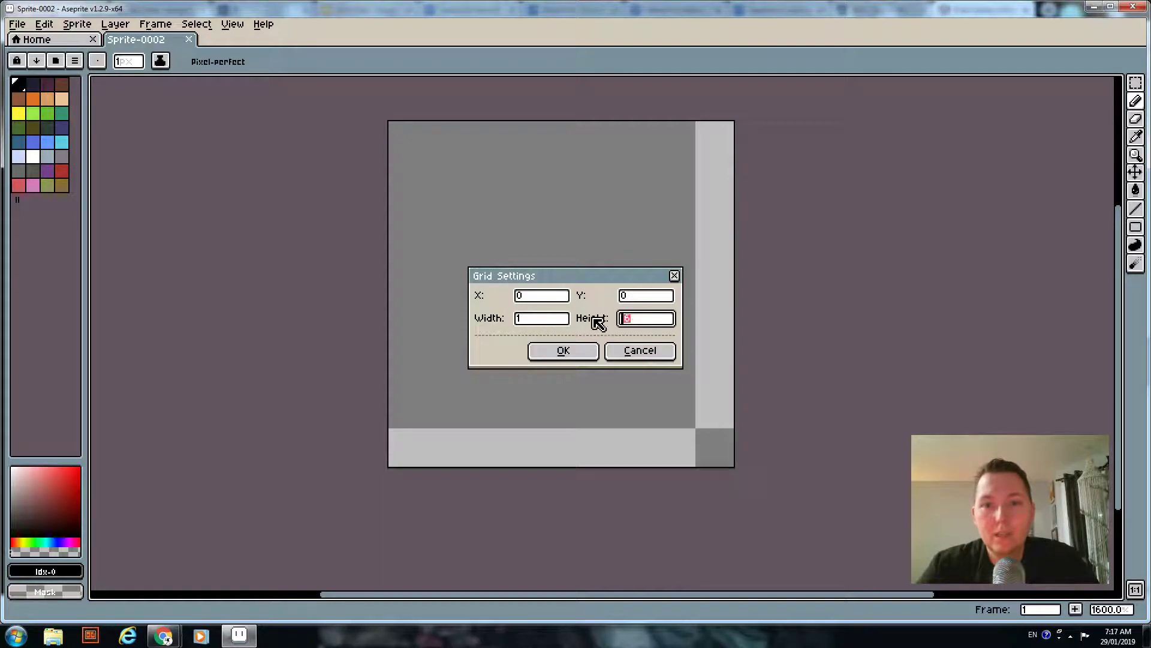
{"action": "type", "text": "1"}
{"action": "left_click", "coordinate": [587, 354]}
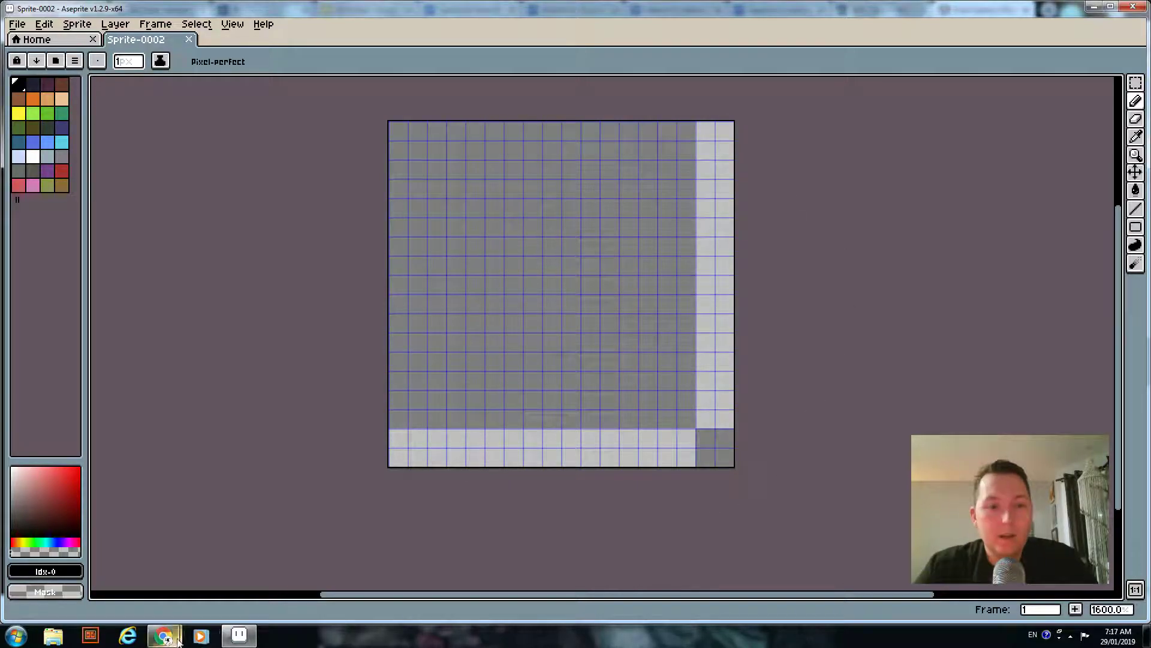
Switch to Chrome and examine the Final Fantasy II party sprites, comparing the characters' map and battle poses as reference
{"action": "mouse_move", "coordinate": [161, 635]}
{"action": "left_click", "coordinate": [110, 570]}
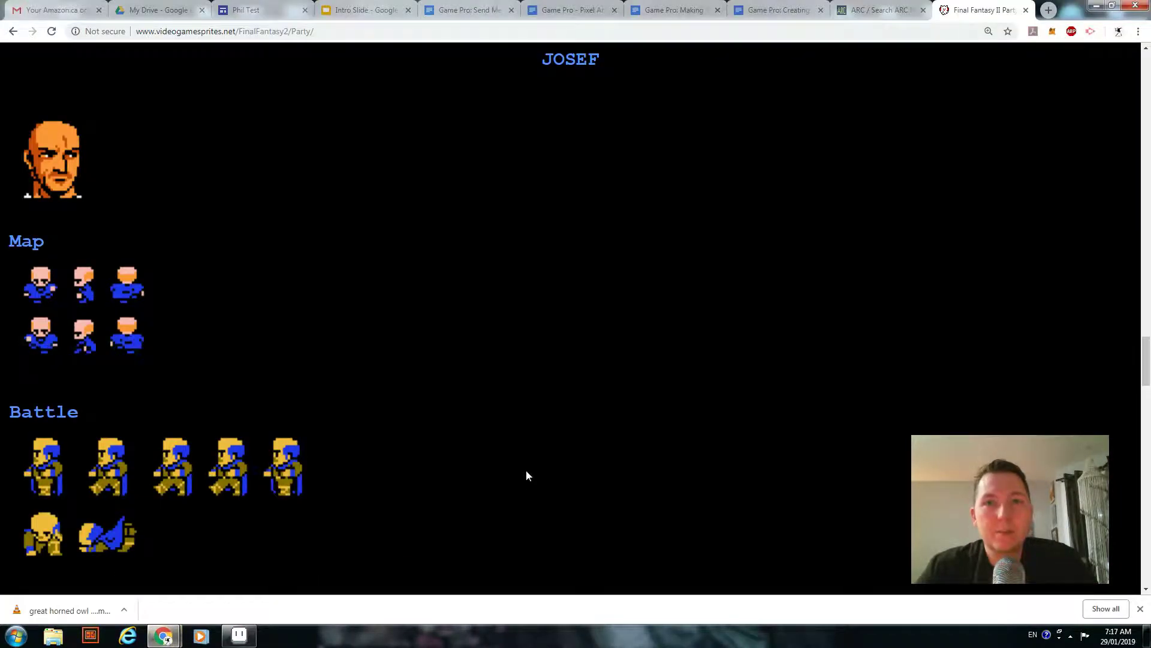
{"action": "scroll", "coordinate": [13, 306], "scroll_direction": "down", "scroll_amount": 10}
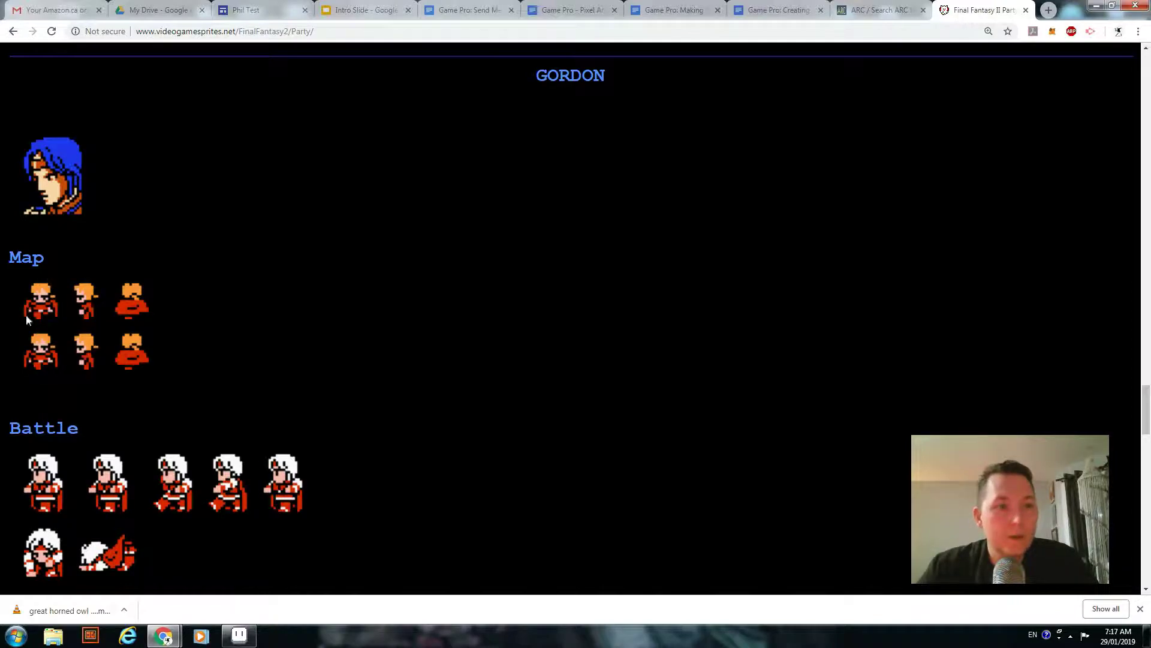
{"action": "scroll", "coordinate": [36, 312], "scroll_direction": "down", "scroll_amount": 3}
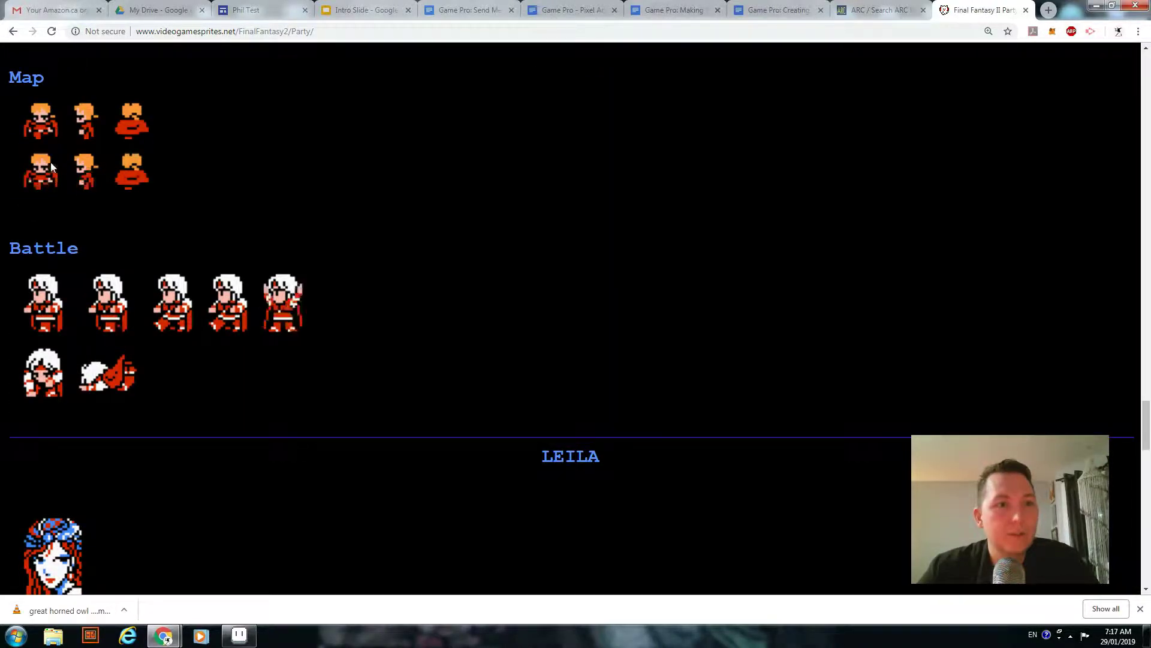
{"action": "scroll", "coordinate": [56, 183], "scroll_direction": "down", "scroll_amount": 9}
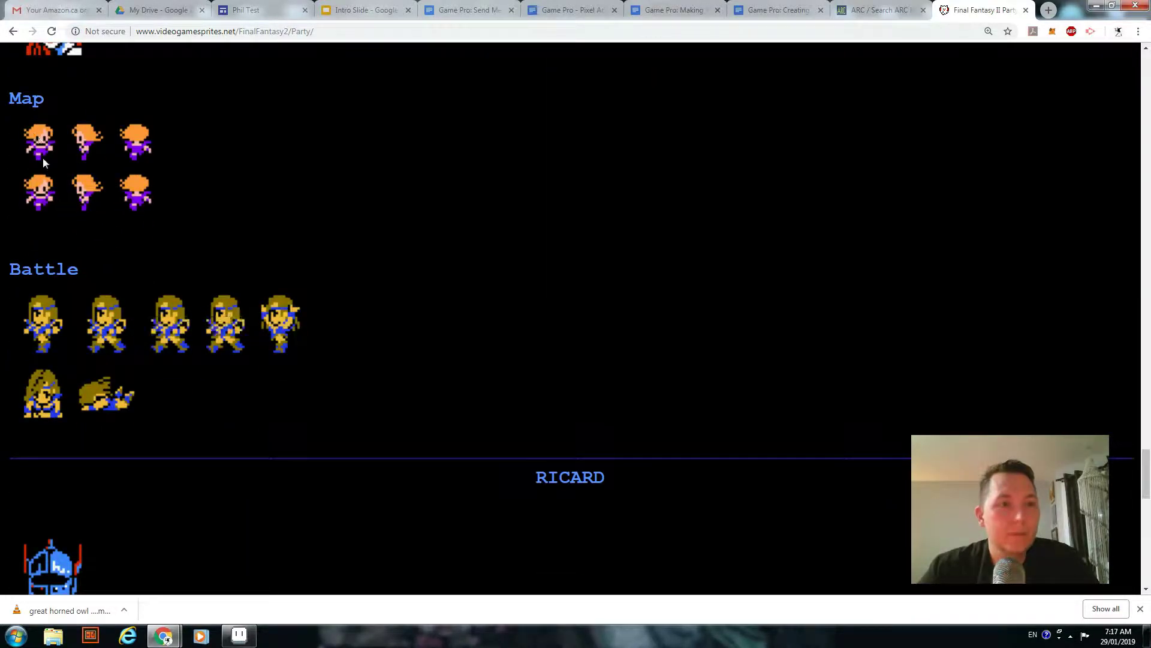
{"action": "scroll", "coordinate": [48, 182], "scroll_direction": "up", "scroll_amount": 2}
{"action": "scroll", "coordinate": [48, 181], "scroll_direction": "up", "scroll_amount": 1}
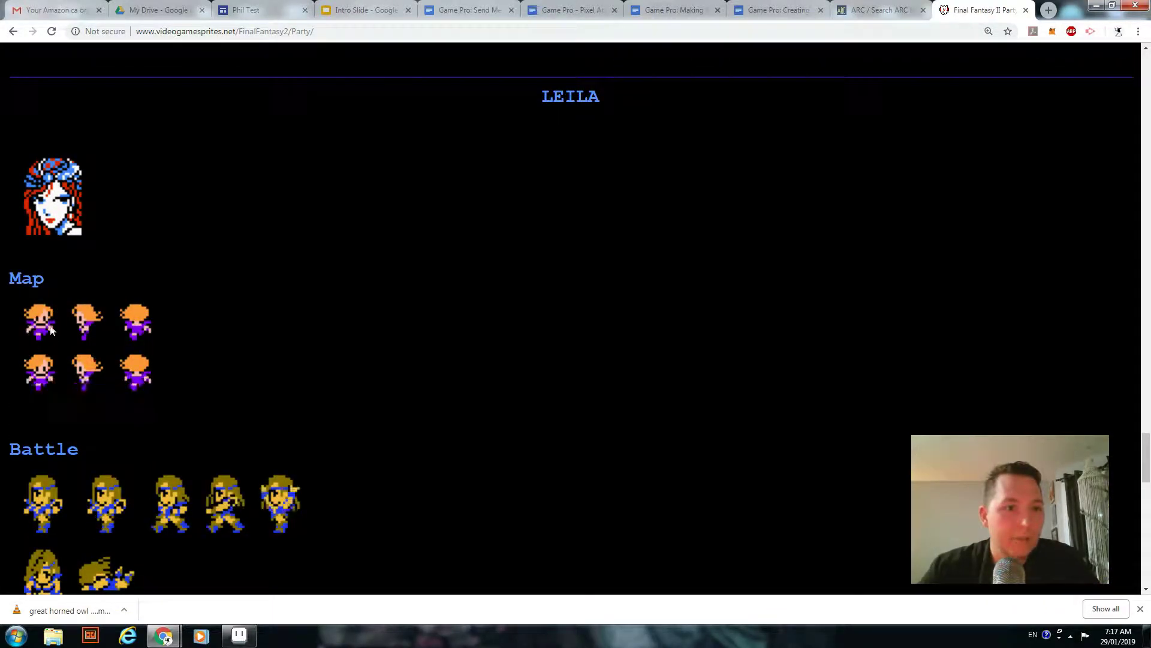
{"action": "scroll", "coordinate": [46, 332], "scroll_direction": "down", "scroll_amount": 5}
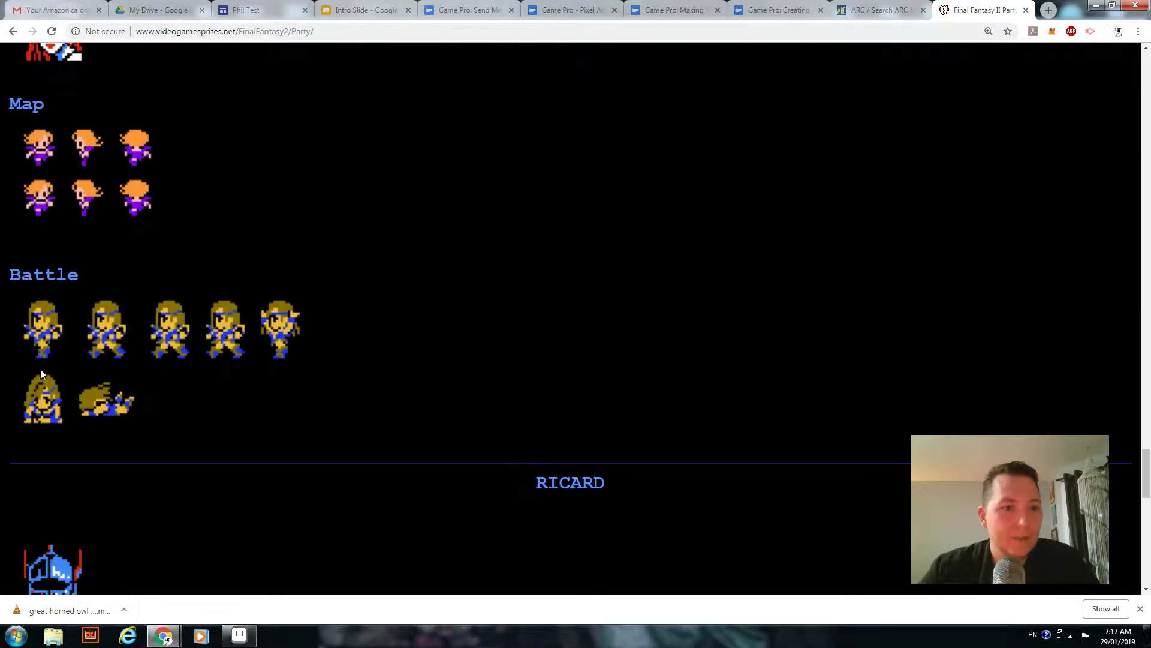
{"action": "scroll", "coordinate": [64, 394], "scroll_direction": "down", "scroll_amount": 4}
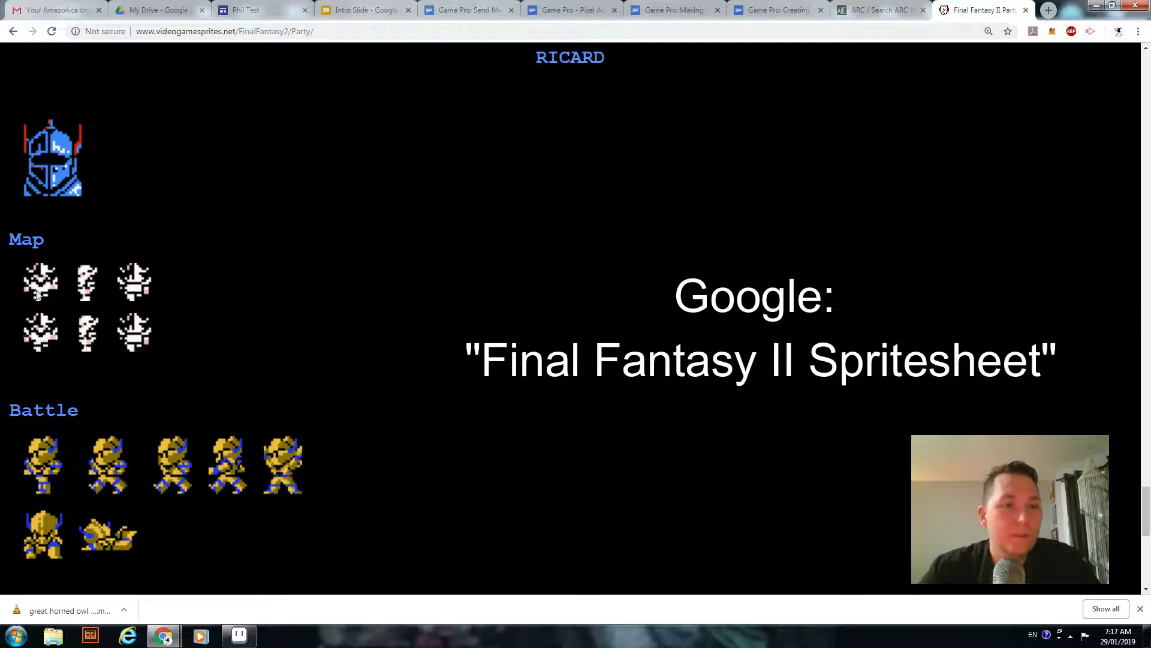
{"action": "scroll", "coordinate": [41, 268], "scroll_direction": "down", "scroll_amount": 3}
{"action": "scroll", "coordinate": [55, 302], "scroll_direction": "down", "scroll_amount": 6}
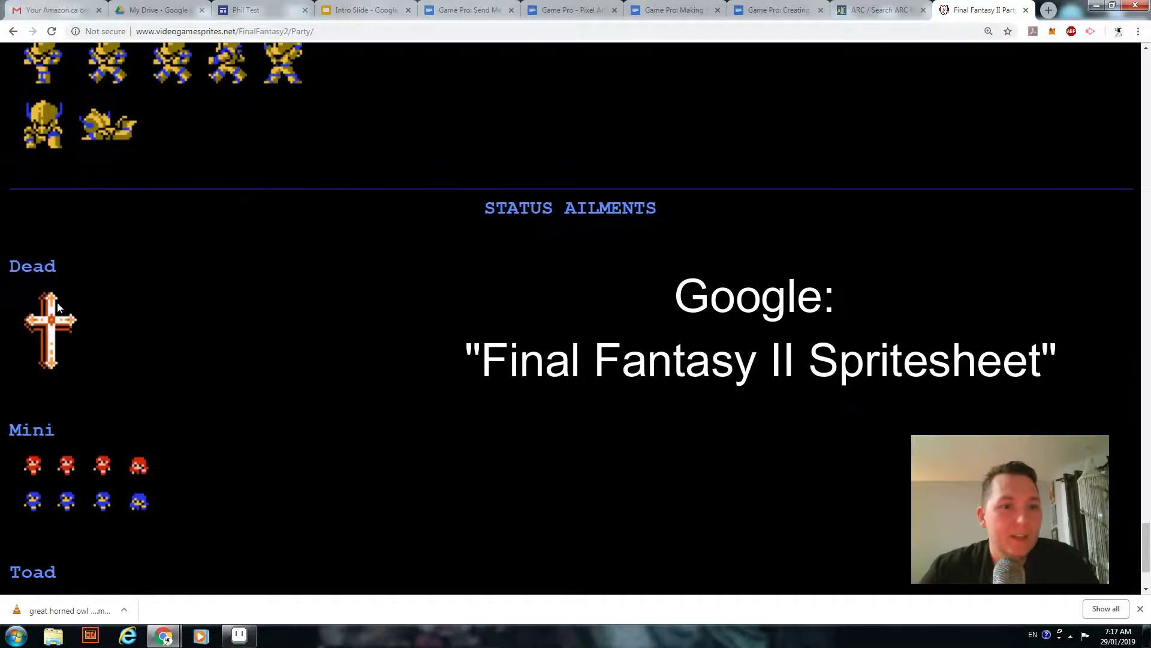
{"action": "scroll", "coordinate": [57, 303], "scroll_direction": "up", "scroll_amount": 20}
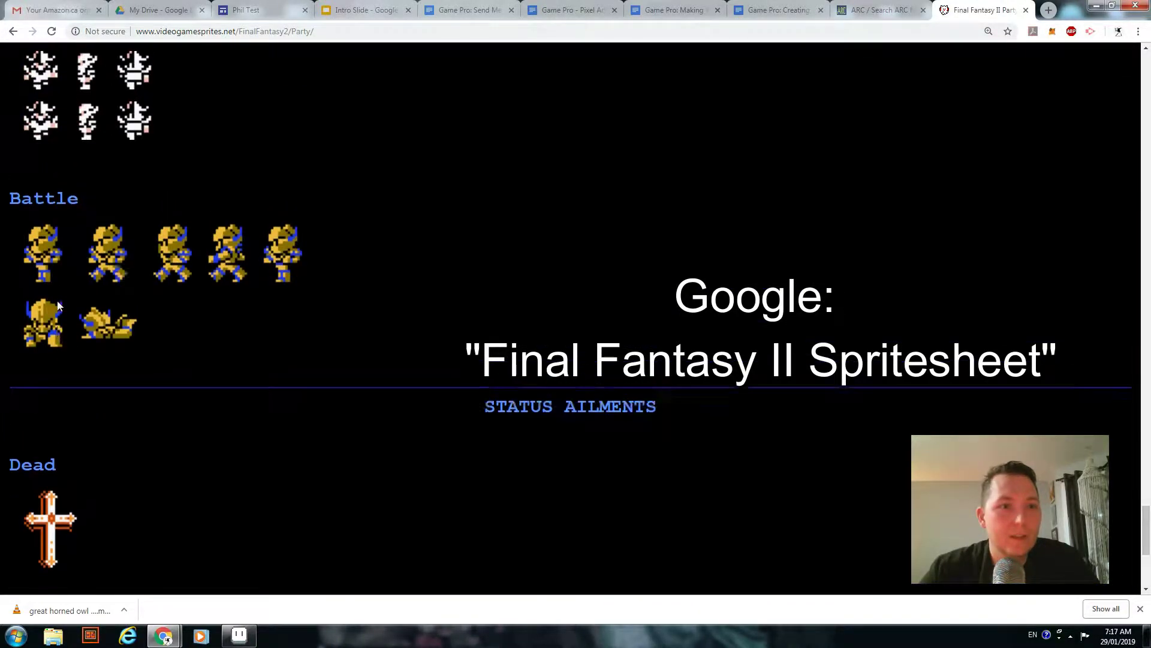
{"action": "scroll", "coordinate": [57, 306], "scroll_direction": "up", "scroll_amount": 5}
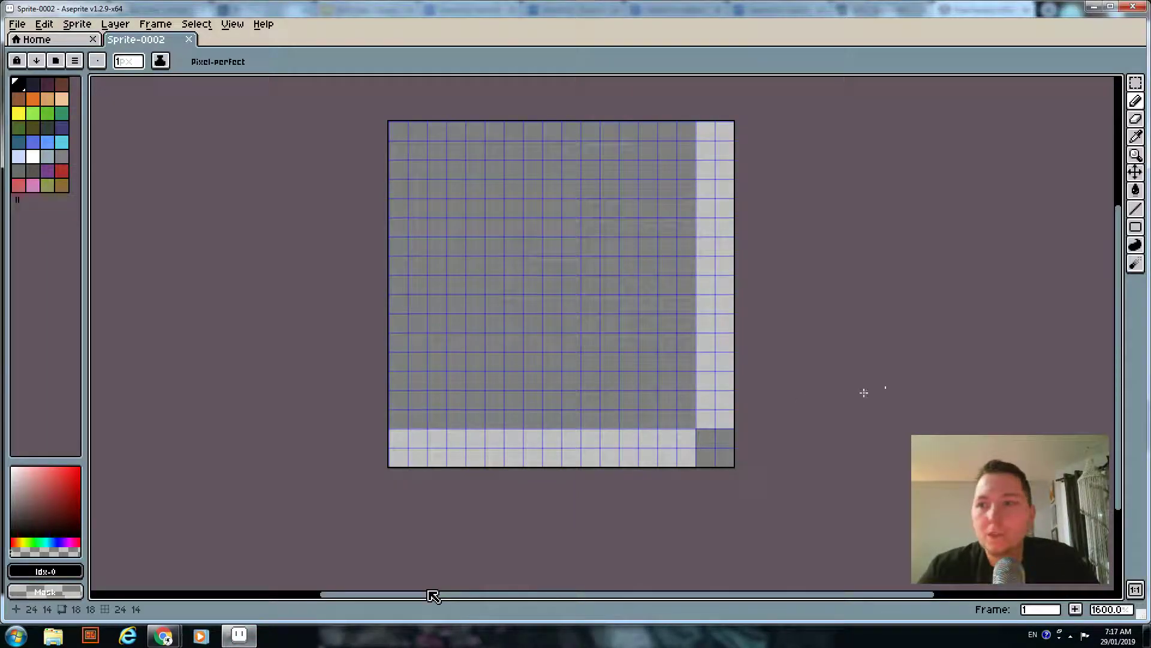
Draw a one-pixel-wide black rectangle around the canvas edge with the Rectangle tool and redraw it in white
{"action": "left_click", "coordinate": [1139, 228]}
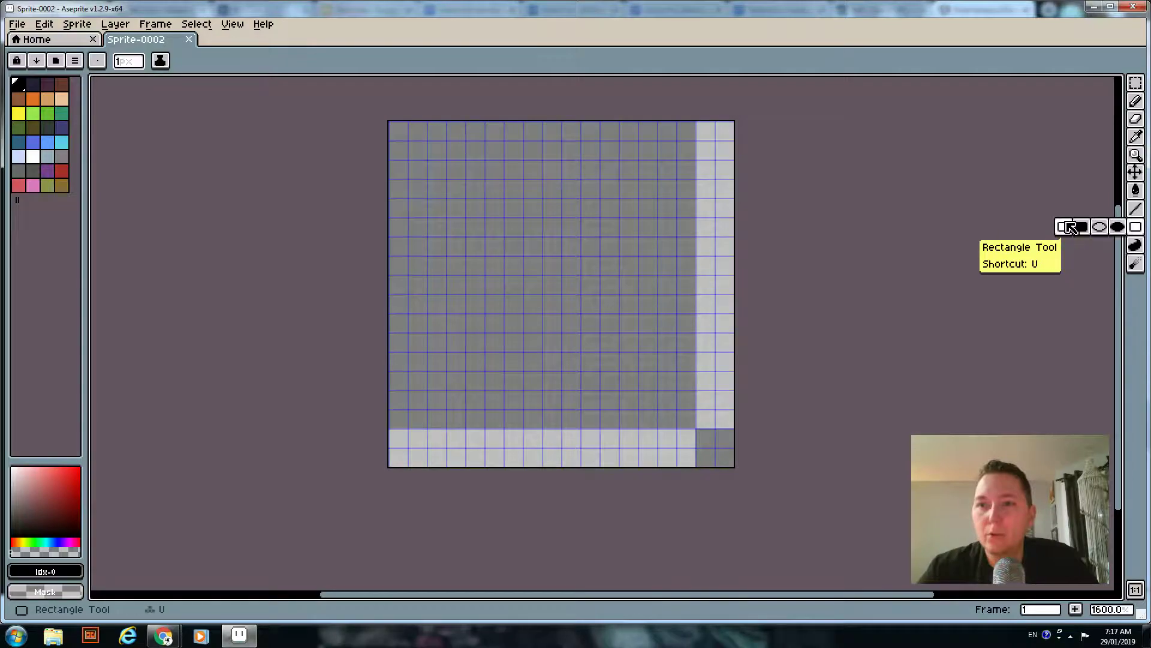
{"action": "left_click_drag", "start_coordinate": [398, 130], "coordinate": [727, 458]}
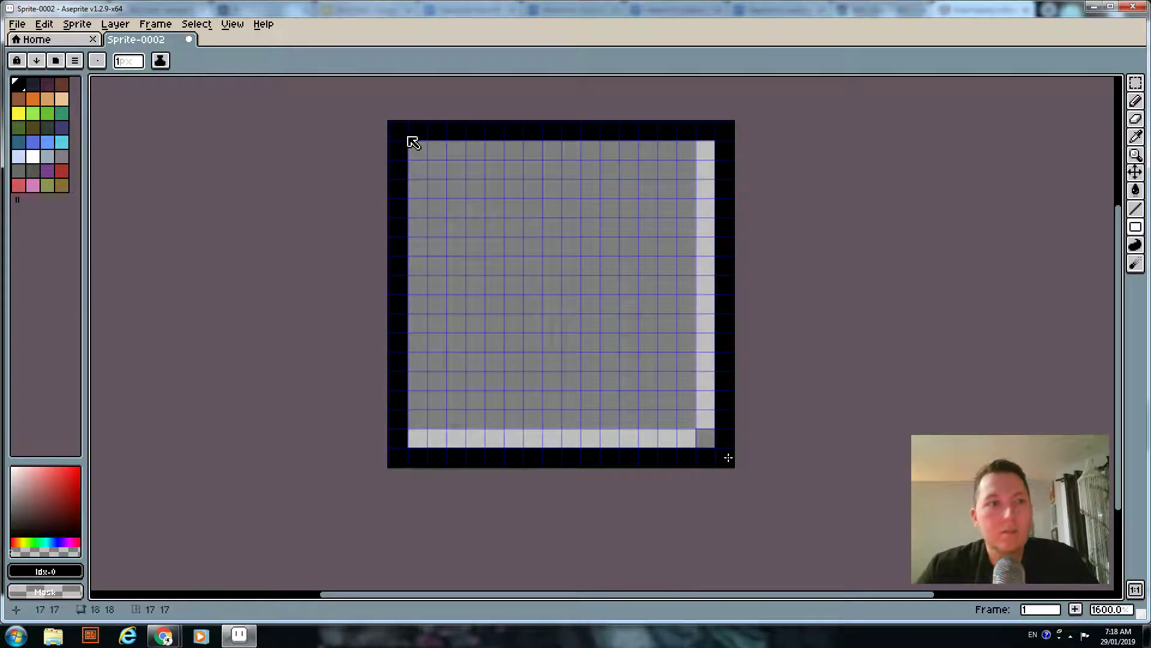
{"action": "left_click", "coordinate": [32, 157]}
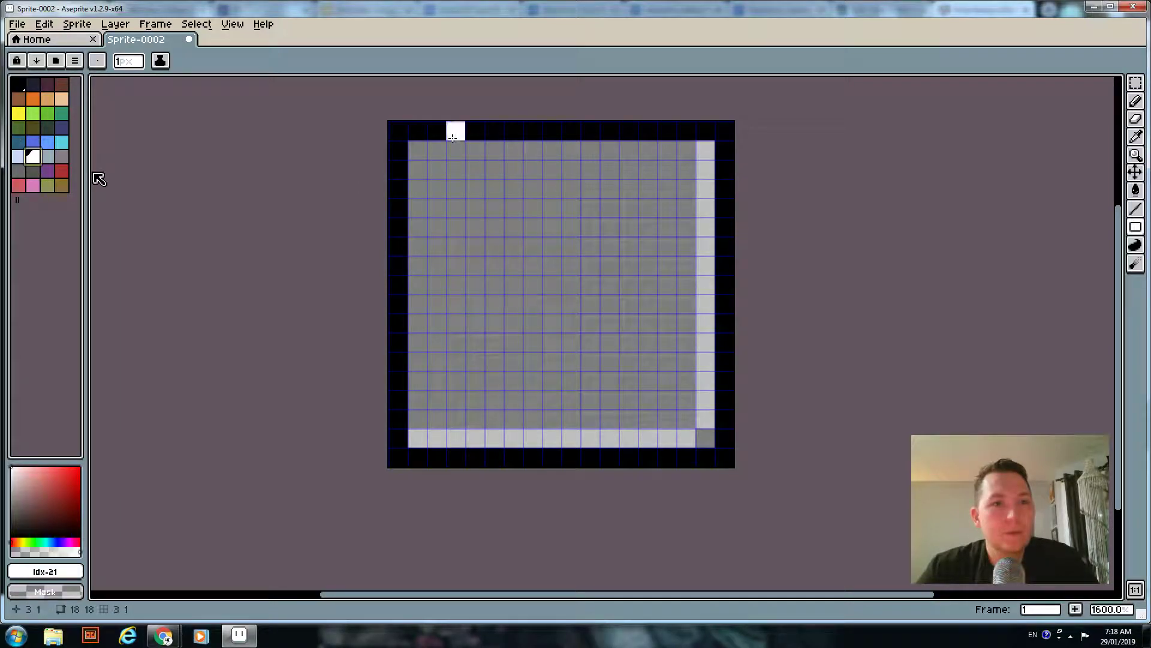
{"action": "left_click_drag", "start_coordinate": [418, 130], "coordinate": [736, 451]}
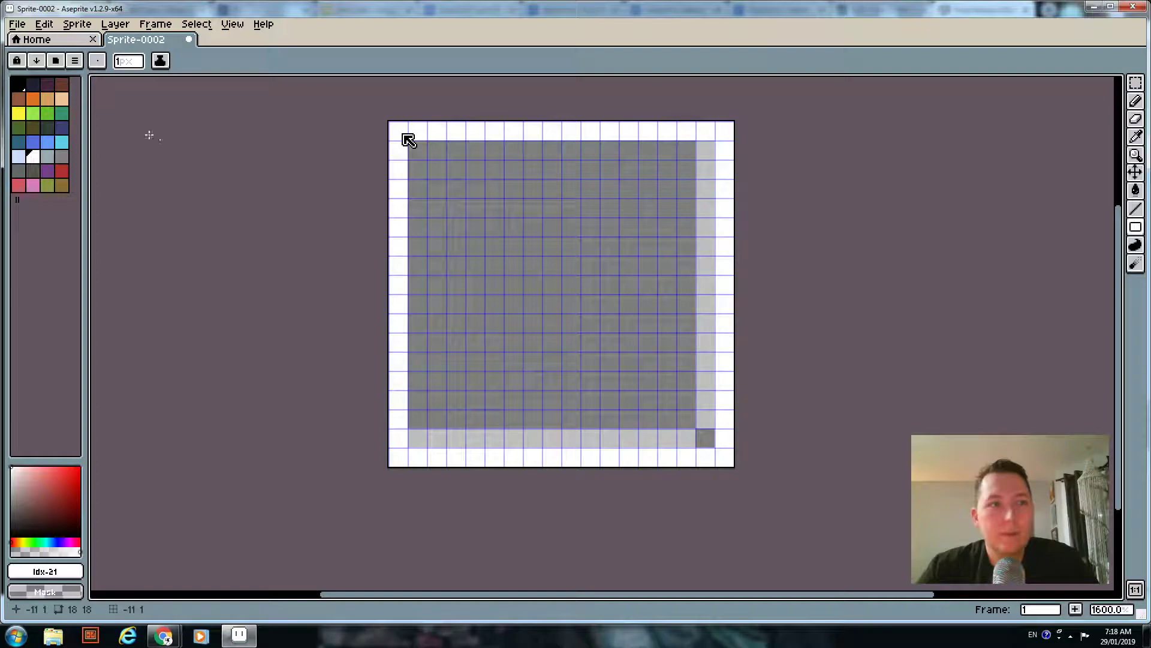
Draw a 16-pixel-tall bright orange bar (24°, 100, 100) over the left border, leaving the white corner pixels
{"action": "left_click", "coordinate": [33, 99]}
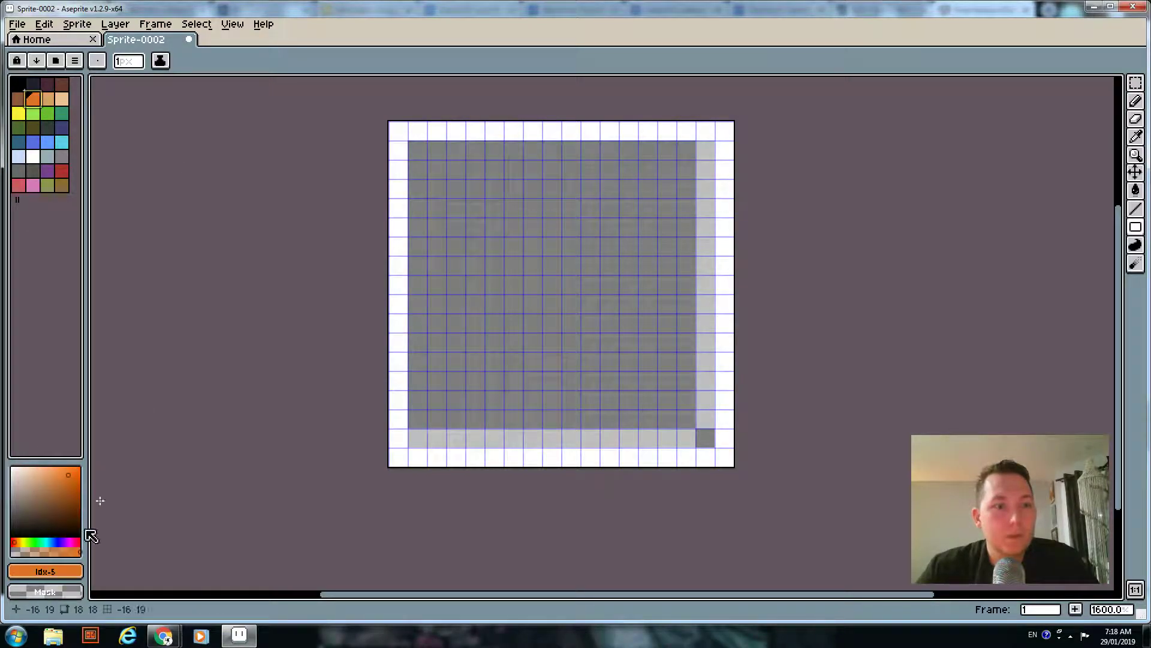
{"action": "left_click", "coordinate": [80, 467]}
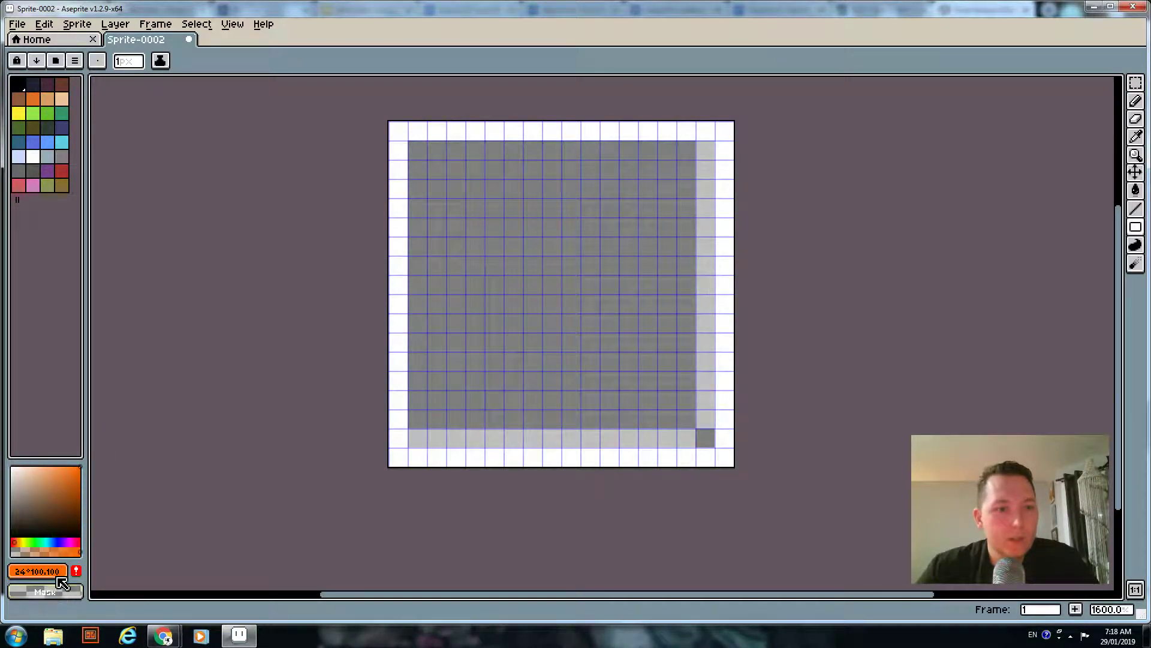
{"action": "left_click", "coordinate": [42, 575]}
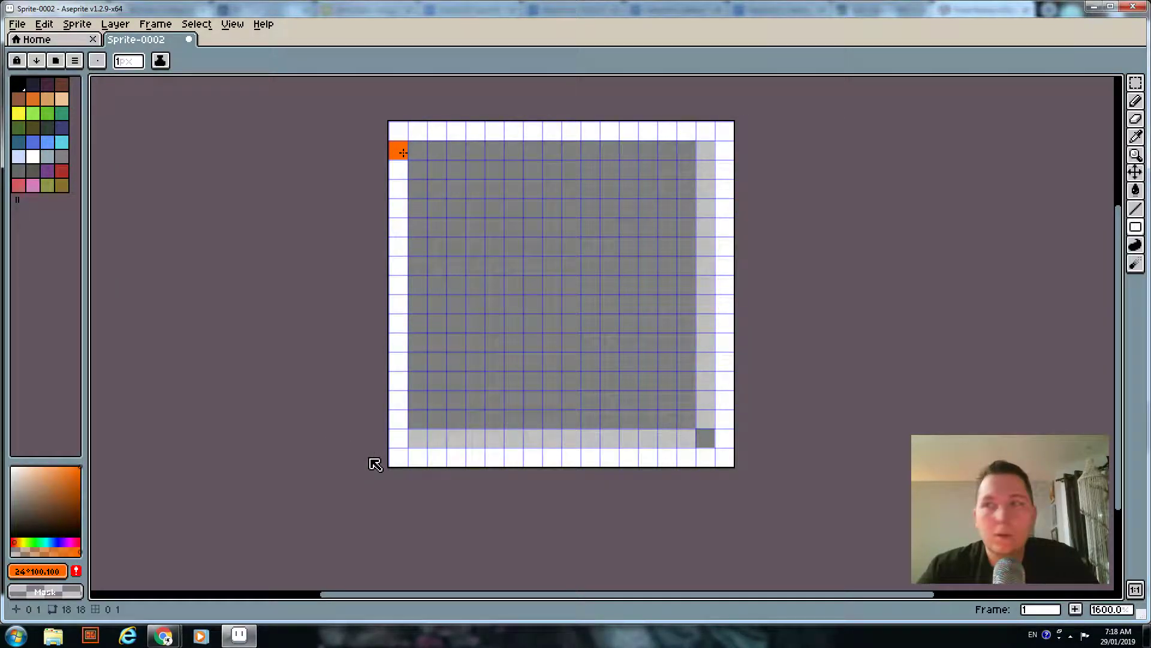
{"action": "left_click_drag", "start_coordinate": [403, 152], "coordinate": [400, 441]}
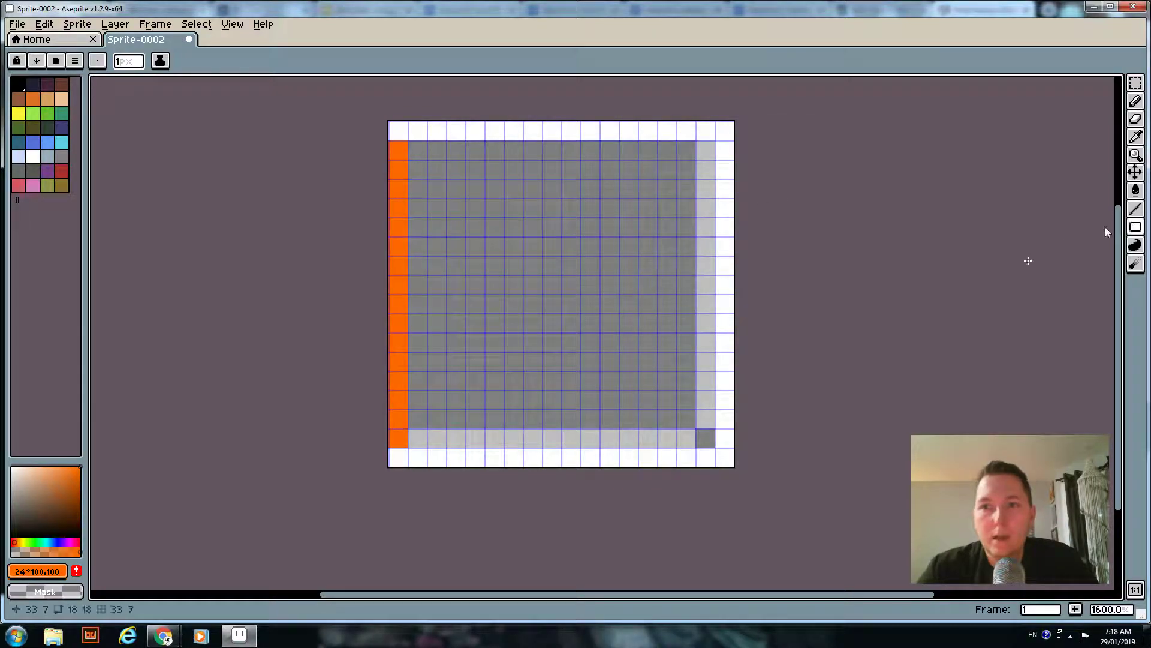
Paint three yellow pixels with the Pencil tool in the lower part of the orange bar, leaving three orange pixels below them
{"action": "left_click", "coordinate": [1135, 101]}
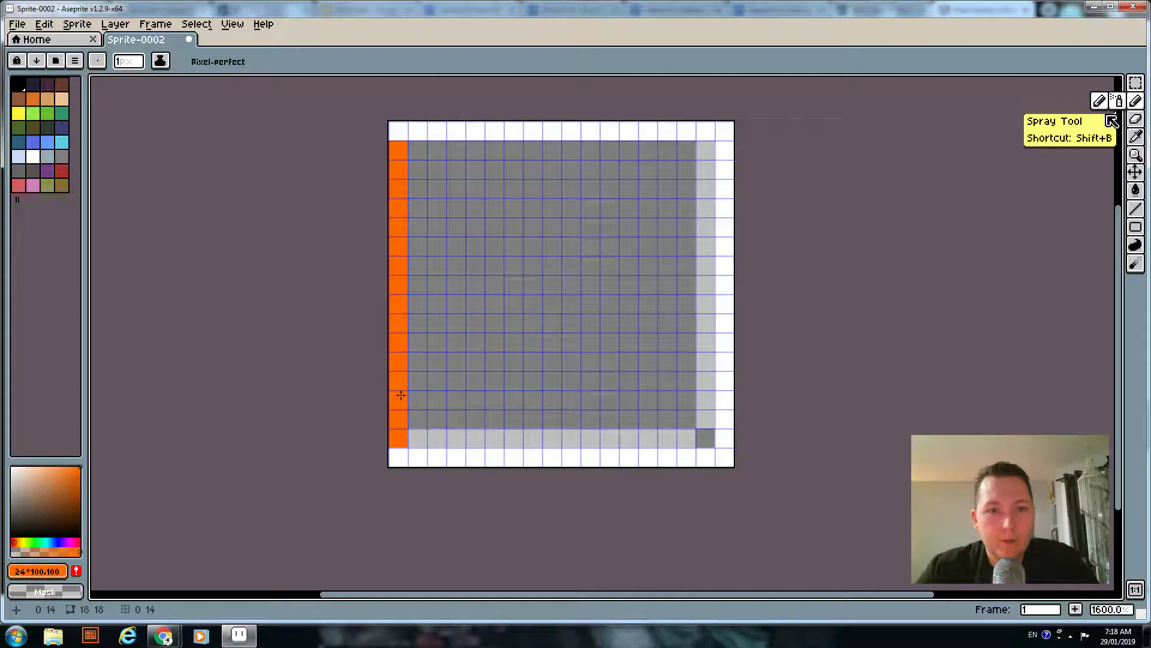
{"action": "left_click", "coordinate": [19, 114]}
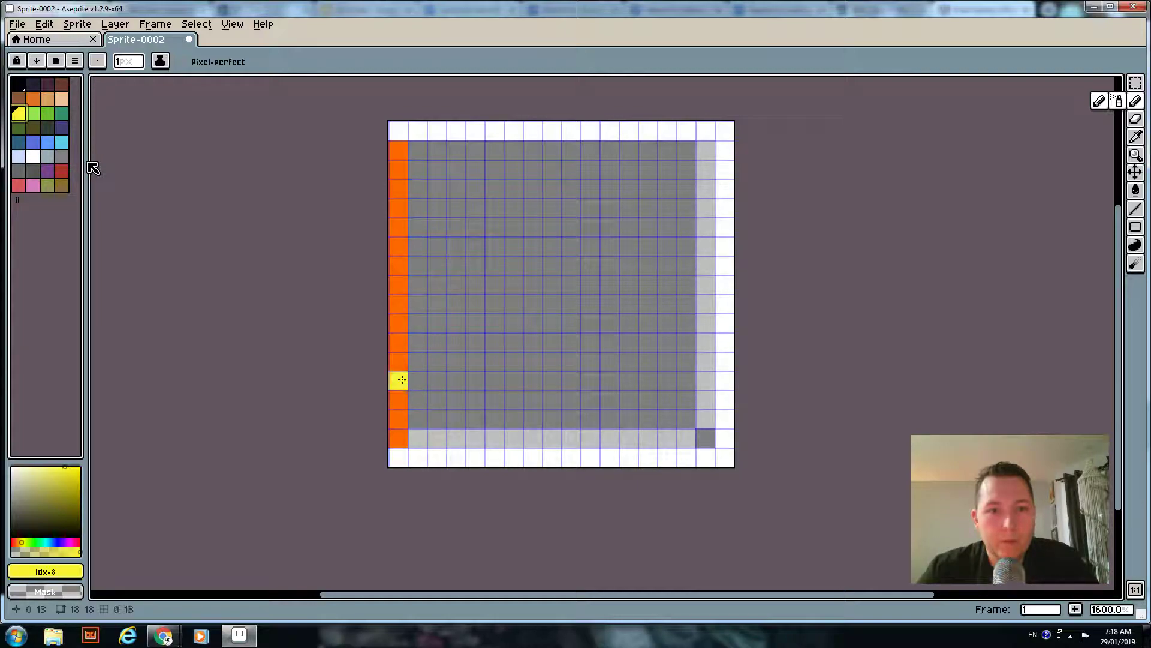
{"action": "left_click_drag", "start_coordinate": [398, 380], "coordinate": [402, 347]}
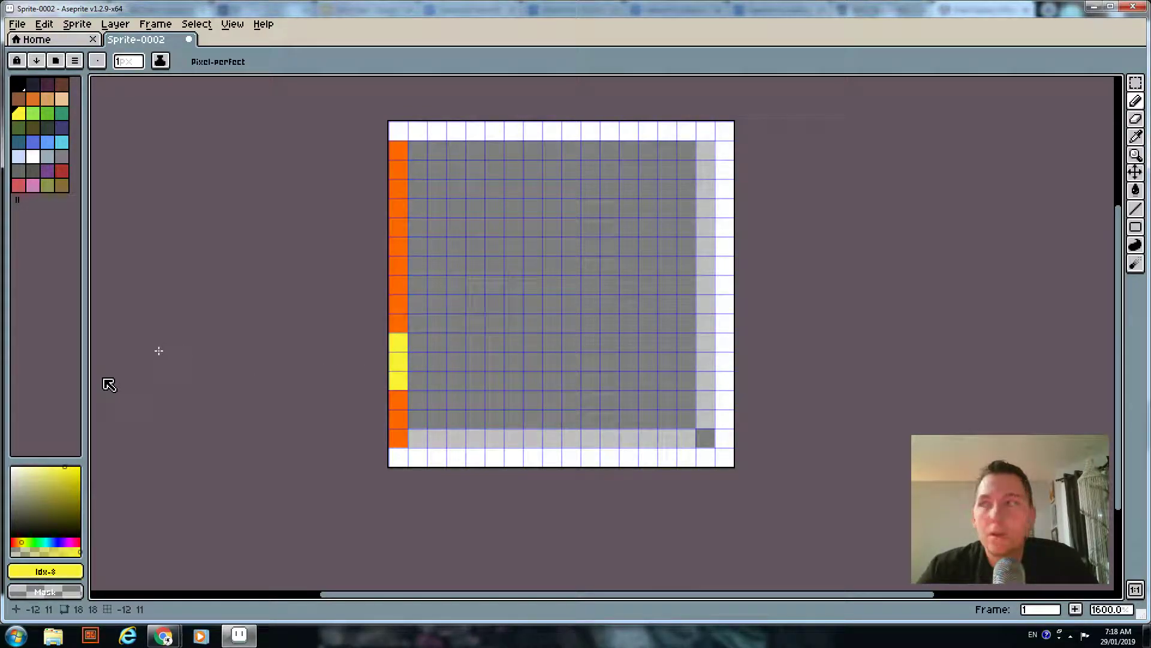
Draw the chin in black as a four-pixel horizontal row with one pixel diagonally above each end
{"action": "left_click", "coordinate": [18, 84]}
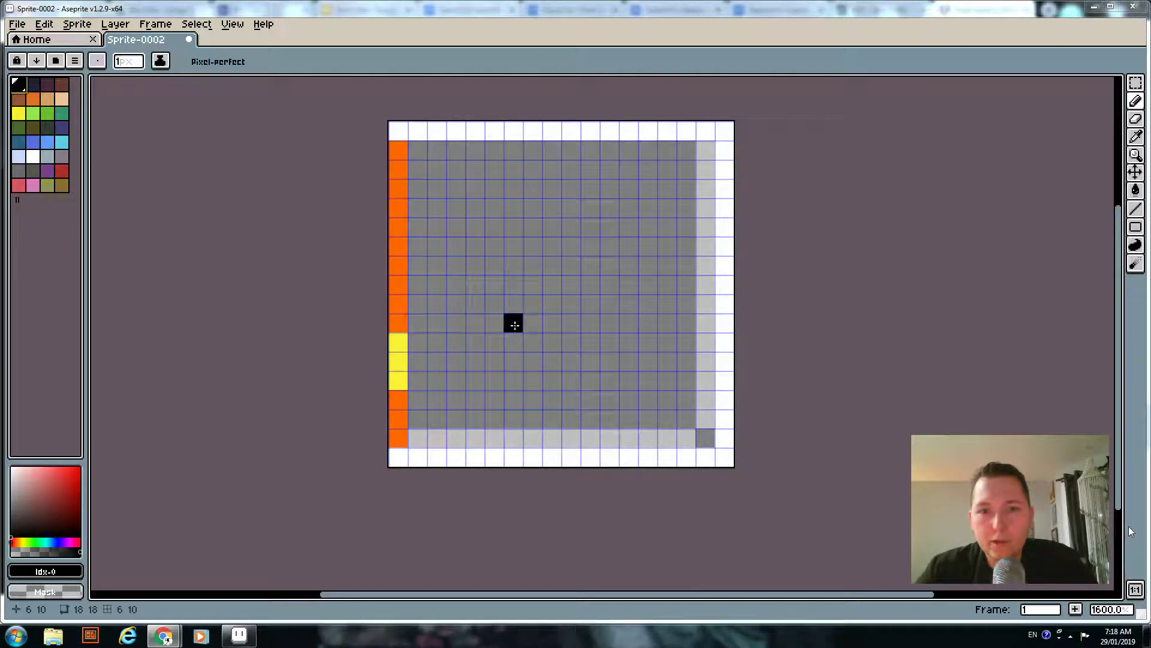
{"action": "left_click", "coordinate": [514, 325]}
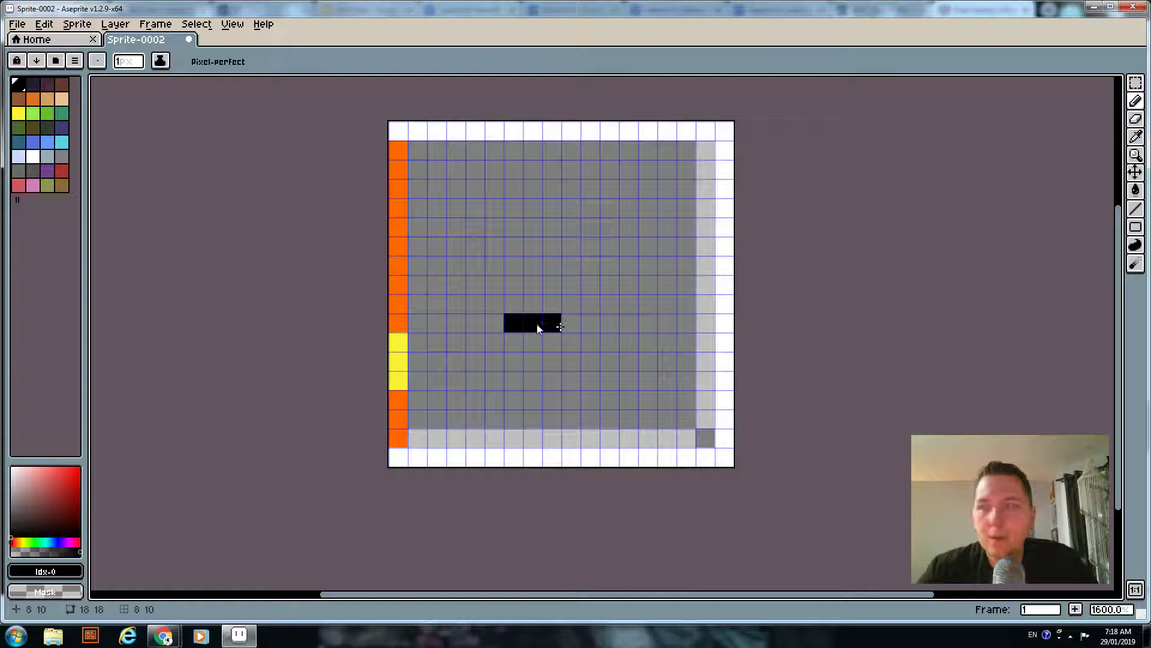
{"action": "left_click", "coordinate": [554, 324]}
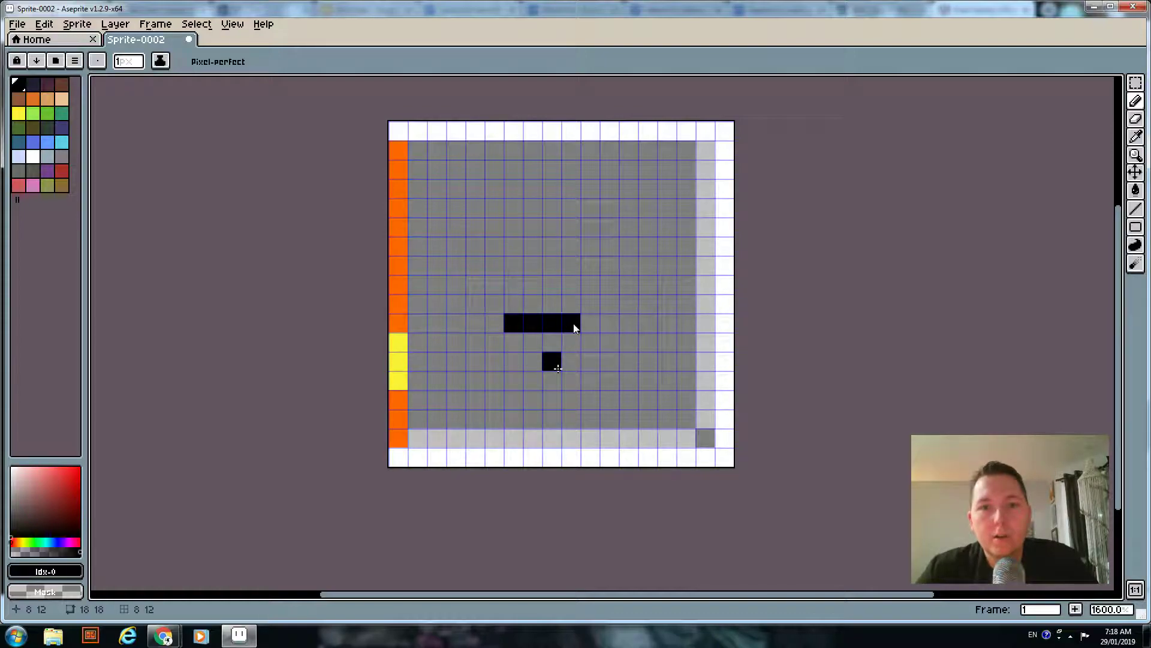
{"action": "left_click", "coordinate": [585, 306]}
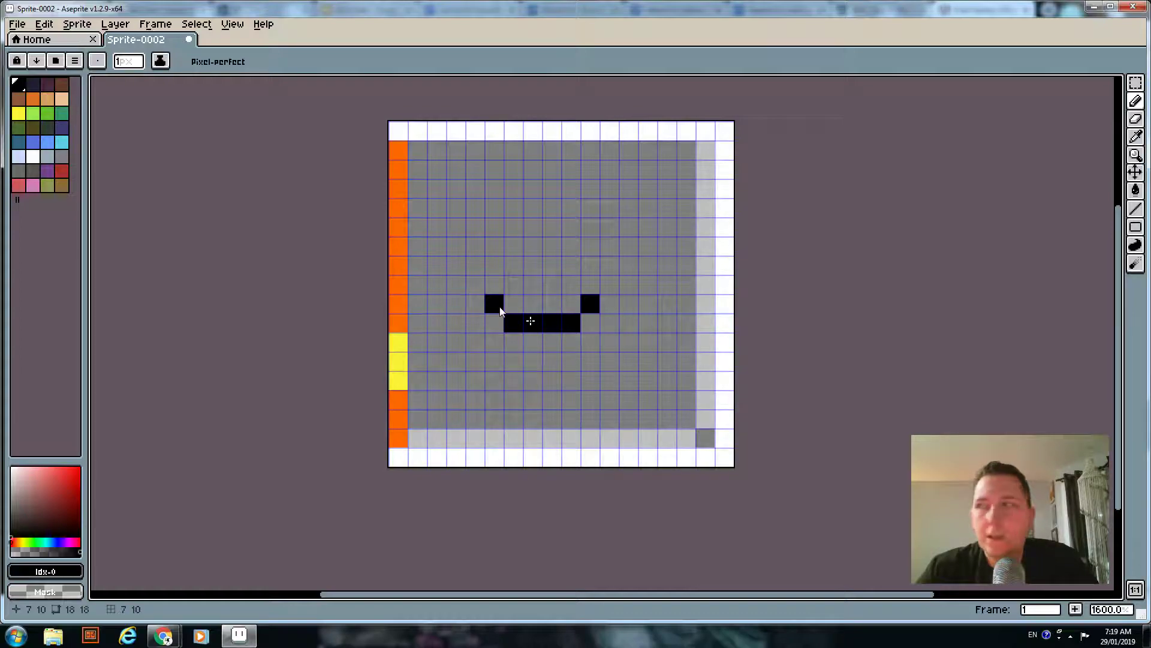
Draw two black two-pixel-tall eyes above the chin and a four-pixel-tall side of the face rising diagonally outside each chin end
{"action": "left_click_drag", "start_coordinate": [513, 283], "coordinate": [514, 264]}
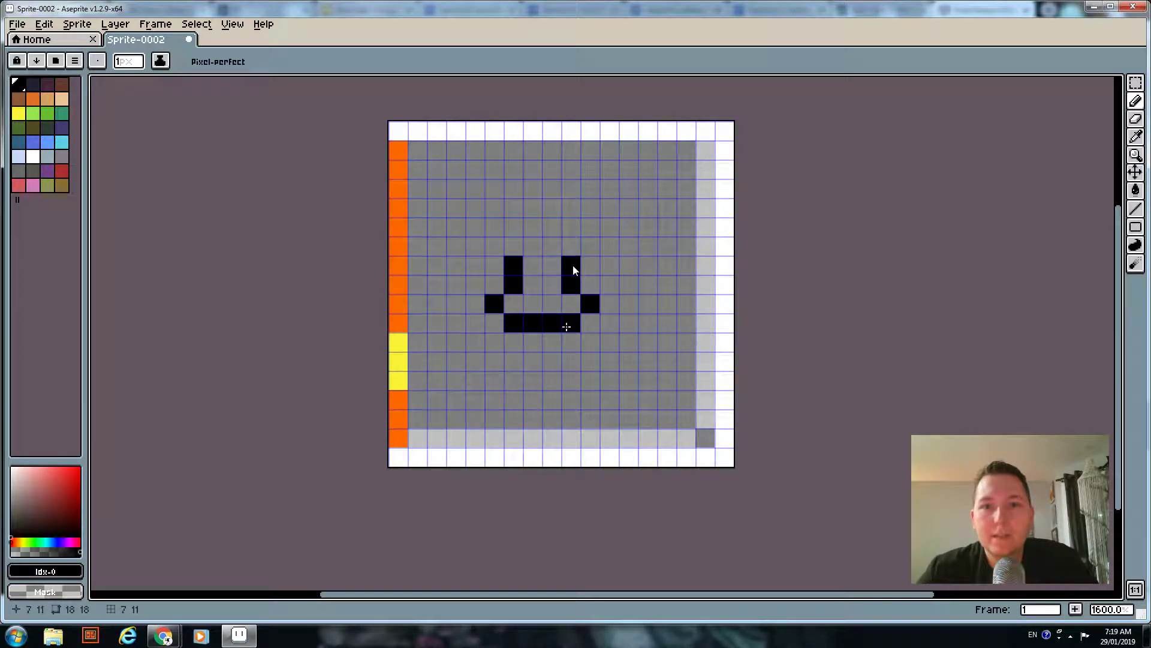
{"action": "left_click", "coordinate": [609, 284]}
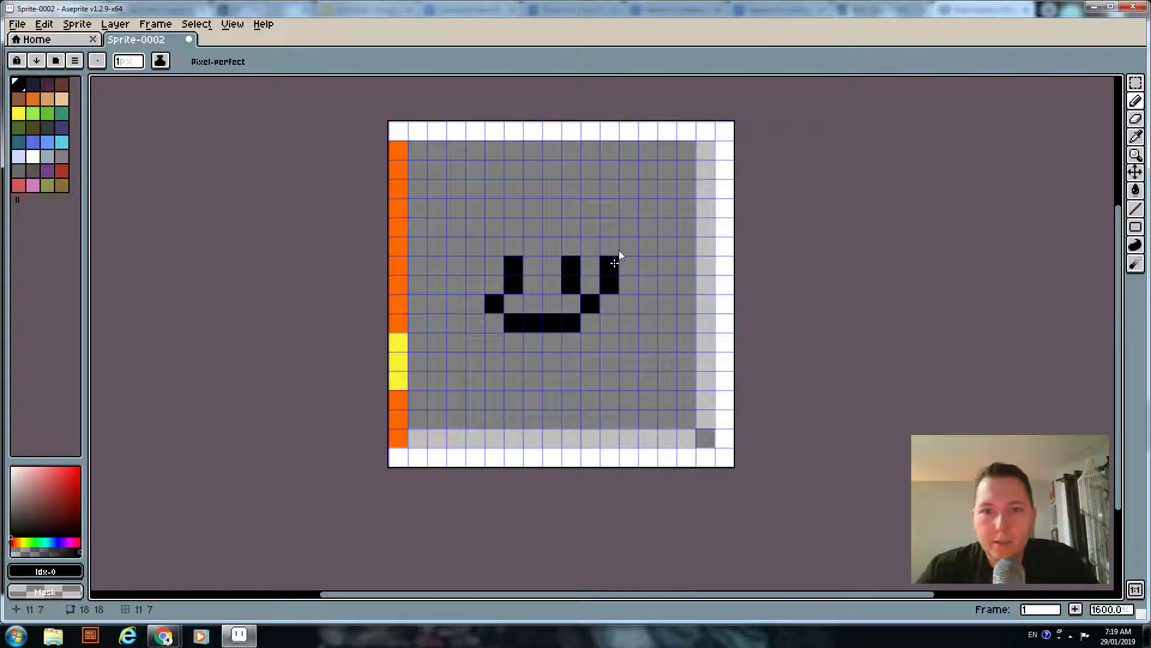
{"action": "left_click_drag", "start_coordinate": [609, 284], "coordinate": [609, 227]}
{"action": "left_click_drag", "start_coordinate": [475, 284], "coordinate": [476, 227]}
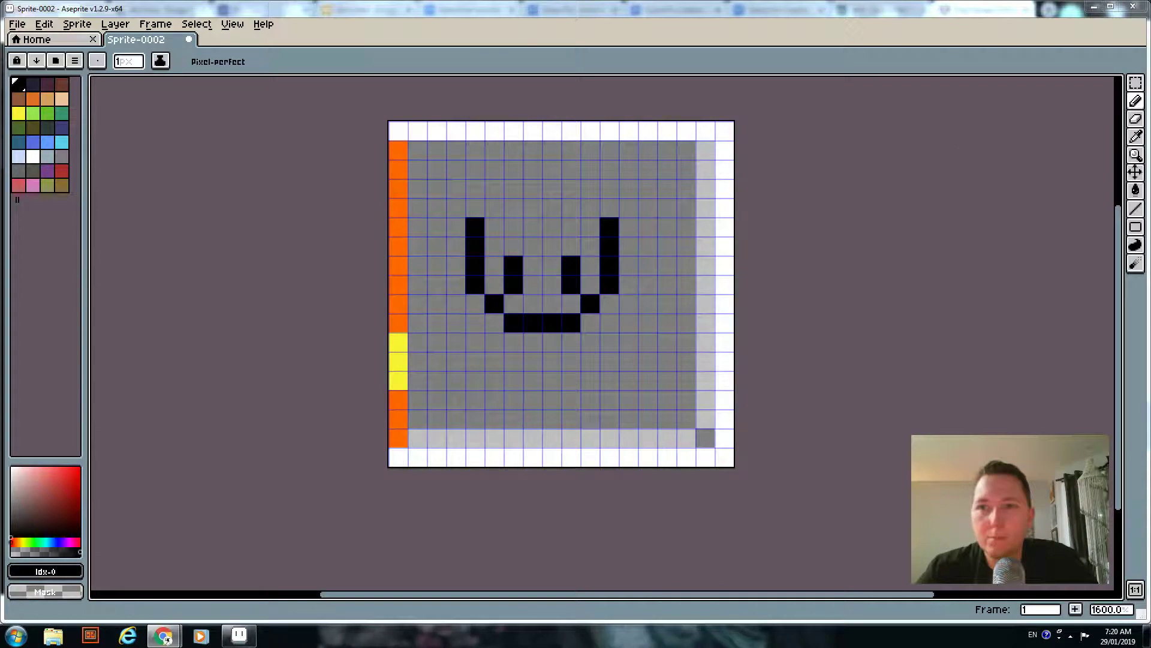
Select the whole face with the rectangular marquee, move it one pixel to the right and clear the selection
{"action": "left_click", "coordinate": [1135, 83]}
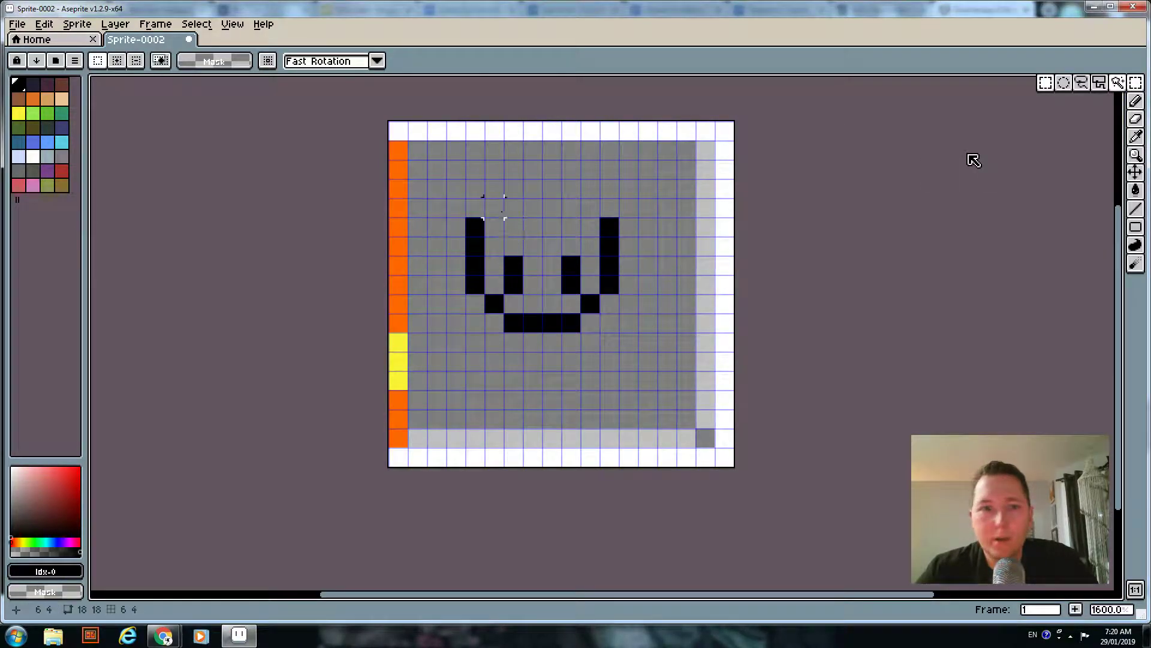
{"action": "left_click_drag", "start_coordinate": [444, 196], "coordinate": [661, 354]}
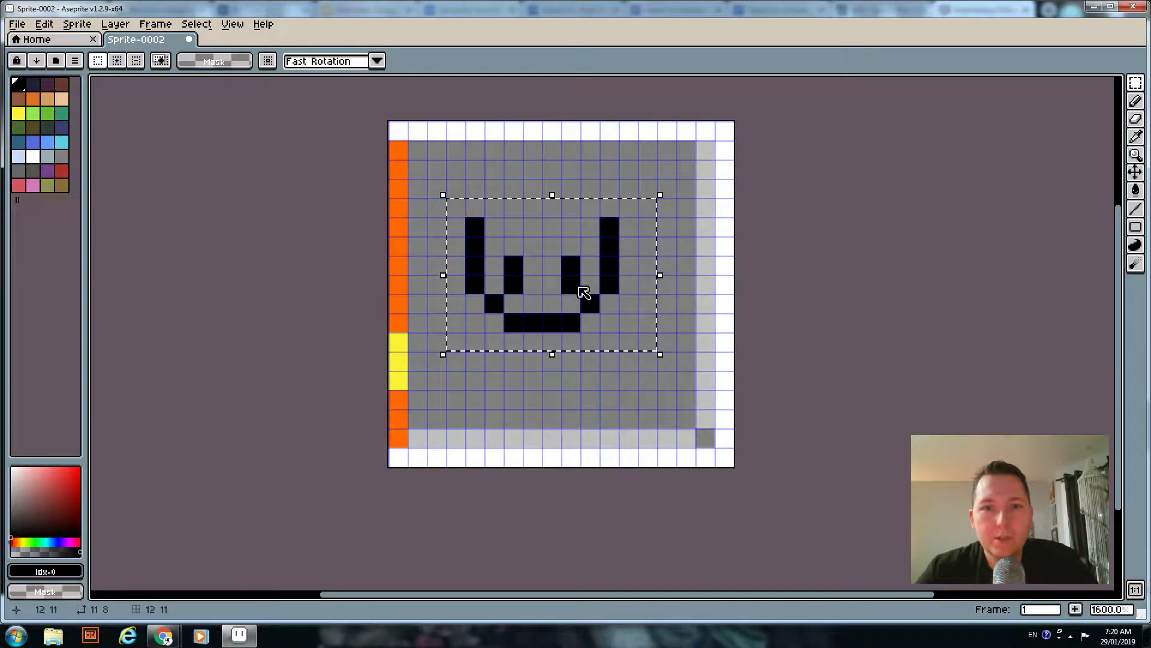
{"action": "left_click_drag", "start_coordinate": [577, 281], "coordinate": [589, 274]}
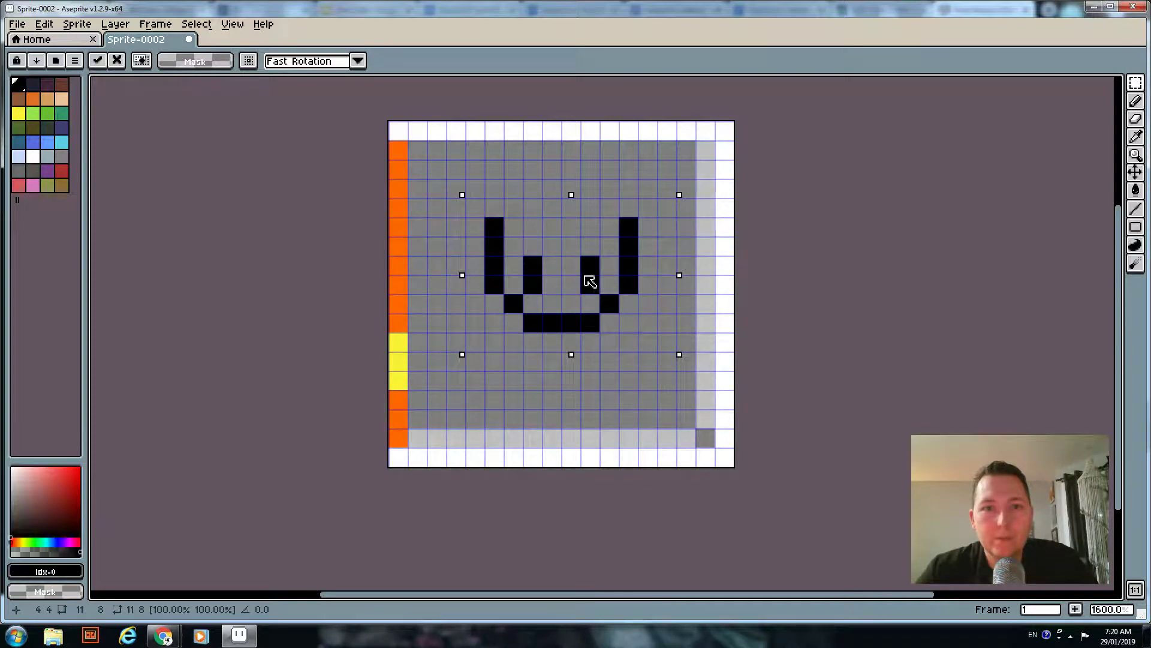
{"action": "key", "text": "ctrl+d"}
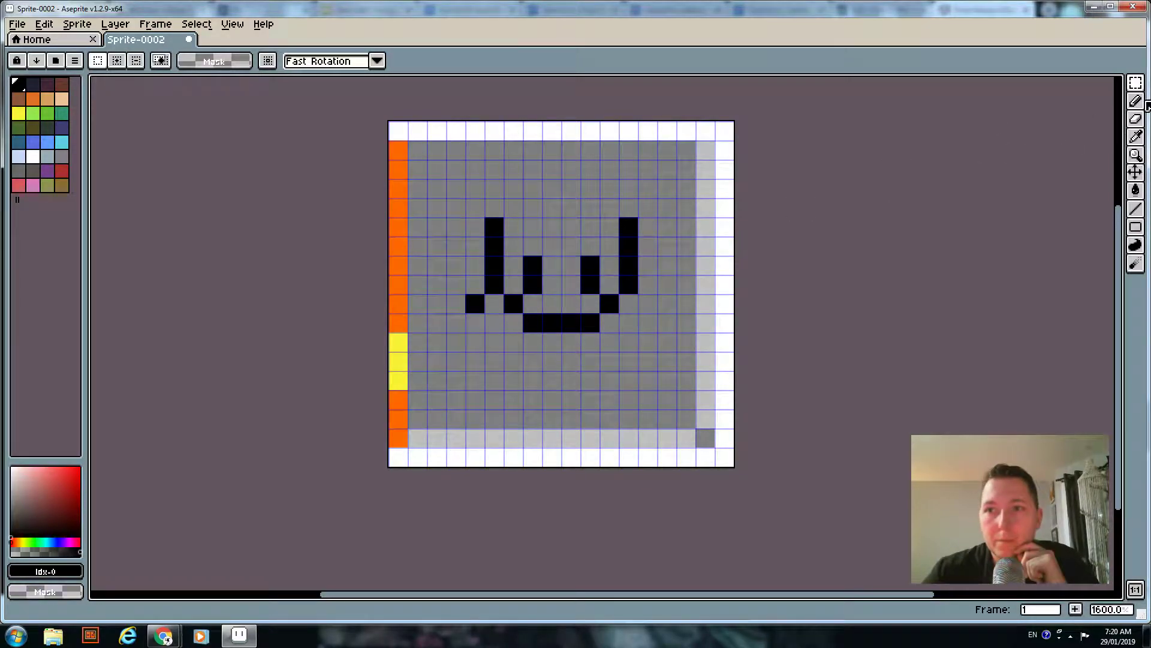
Draw the left shoulder with the Pencil tool as a two-pixel black row beside the face, with one pixel diagonally below its outer end
{"action": "left_click", "coordinate": [1135, 100]}
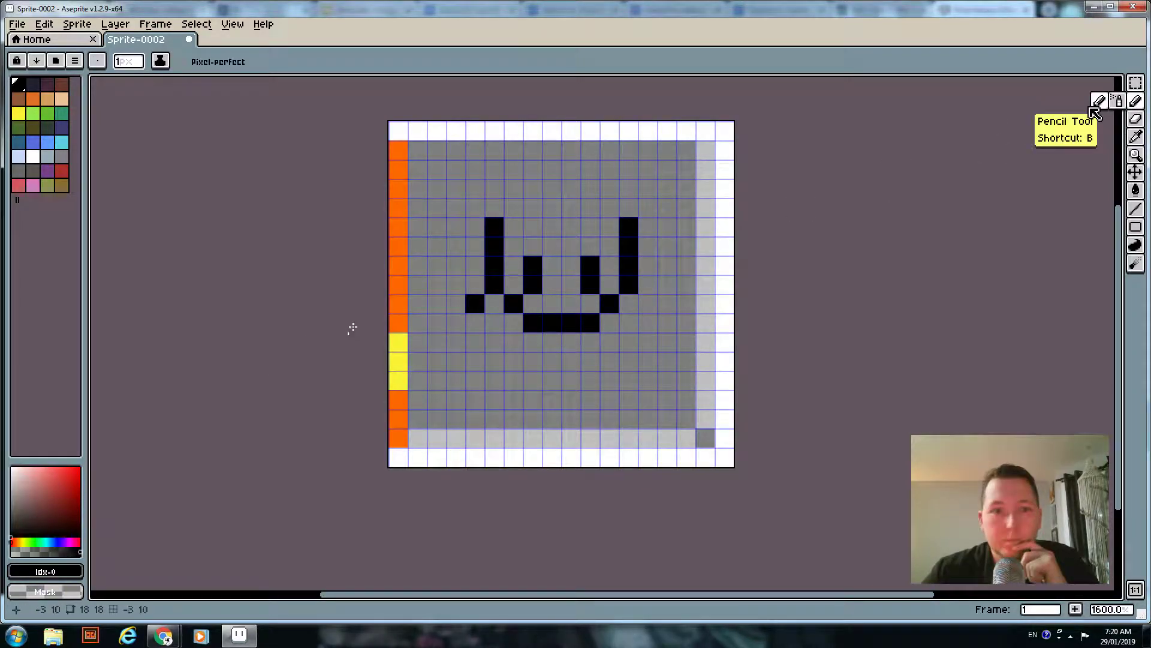
{"action": "left_click", "coordinate": [464, 326]}
{"action": "key", "text": "ctrl+z"}
{"action": "left_click", "coordinate": [463, 308]}
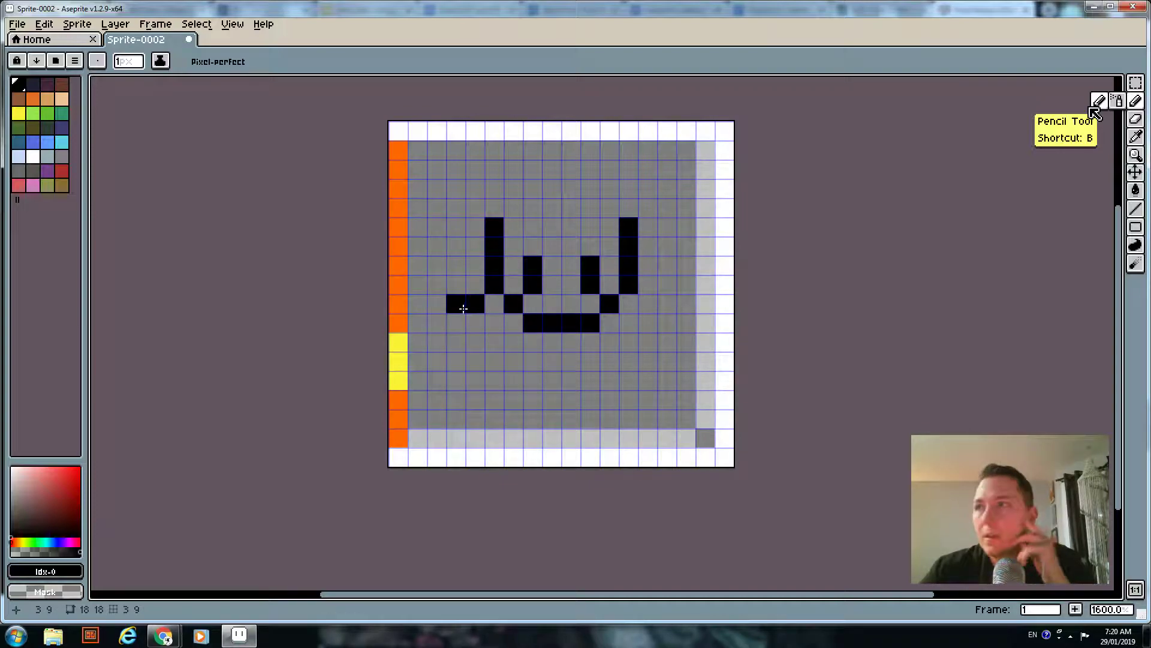
{"action": "left_click", "coordinate": [441, 310]}
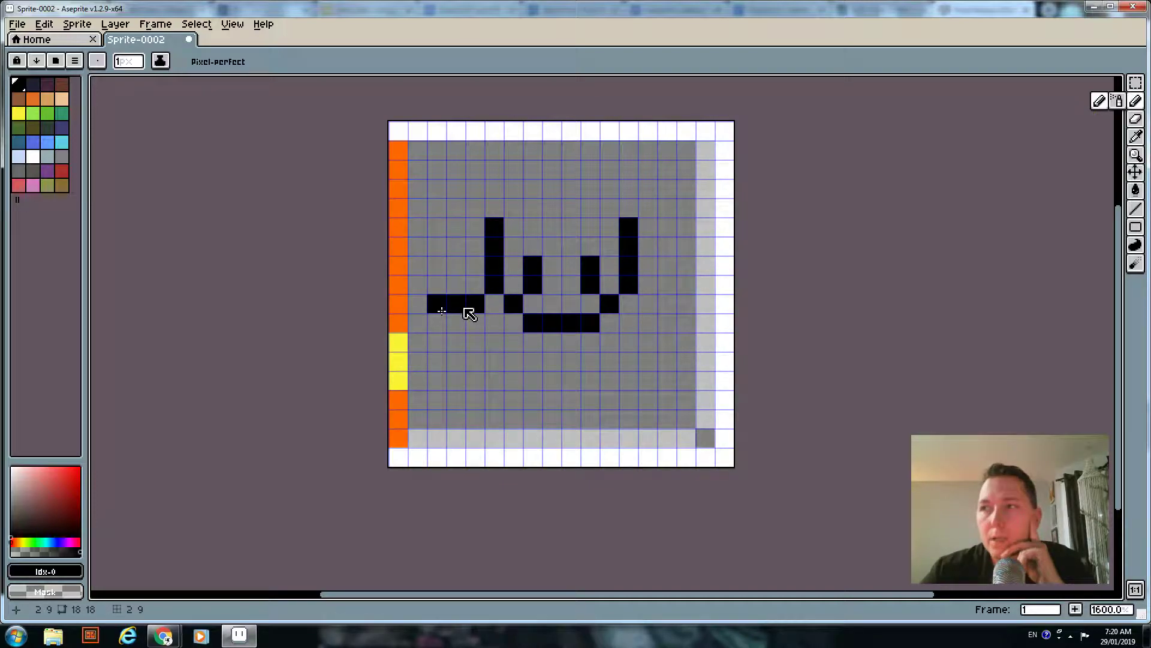
{"action": "key", "text": "ctrl+z"}
{"action": "left_click", "coordinate": [440, 316]}
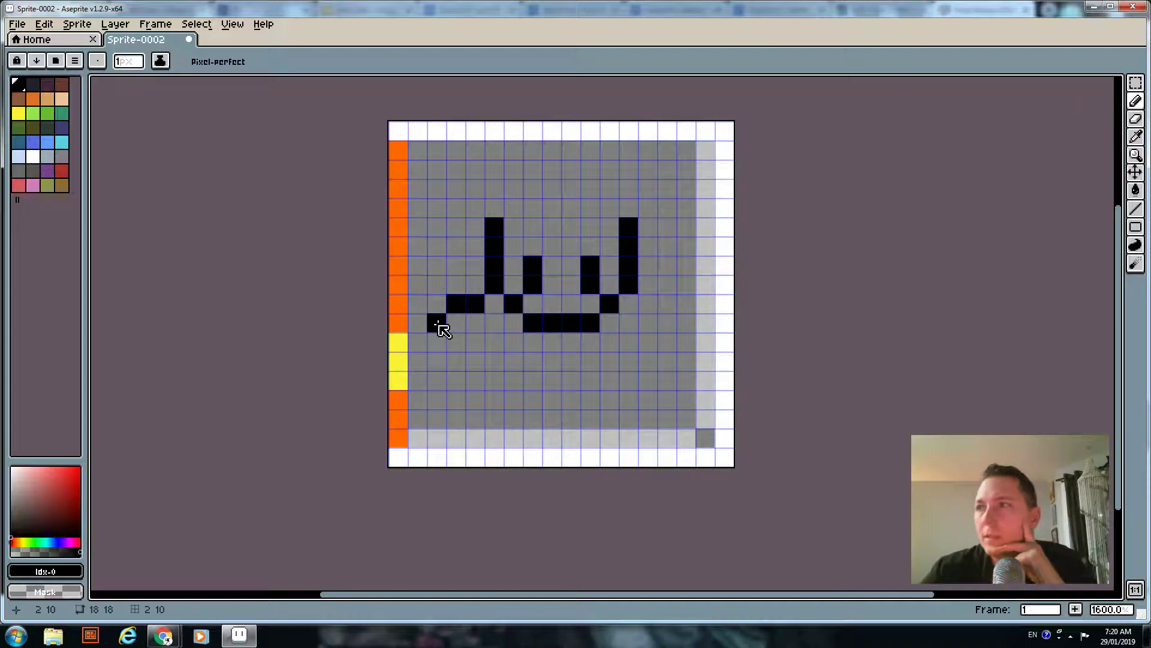
Outline the left arm with a two-pixel outer edge beside the yellow bar, a two-pixel underside and two pixels stepping up inward
{"action": "left_click", "coordinate": [424, 344]}
{"action": "left_click", "coordinate": [419, 361]}
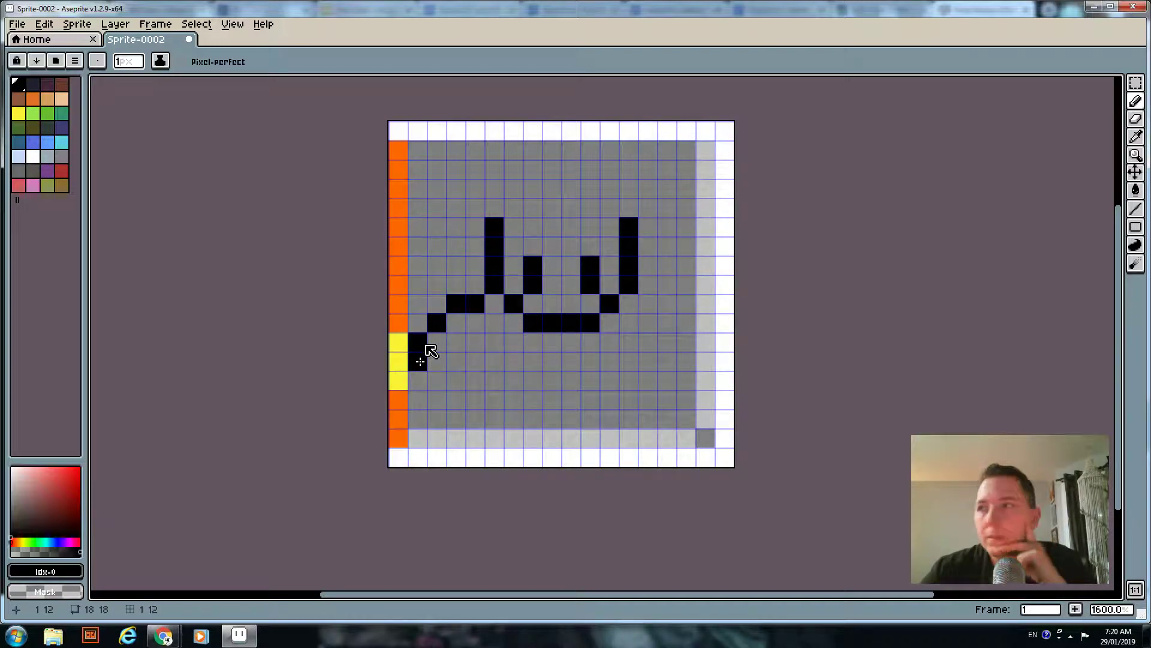
{"action": "left_click", "coordinate": [436, 380]}
{"action": "left_click", "coordinate": [451, 380]}
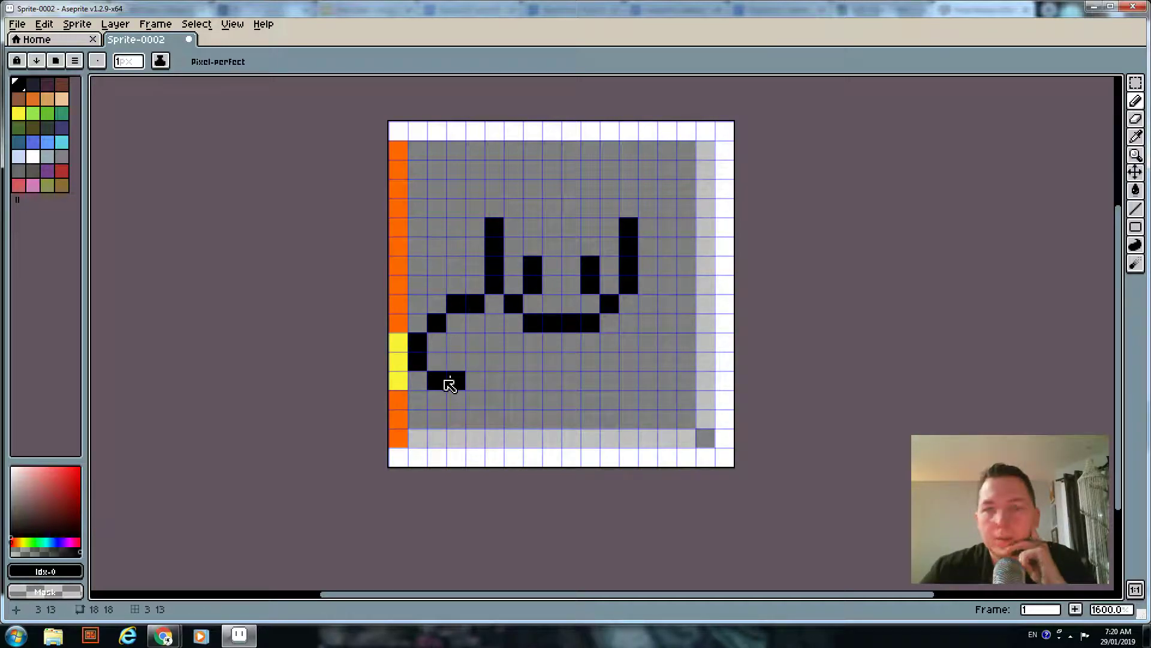
{"action": "left_click", "coordinate": [454, 362]}
{"action": "left_click", "coordinate": [471, 344]}
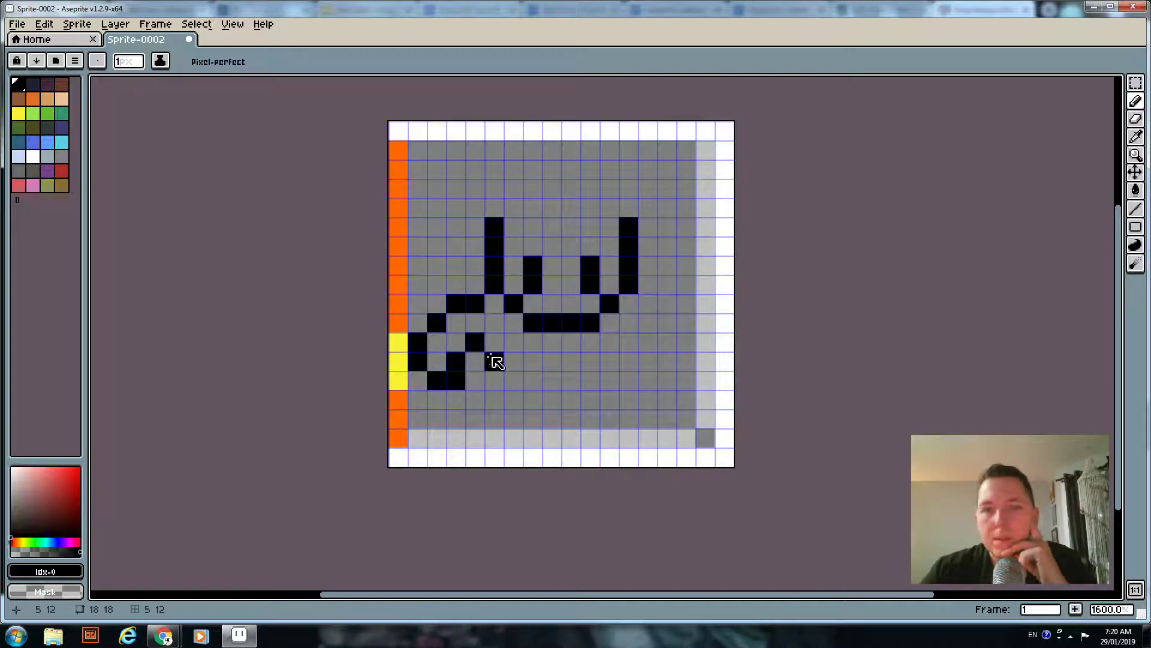
Draw the stepped waistline below the chin and continue it into the right arm's inner edge, three-pixel underside and two-pixel outer edge
{"action": "mouse_move", "coordinate": [496, 361]}
{"action": "left_mouse_down"}
{"action": "mouse_move", "coordinate": [531, 377]}
{"action": "mouse_move", "coordinate": [588, 382]}
{"action": "left_mouse_up"}
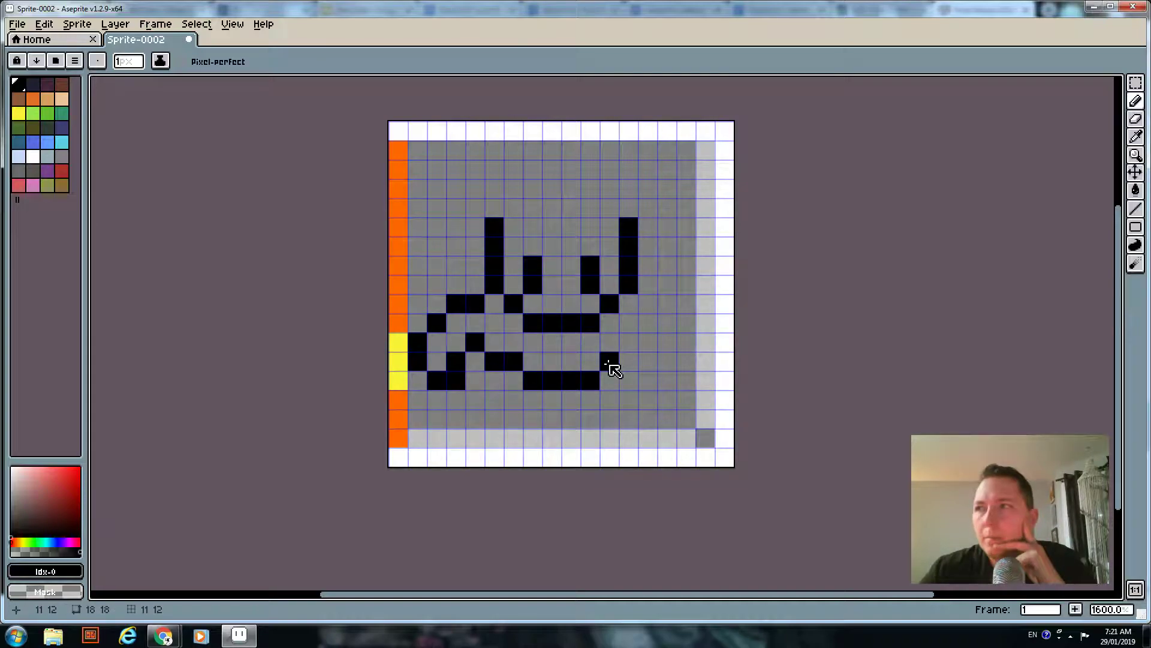
{"action": "mouse_move", "coordinate": [610, 365]}
{"action": "left_mouse_down"}
{"action": "mouse_move", "coordinate": [624, 342]}
{"action": "mouse_move", "coordinate": [628, 378]}
{"action": "mouse_move", "coordinate": [666, 380]}
{"action": "mouse_move", "coordinate": [687, 356]}
{"action": "left_mouse_up"}
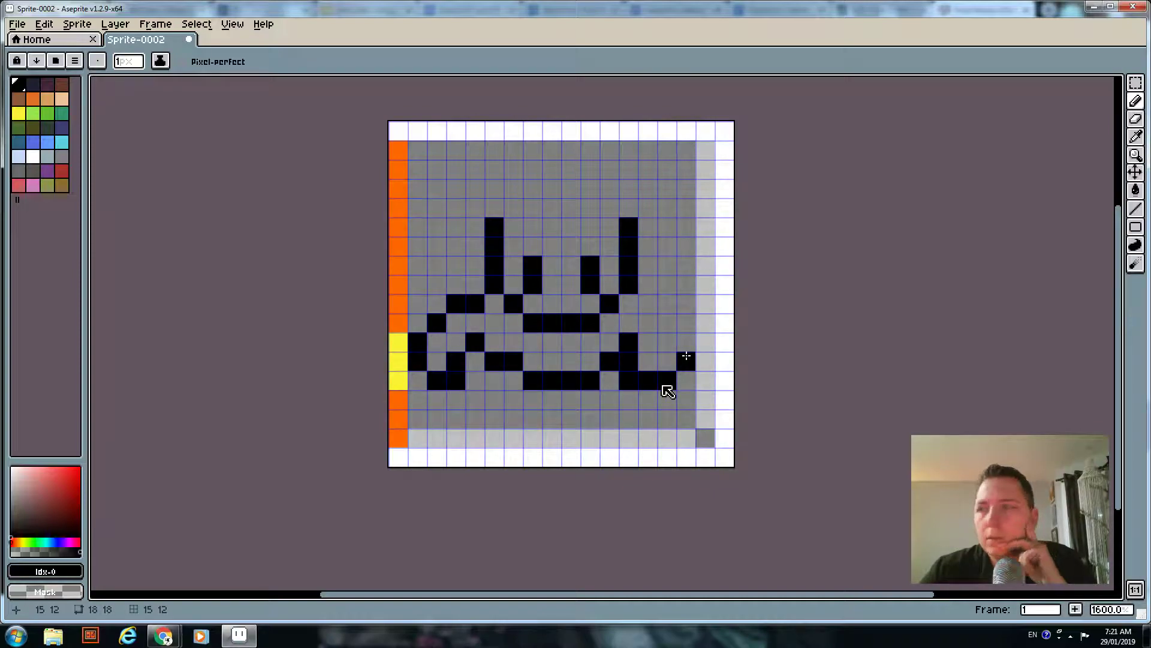
{"action": "left_click", "coordinate": [679, 334]}
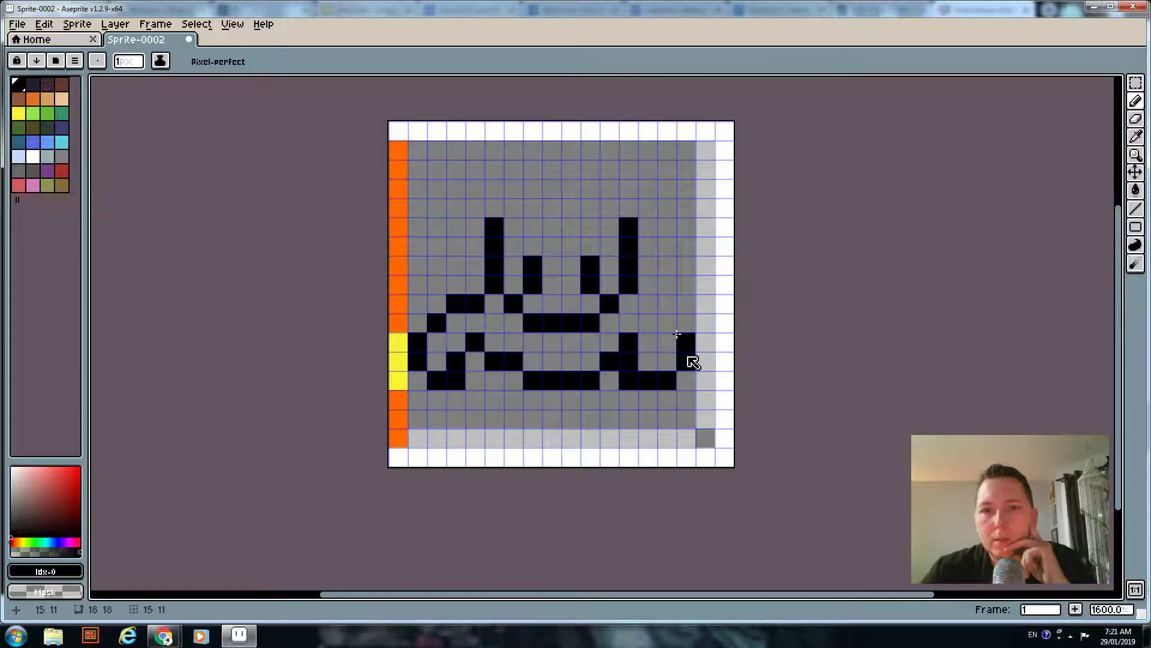
{"action": "left_click_drag", "start_coordinate": [677, 334], "coordinate": [670, 336]}
{"action": "key", "text": "ctrl+z"}
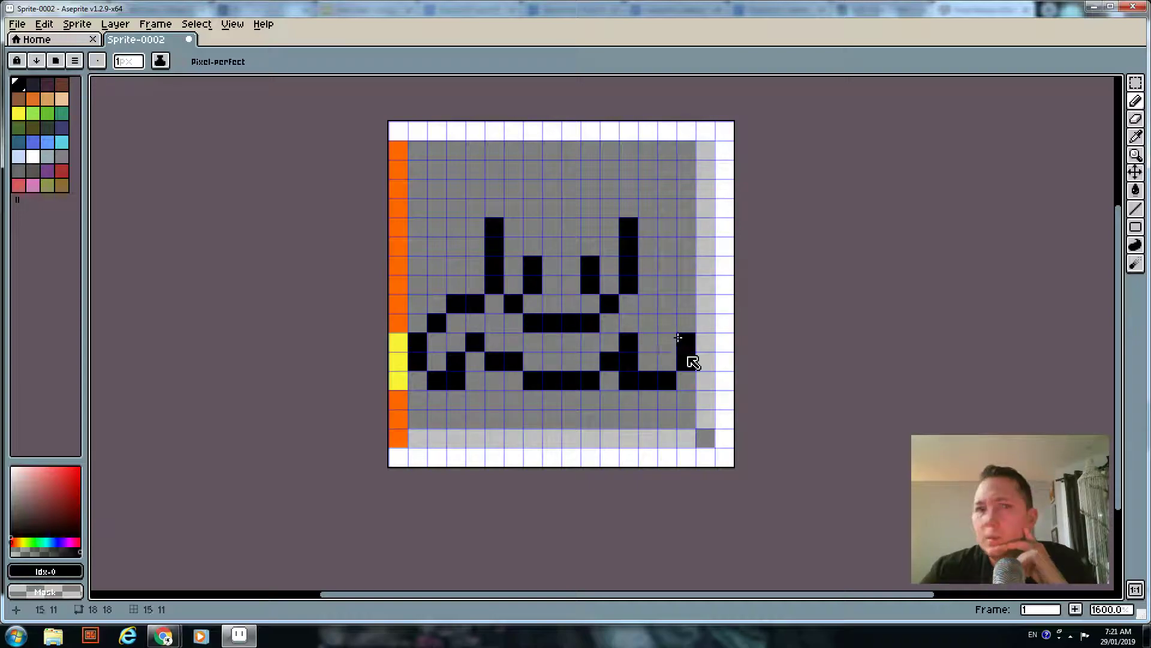
Close the right arm with a two-pixel row on top and add one shoulder pixel above the row's inner end
{"action": "left_click", "coordinate": [669, 325]}
{"action": "left_click", "coordinate": [648, 323]}
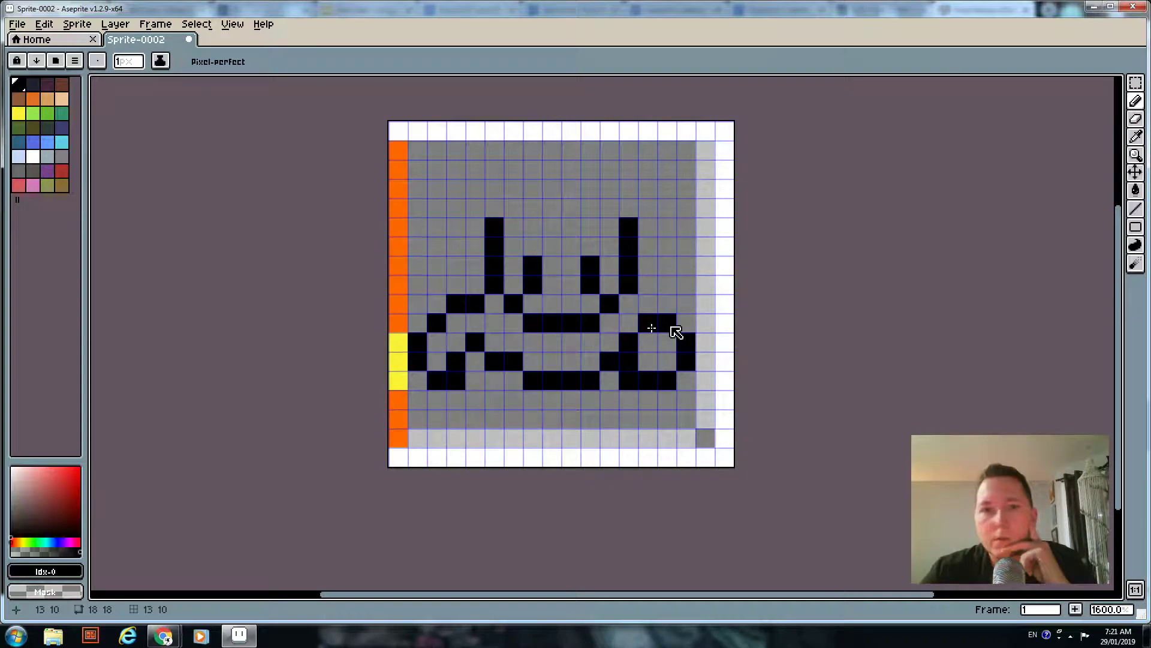
{"action": "left_click", "coordinate": [648, 303]}
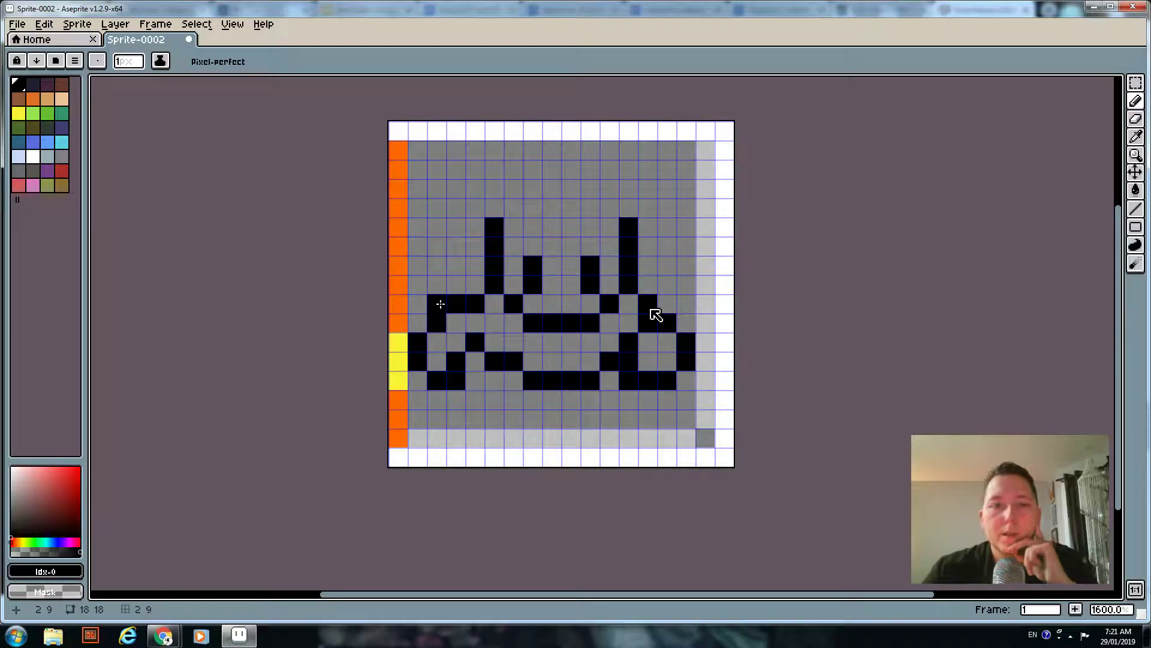
{"action": "left_click", "coordinate": [413, 340]}
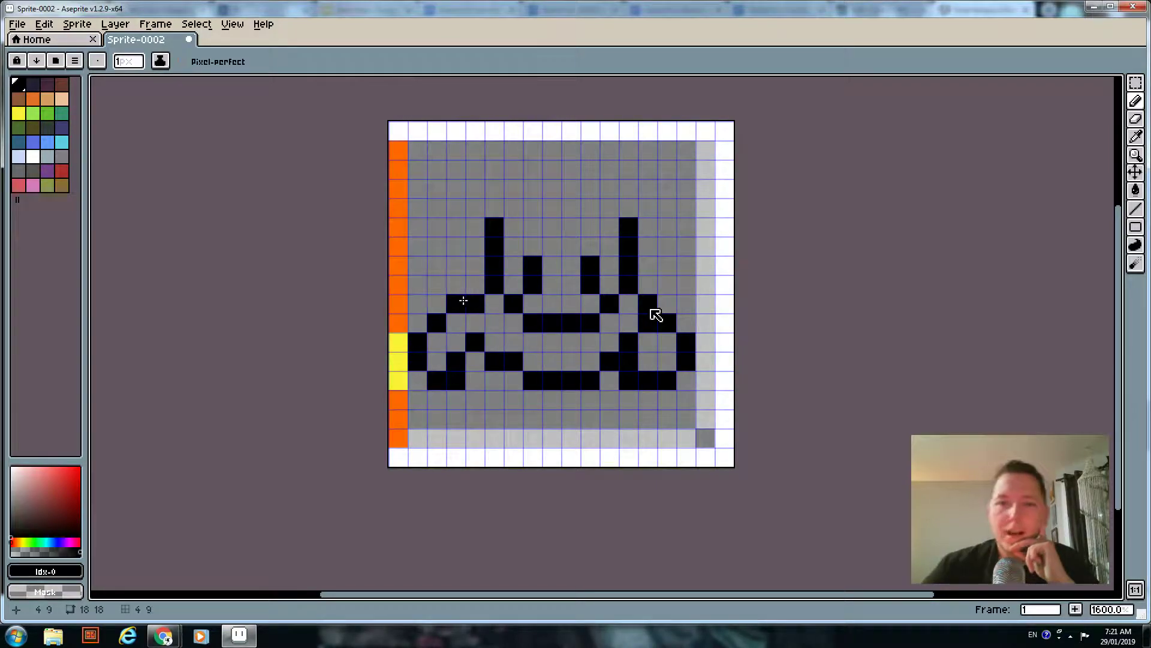
{"action": "left_click", "coordinate": [481, 307]}
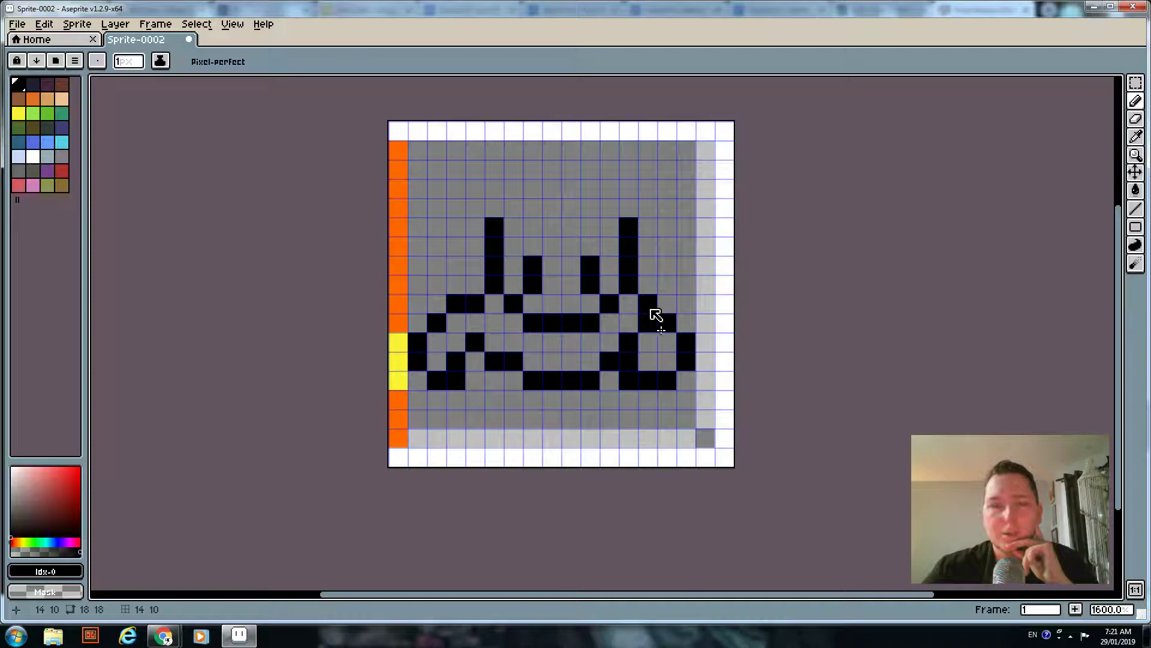
{"action": "left_click", "coordinate": [648, 321]}
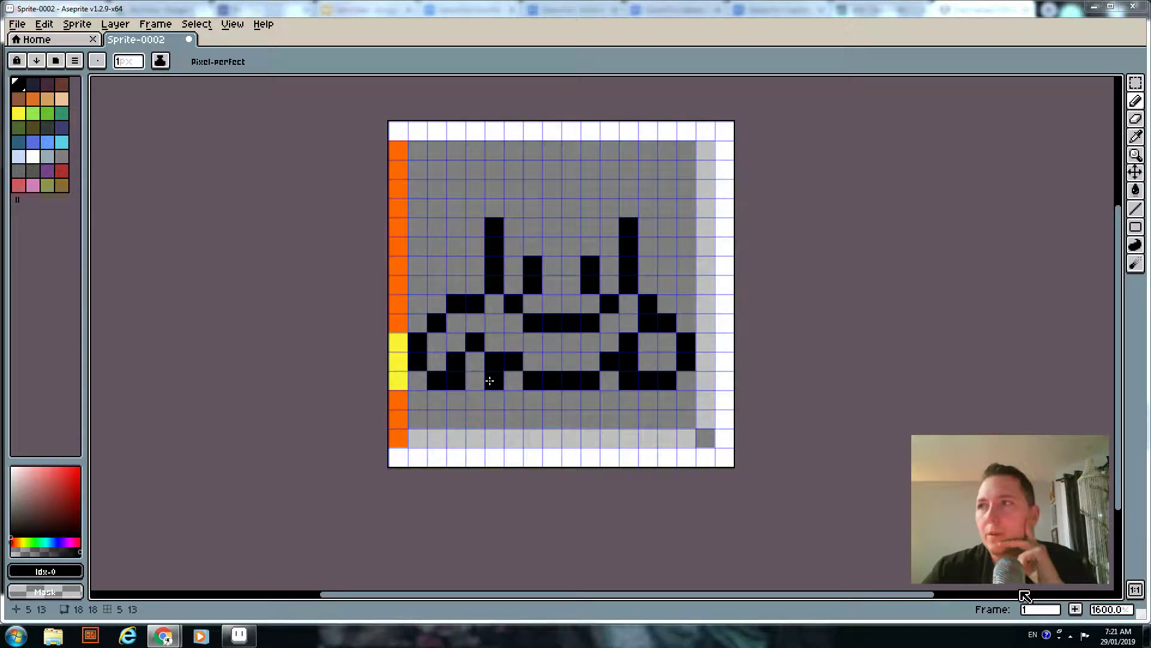
Draw the outer outlines of both legs in black from the waist to the guide's lowest row, stepping inward toward the feet
{"action": "left_click", "coordinate": [492, 403]}
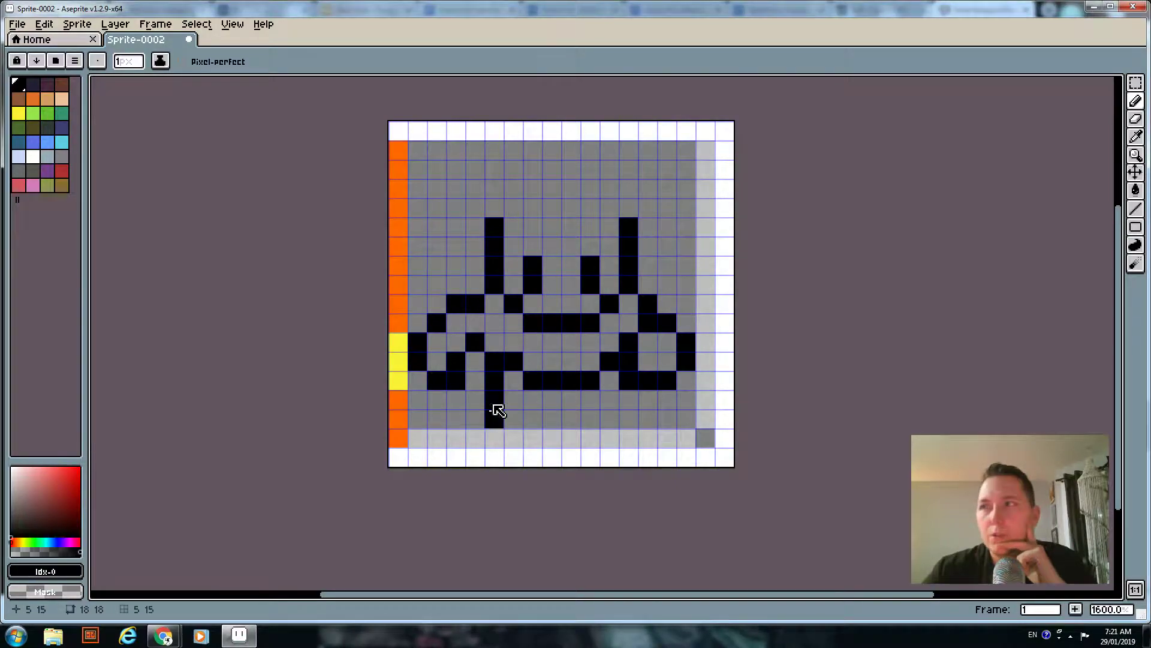
{"action": "left_click", "coordinate": [513, 418]}
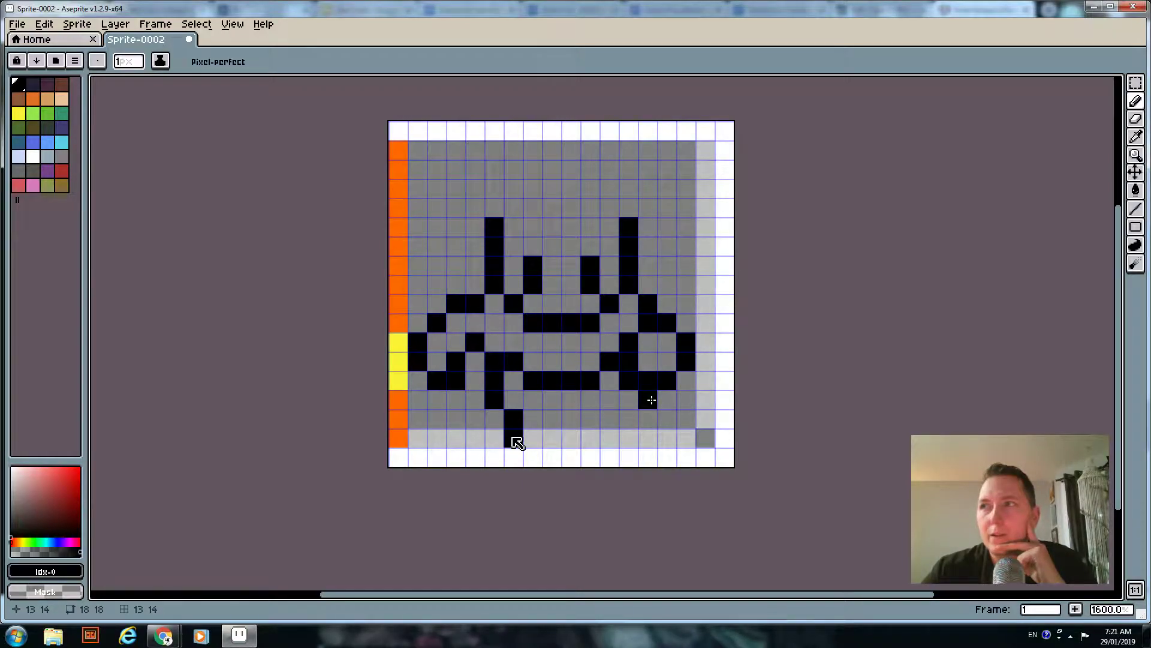
{"action": "left_click_drag", "start_coordinate": [621, 418], "coordinate": [590, 420]}
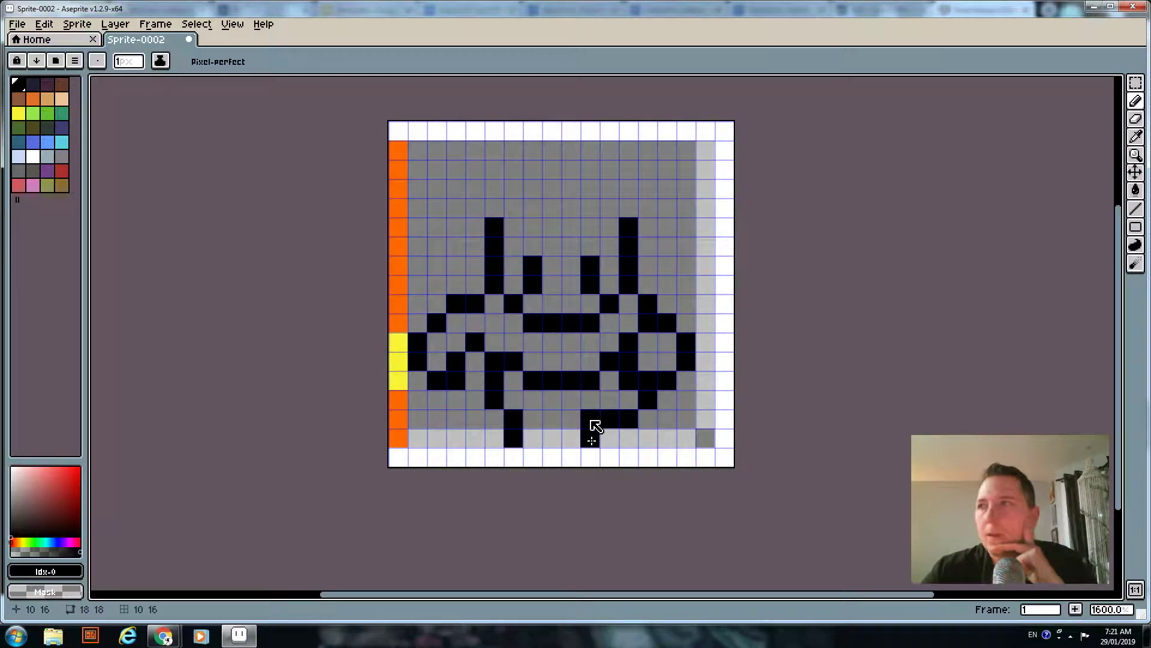
{"action": "left_click", "coordinate": [592, 441]}
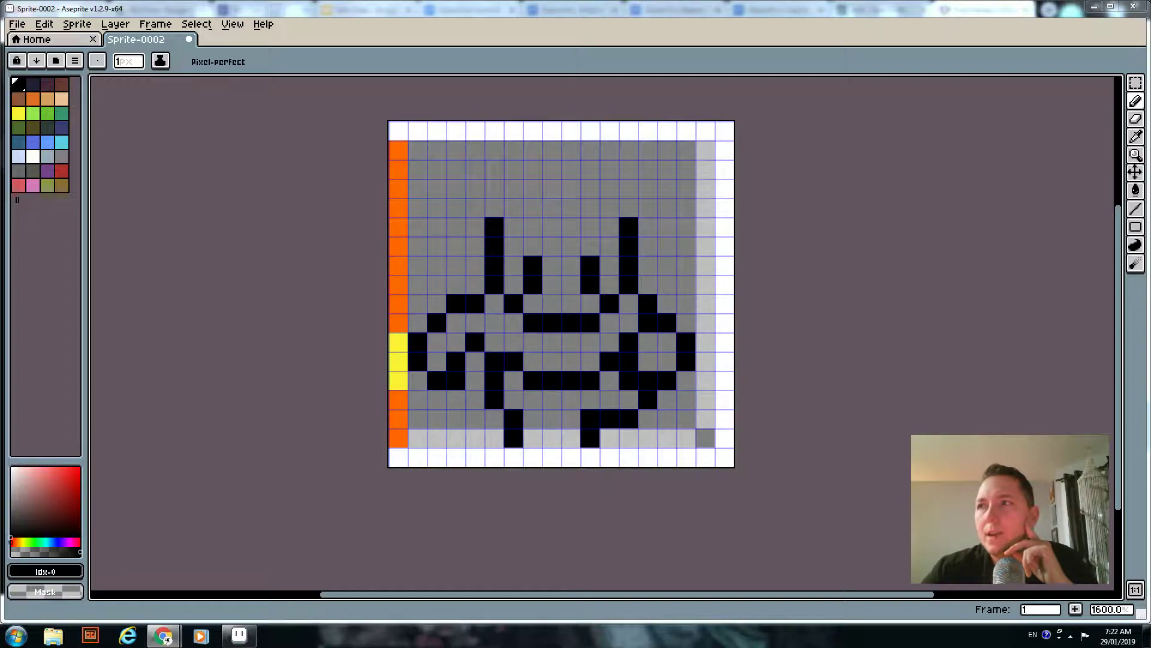
Erase the top pixel of each side of the face and outline the hair in black around the head, one pixel higher on the right half
{"action": "right_click", "coordinate": [491, 226]}
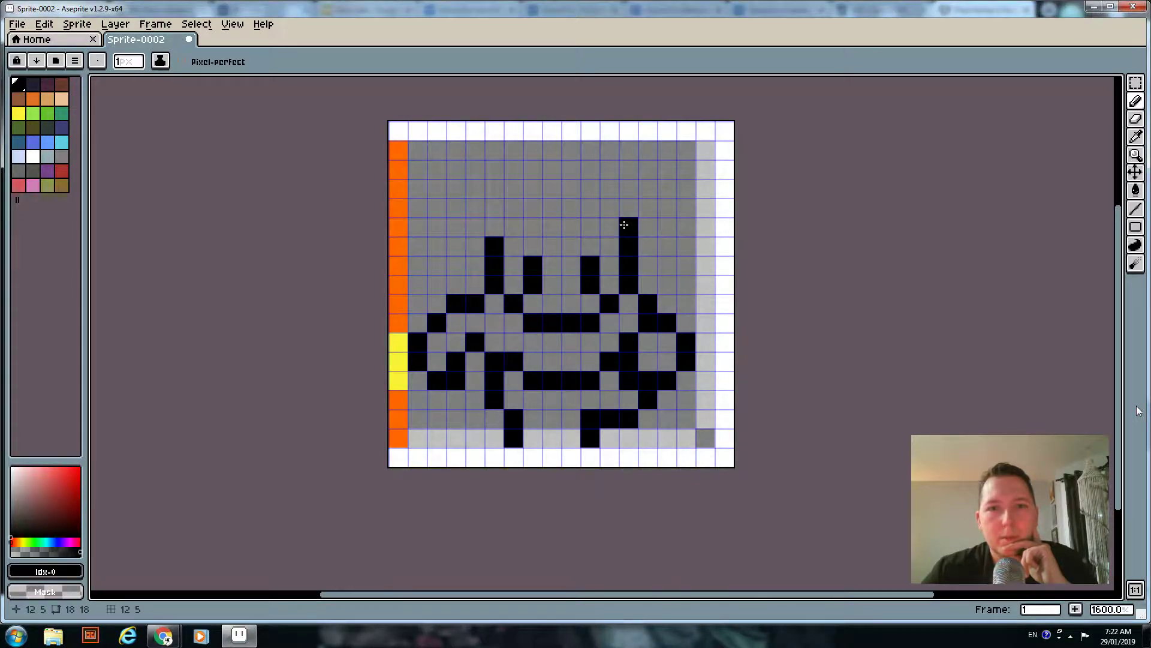
{"action": "right_click", "coordinate": [628, 227]}
{"action": "left_click", "coordinate": [473, 264]}
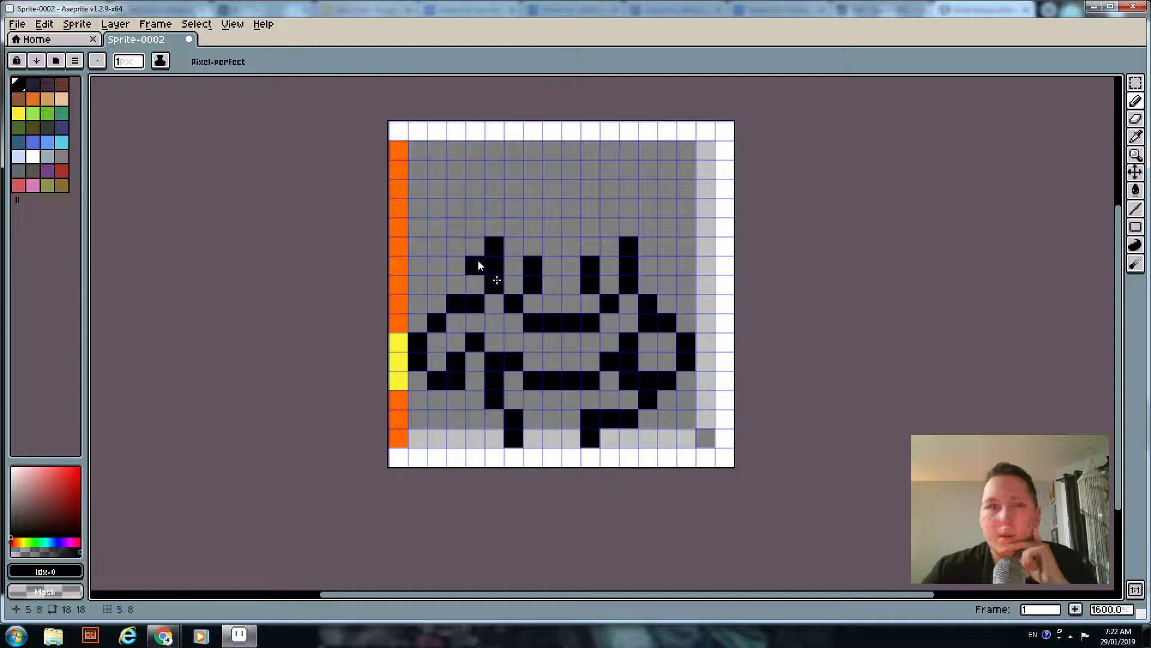
{"action": "left_click", "coordinate": [459, 248]}
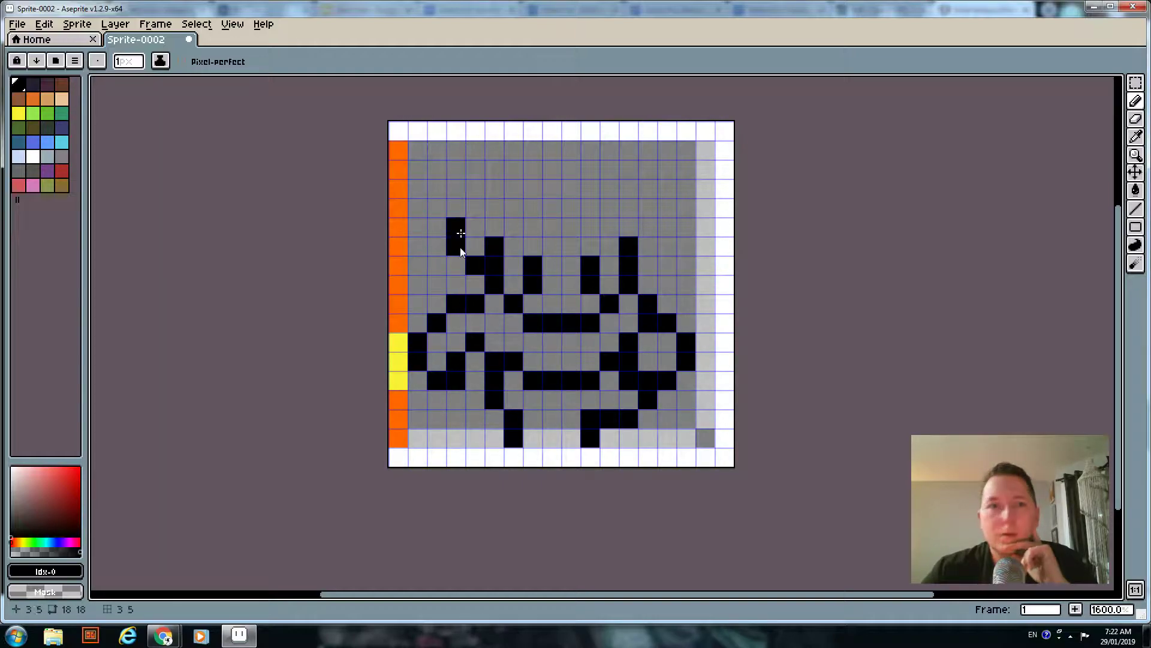
{"action": "left_click", "coordinate": [461, 228]}
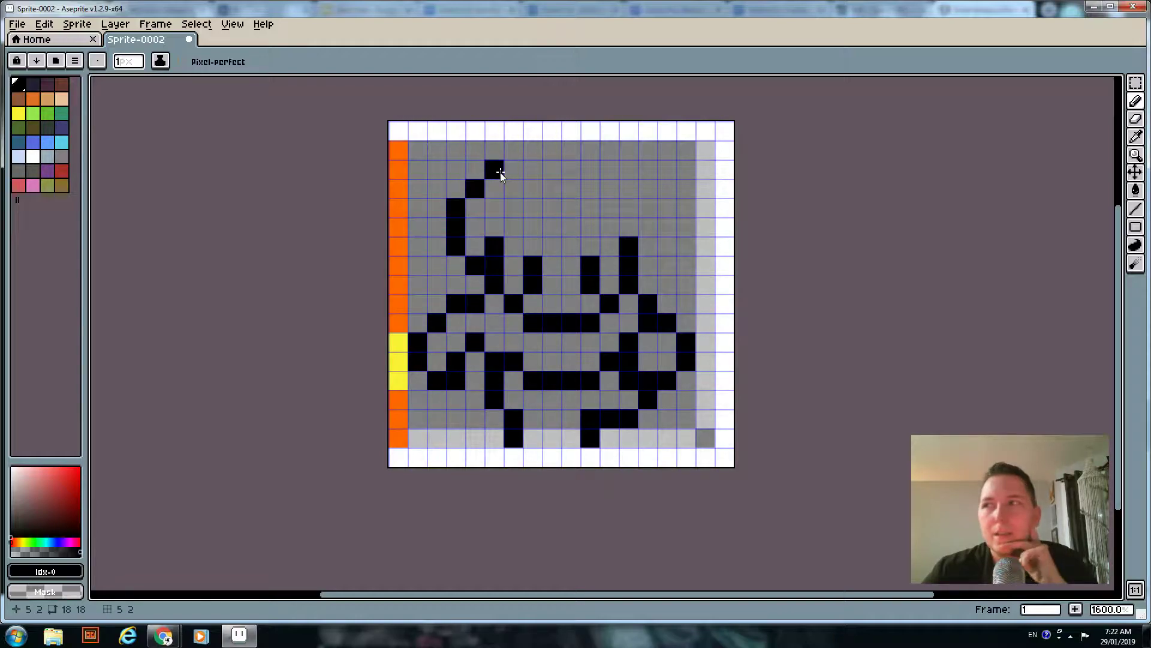
{"action": "left_click", "coordinate": [534, 171]}
{"action": "mouse_move", "coordinate": [556, 174]}
{"action": "left_mouse_down"}
{"action": "mouse_move", "coordinate": [628, 155]}
{"action": "mouse_move", "coordinate": [606, 157]}
{"action": "mouse_move", "coordinate": [658, 180]}
{"action": "mouse_move", "coordinate": [626, 245]}
{"action": "left_mouse_up"}
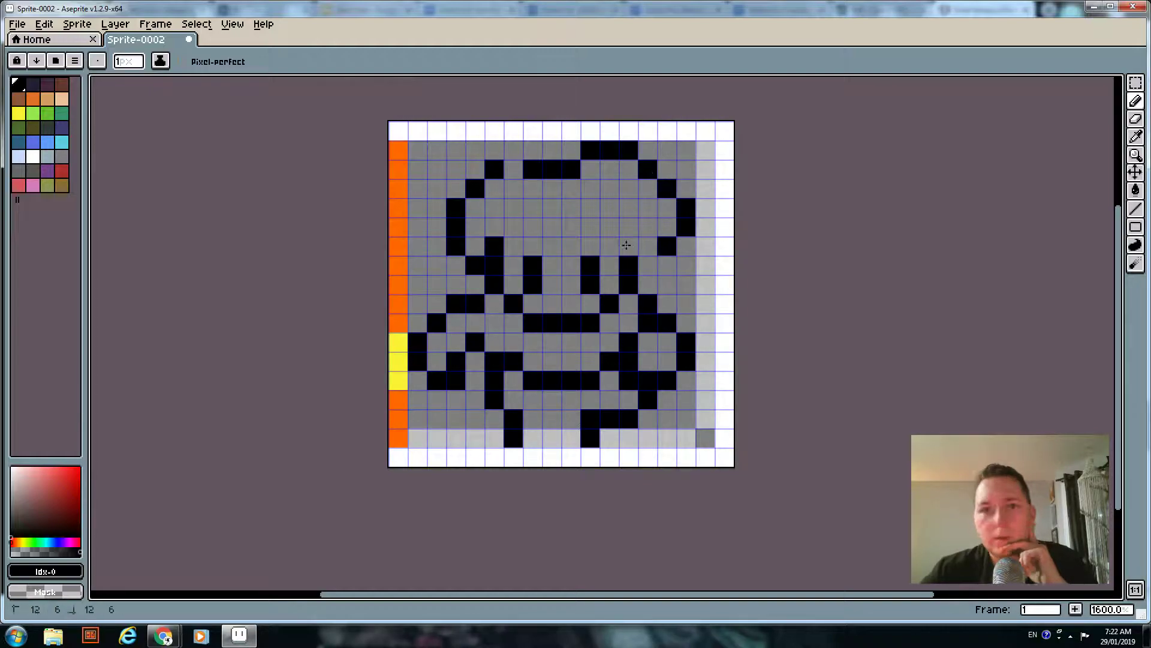
Draw a three-pixel stepped fringe above the right eye and join the hair's right side to the face with two pixels
{"action": "left_click", "coordinate": [614, 245]}
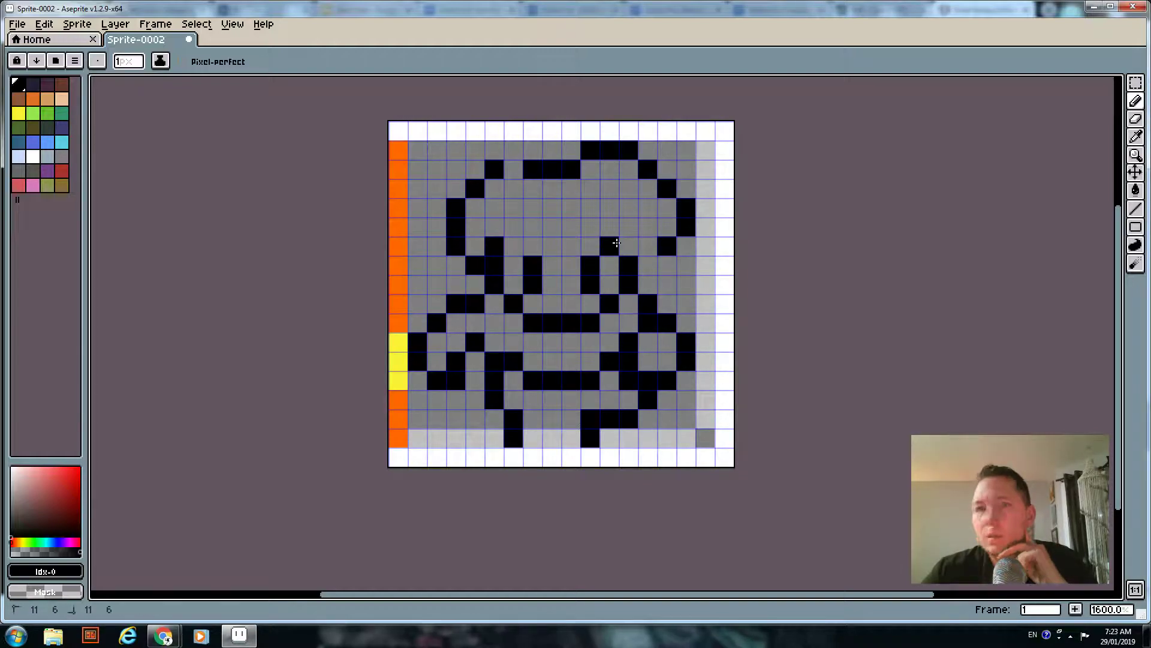
{"action": "left_click", "coordinate": [584, 227]}
{"action": "left_click", "coordinate": [568, 225]}
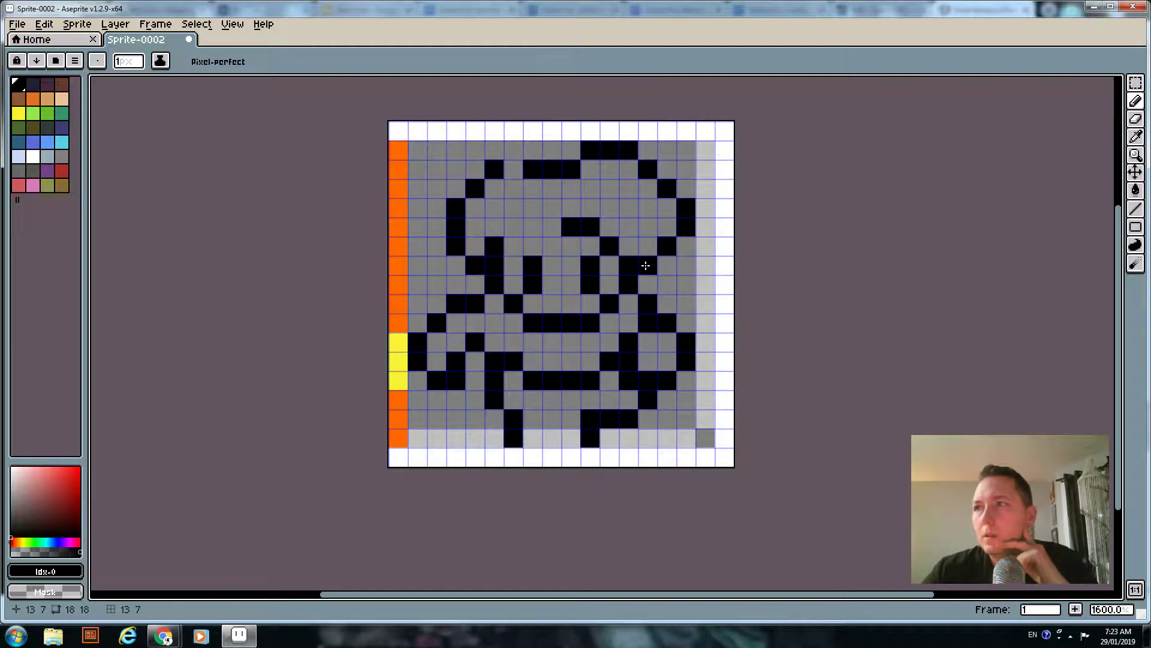
{"action": "left_click", "coordinate": [655, 245]}
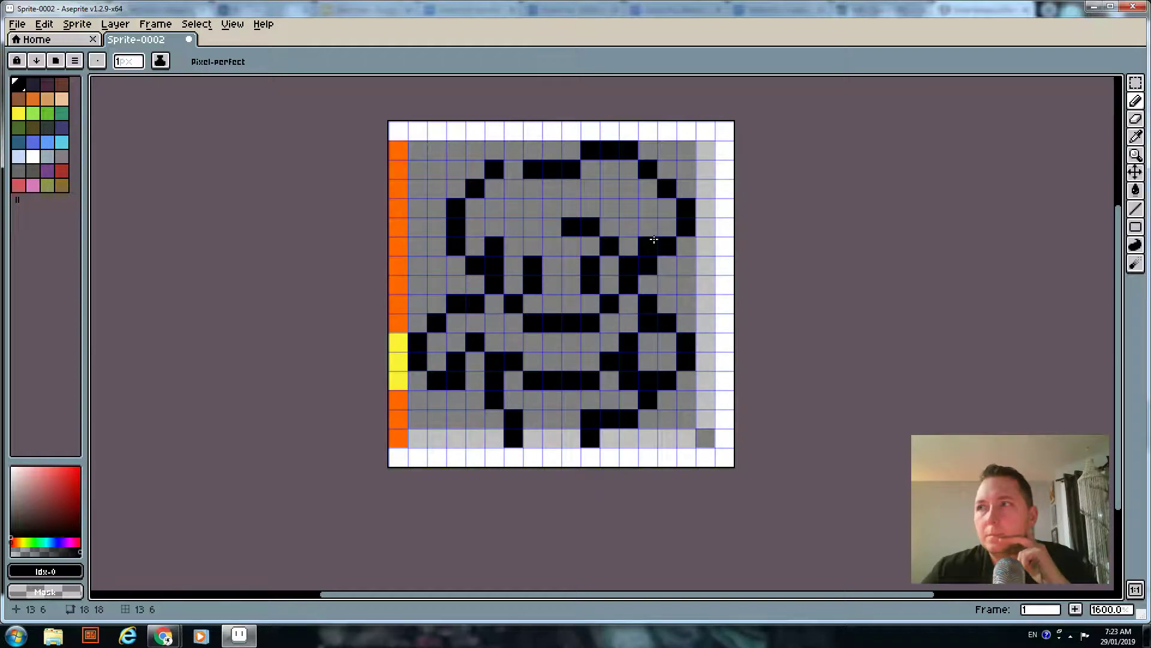
Draw a two-pixel black diagonal up and inward from the join between the face and the hair's right side
{"action": "left_click_drag", "start_coordinate": [652, 225], "coordinate": [635, 213]}
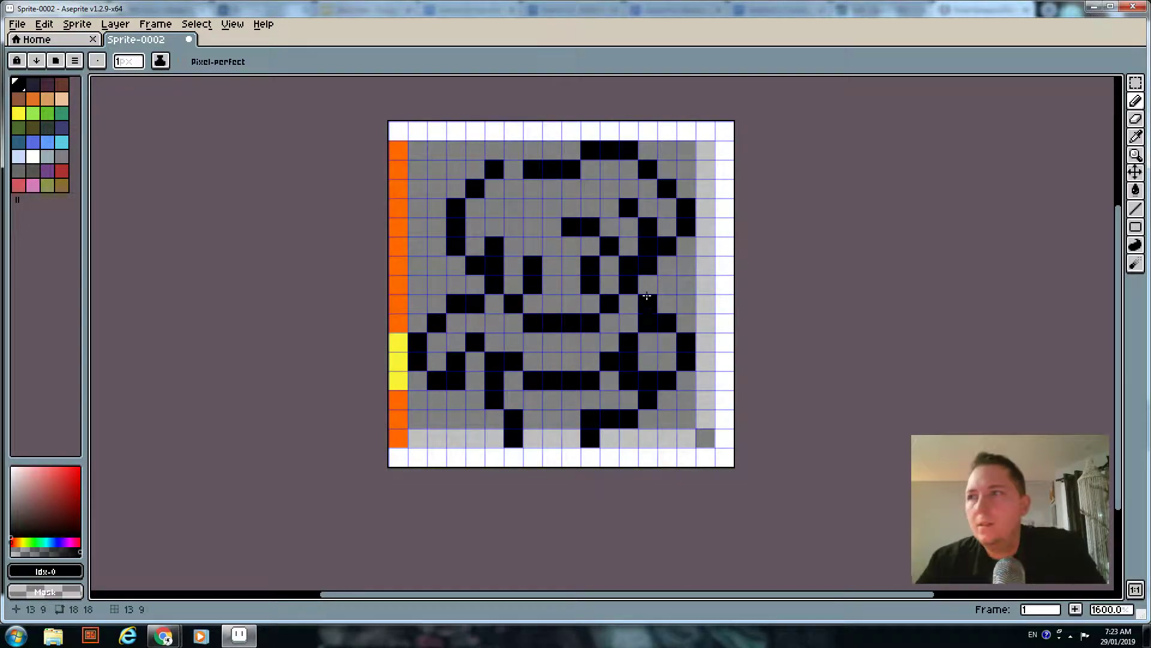
Load the NES colour palette from the presets
{"action": "left_click", "coordinate": [56, 60]}
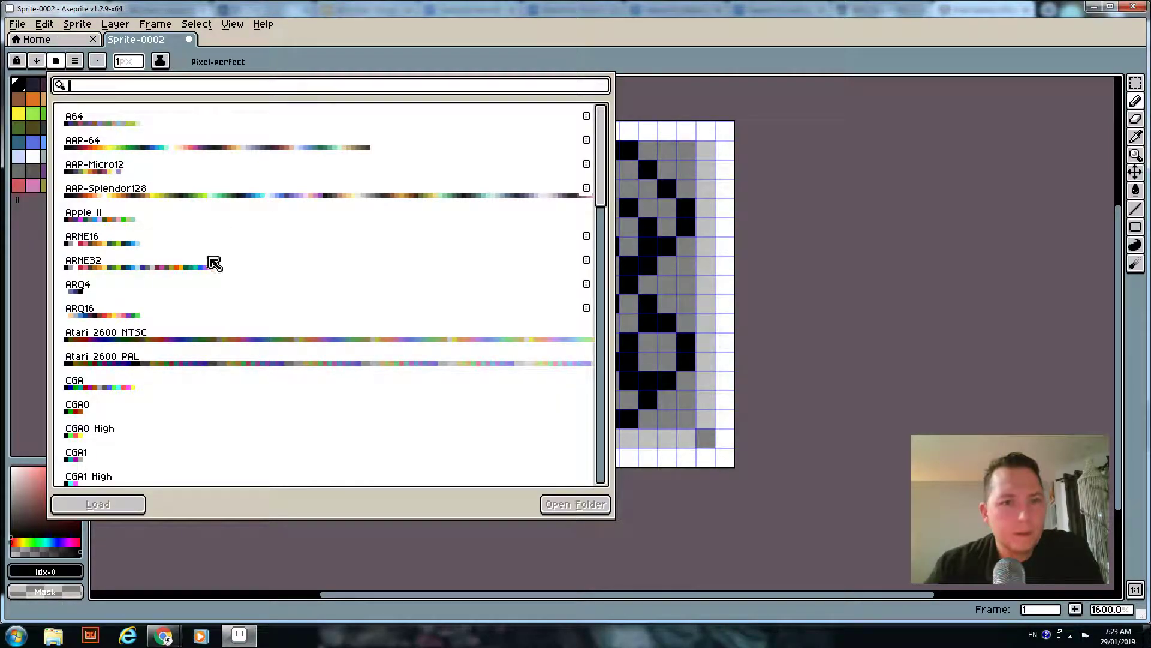
{"action": "scroll", "coordinate": [213, 262], "scroll_direction": "down", "scroll_amount": 5}
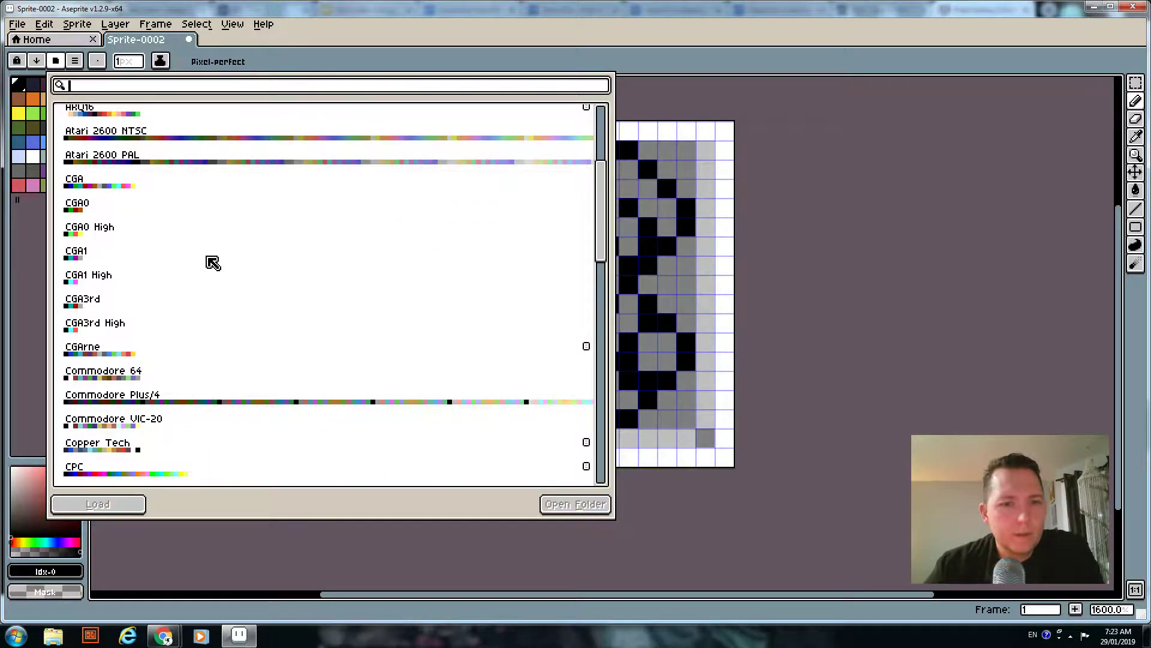
{"action": "scroll", "coordinate": [213, 262], "scroll_direction": "down", "scroll_amount": 6}
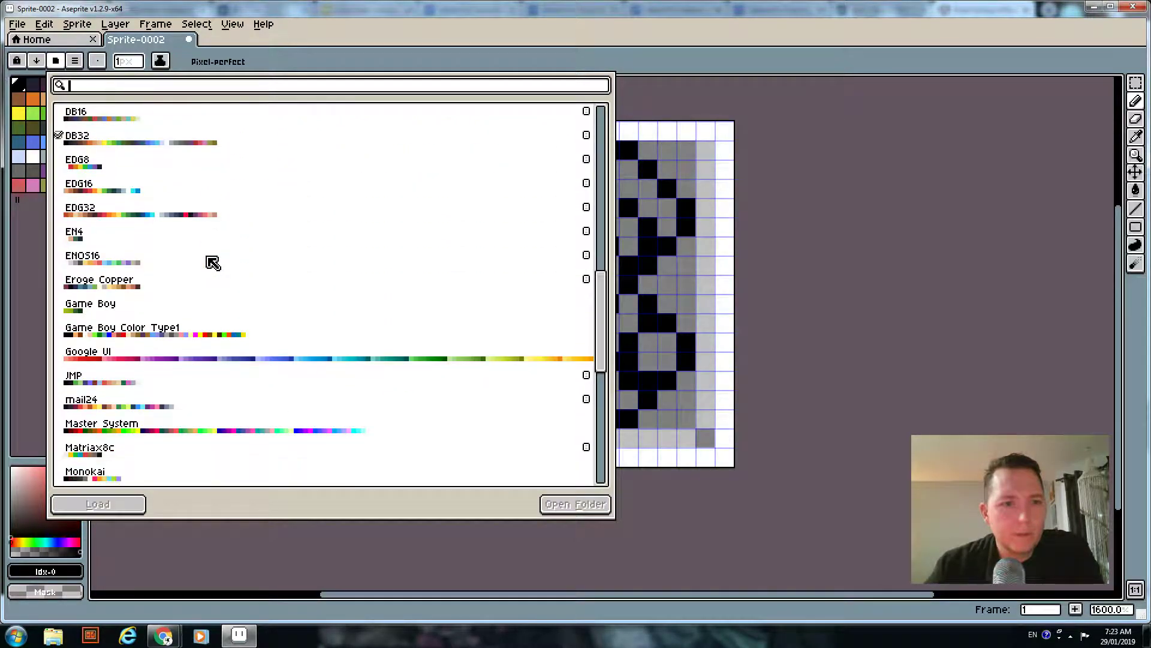
{"action": "scroll", "coordinate": [213, 262], "scroll_direction": "down", "scroll_amount": 2}
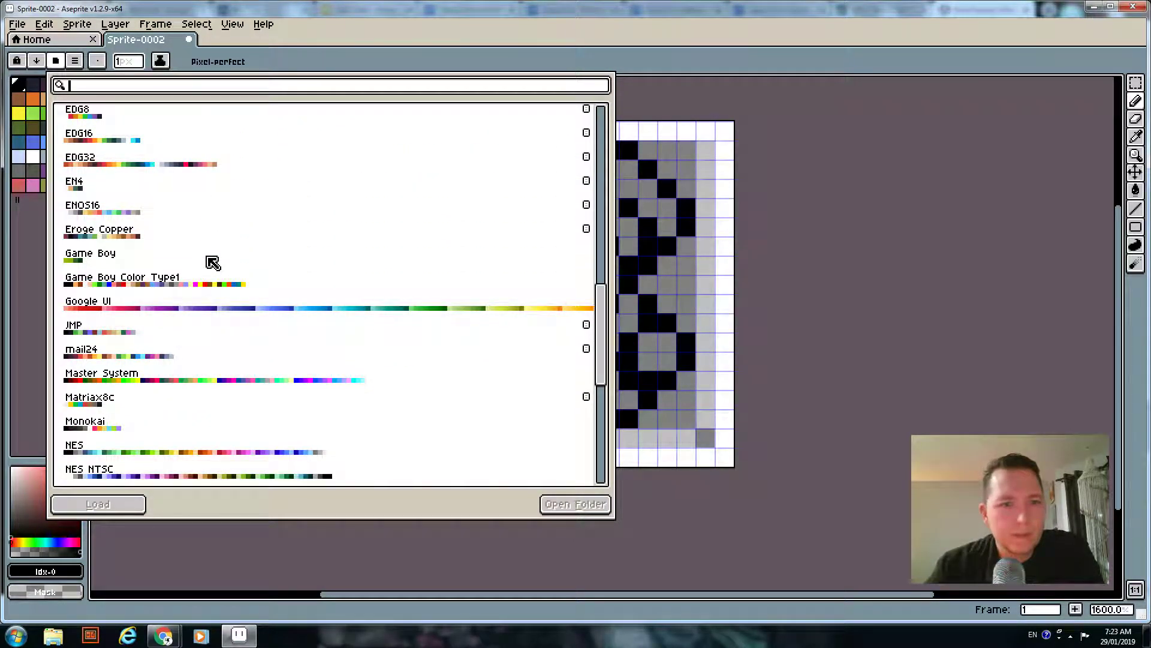
{"action": "scroll", "coordinate": [212, 262], "scroll_direction": "down", "scroll_amount": 5}
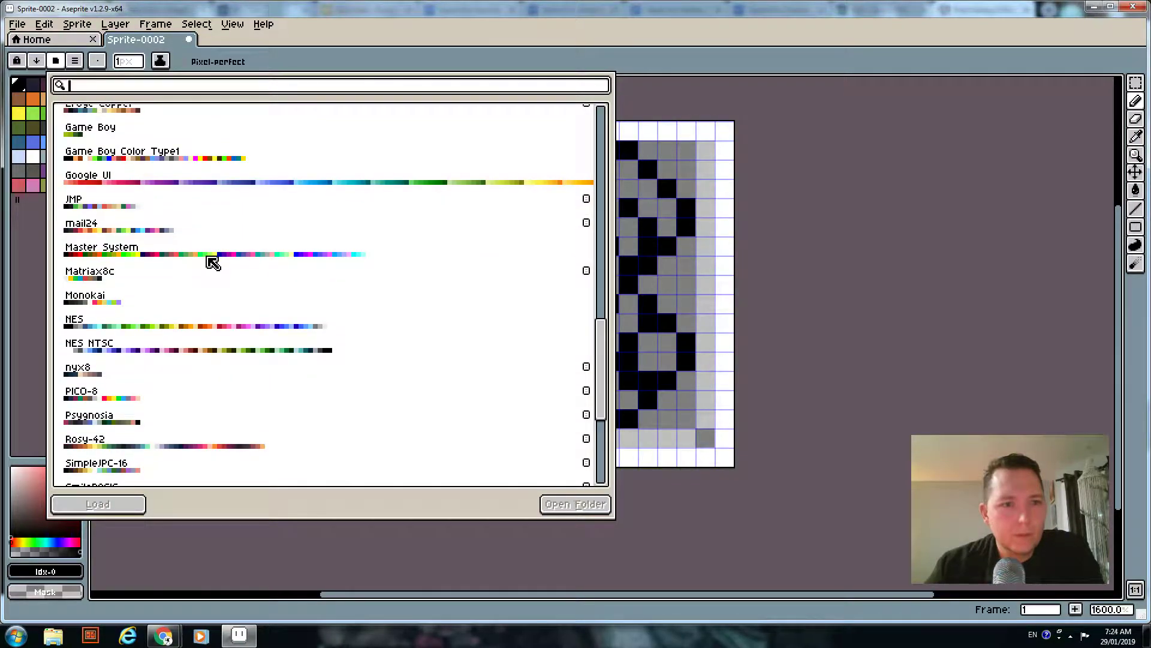
{"action": "scroll", "coordinate": [212, 263], "scroll_direction": "down", "scroll_amount": 2}
{"action": "left_click", "coordinate": [200, 276]}
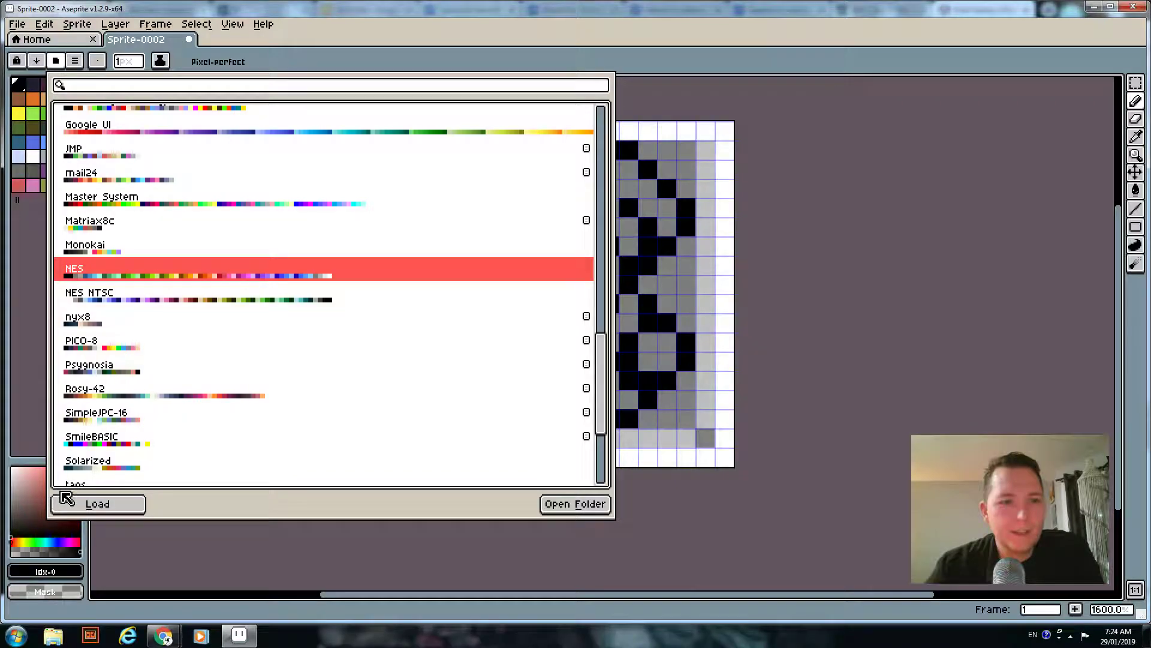
{"action": "left_click", "coordinate": [129, 504]}
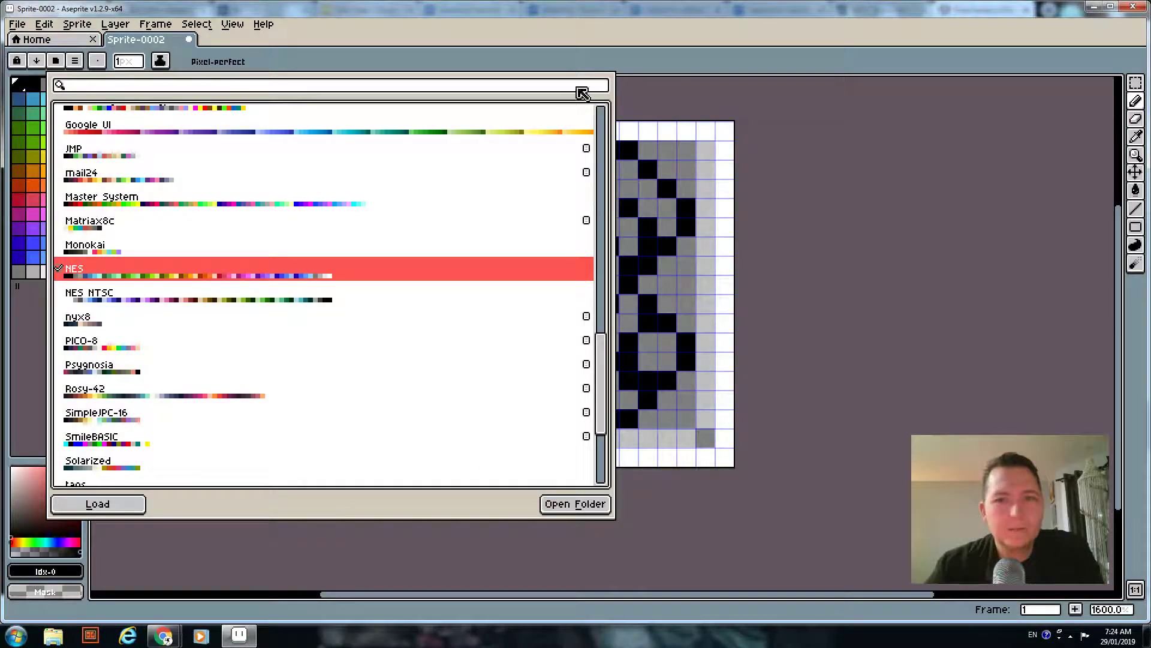
{"action": "left_click", "coordinate": [32, 313]}
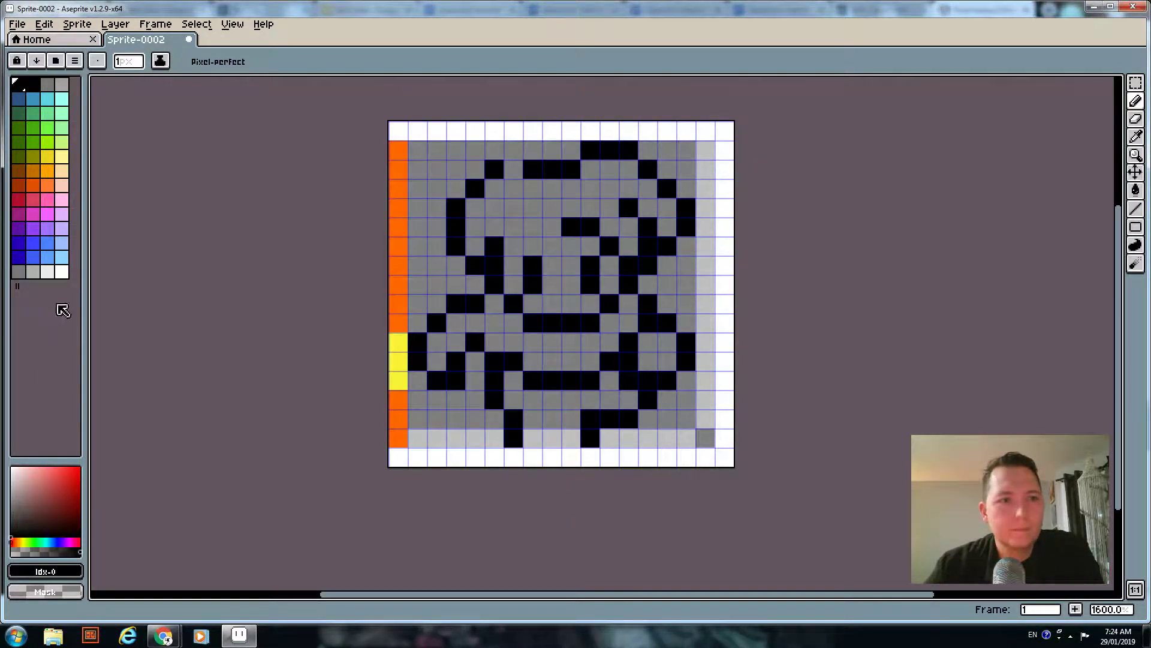
Fill the face, forehead and both arms with the light peach skin colour #ffcbba, leaving the eyes black
{"action": "left_click", "coordinate": [62, 187]}
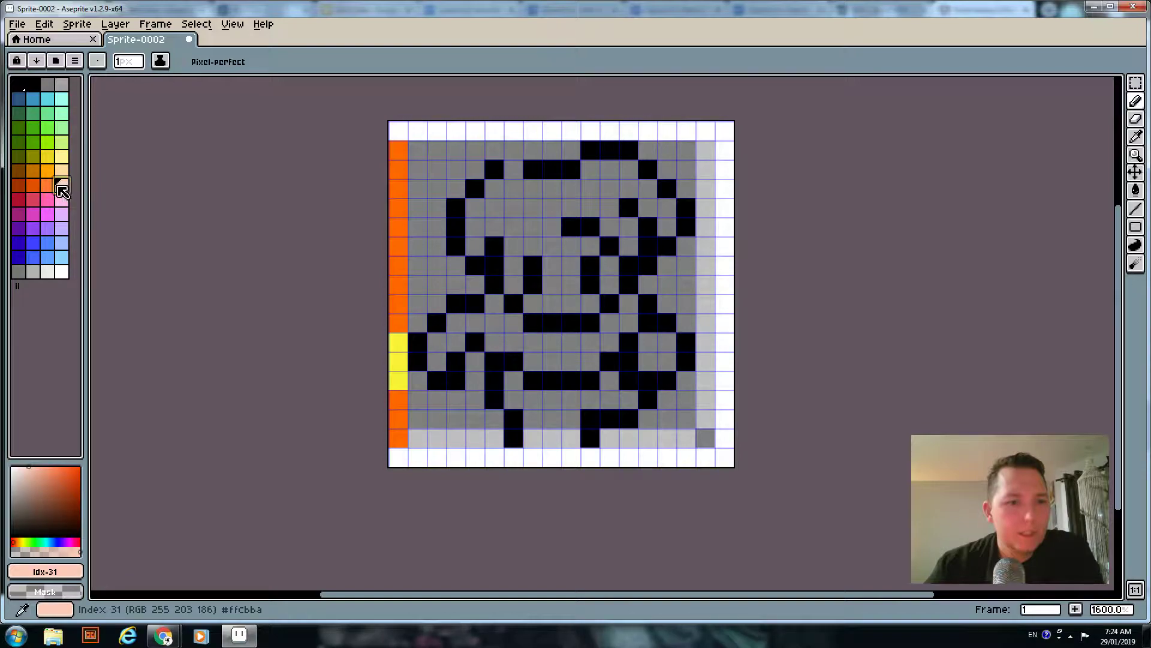
{"action": "left_click", "coordinate": [48, 186]}
{"action": "left_click", "coordinate": [63, 186]}
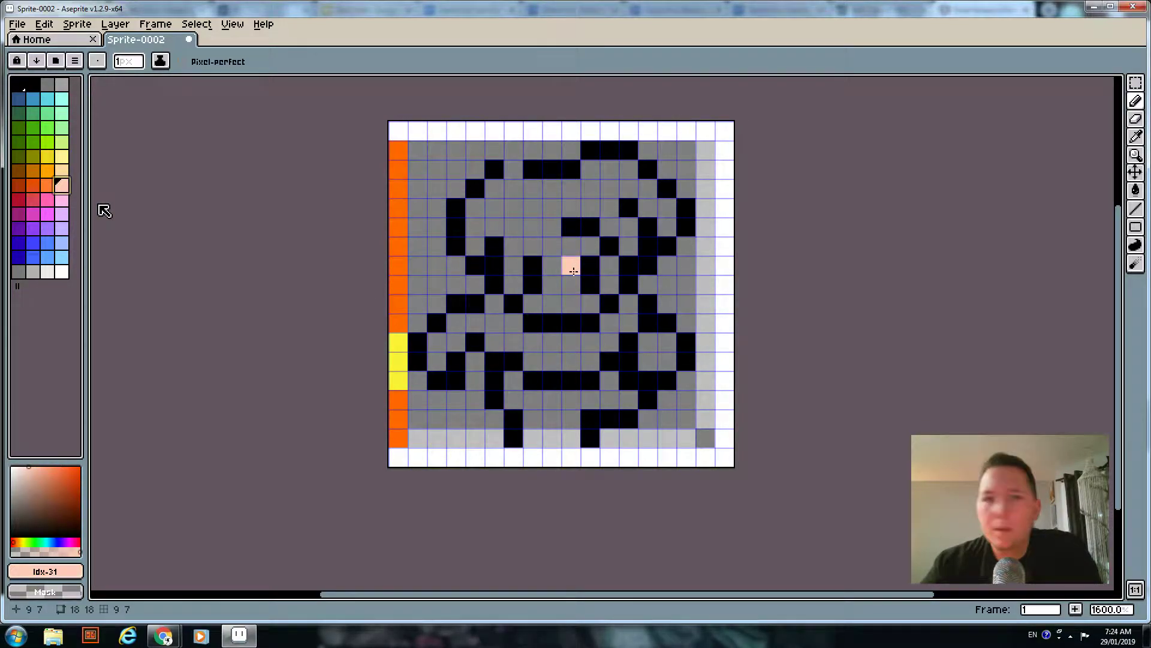
{"action": "left_click", "coordinate": [517, 284]}
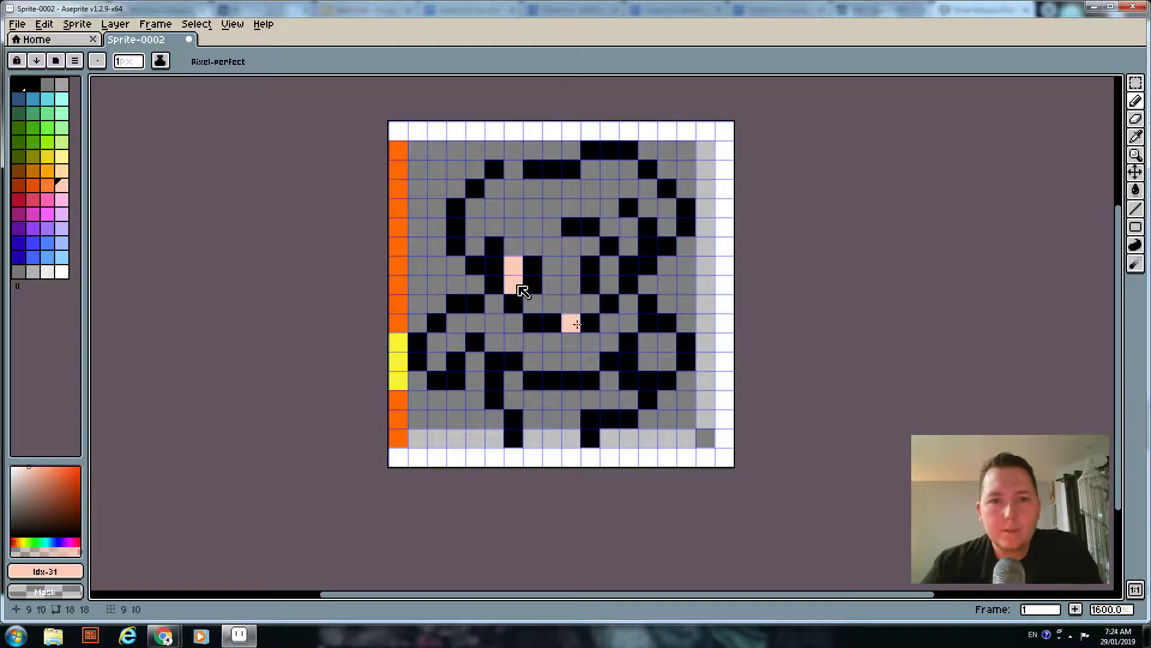
{"action": "mouse_move", "coordinate": [533, 303]}
{"action": "left_mouse_down"}
{"action": "mouse_move", "coordinate": [586, 308]}
{"action": "mouse_move", "coordinate": [570, 283]}
{"action": "mouse_move", "coordinate": [559, 287]}
{"action": "mouse_move", "coordinate": [556, 260]}
{"action": "mouse_move", "coordinate": [614, 277]}
{"action": "left_mouse_up"}
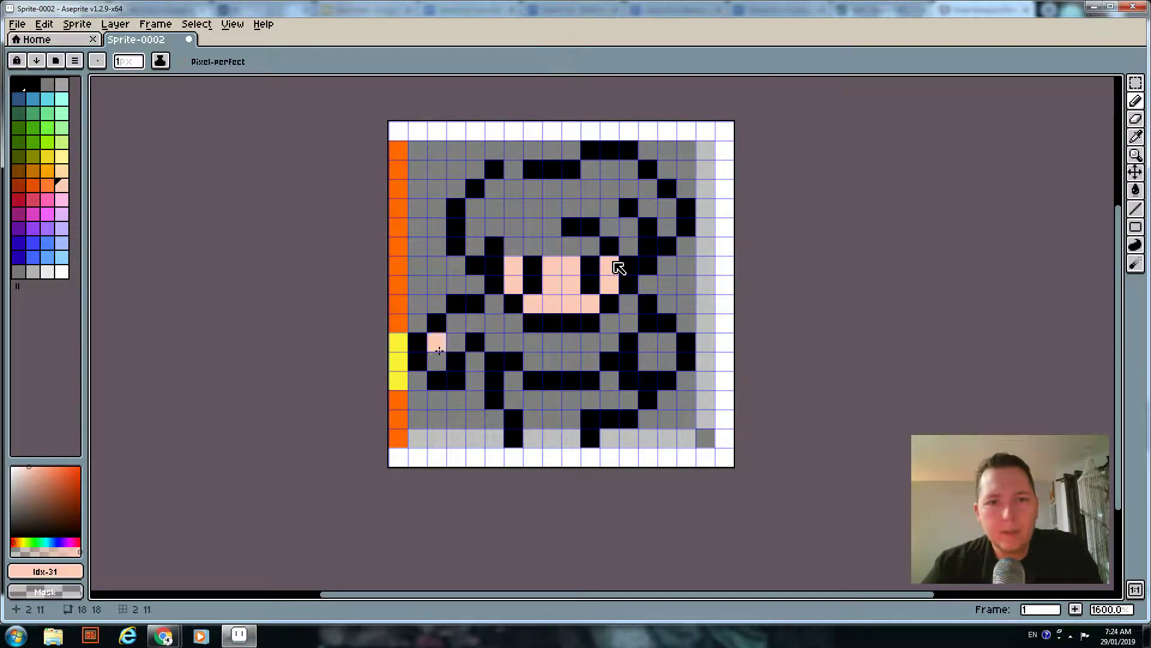
{"action": "mouse_move", "coordinate": [436, 343]}
{"action": "left_mouse_down"}
{"action": "mouse_move", "coordinate": [438, 357]}
{"action": "mouse_move", "coordinate": [475, 323]}
{"action": "left_mouse_up"}
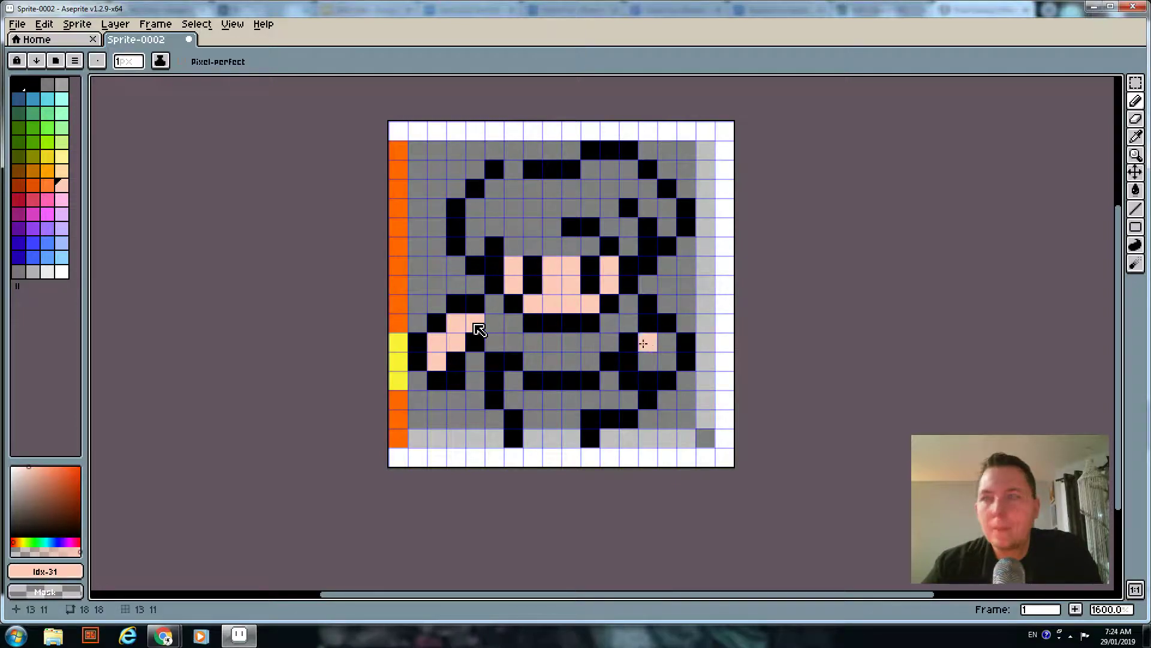
{"action": "left_click_drag", "start_coordinate": [647, 341], "coordinate": [655, 349]}
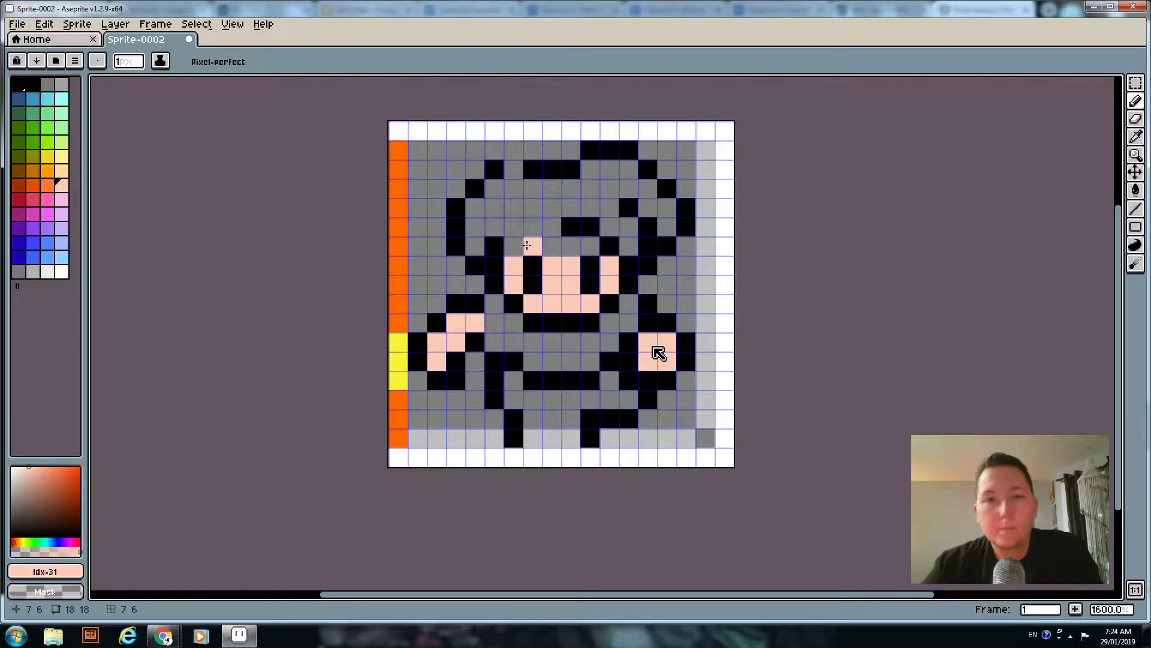
{"action": "mouse_move", "coordinate": [527, 245]}
{"action": "left_mouse_down"}
{"action": "mouse_move", "coordinate": [514, 245]}
{"action": "mouse_move", "coordinate": [536, 229]}
{"action": "mouse_move", "coordinate": [555, 231]}
{"action": "mouse_move", "coordinate": [559, 246]}
{"action": "mouse_move", "coordinate": [591, 246]}
{"action": "left_mouse_up"}
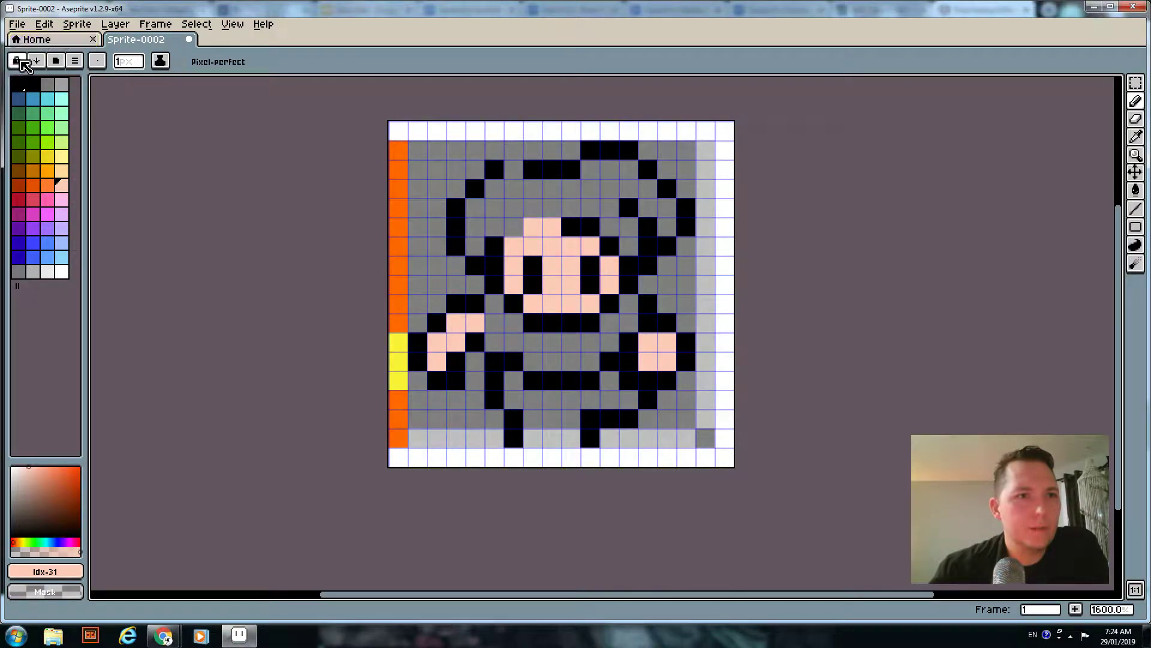
Load the Game Boy Color Type1 palette from the presets
{"action": "left_click", "coordinate": [60, 60]}
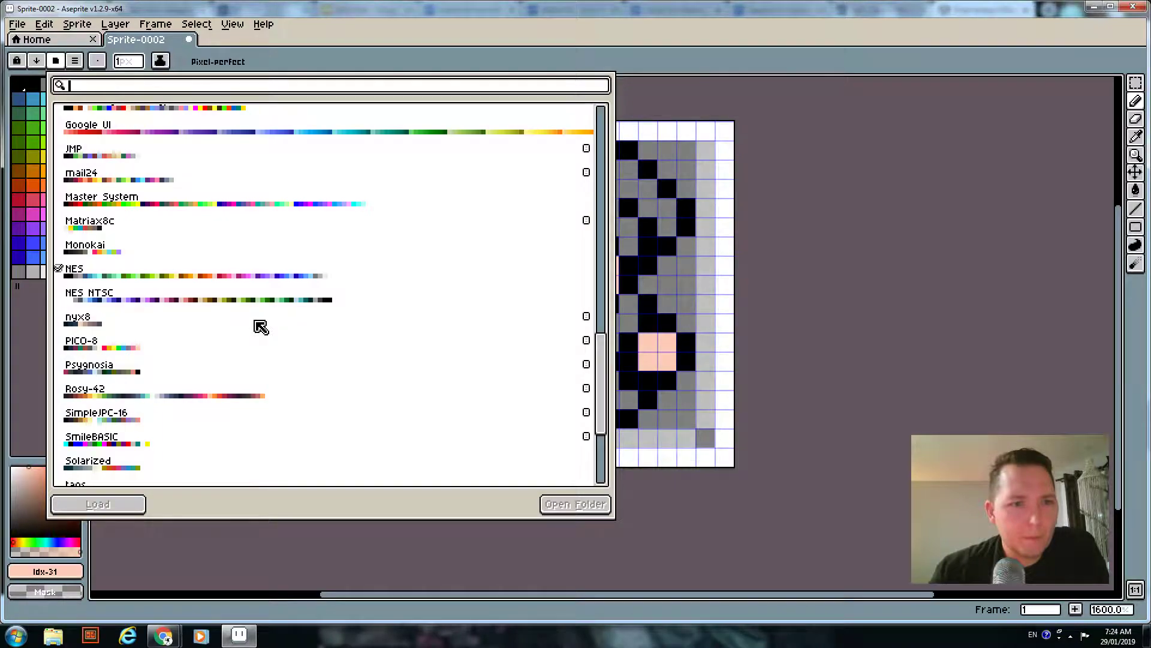
{"action": "scroll", "coordinate": [261, 327], "scroll_direction": "down", "scroll_amount": 1}
{"action": "scroll", "coordinate": [175, 227], "scroll_direction": "up", "scroll_amount": 5}
{"action": "left_click", "coordinate": [175, 227]}
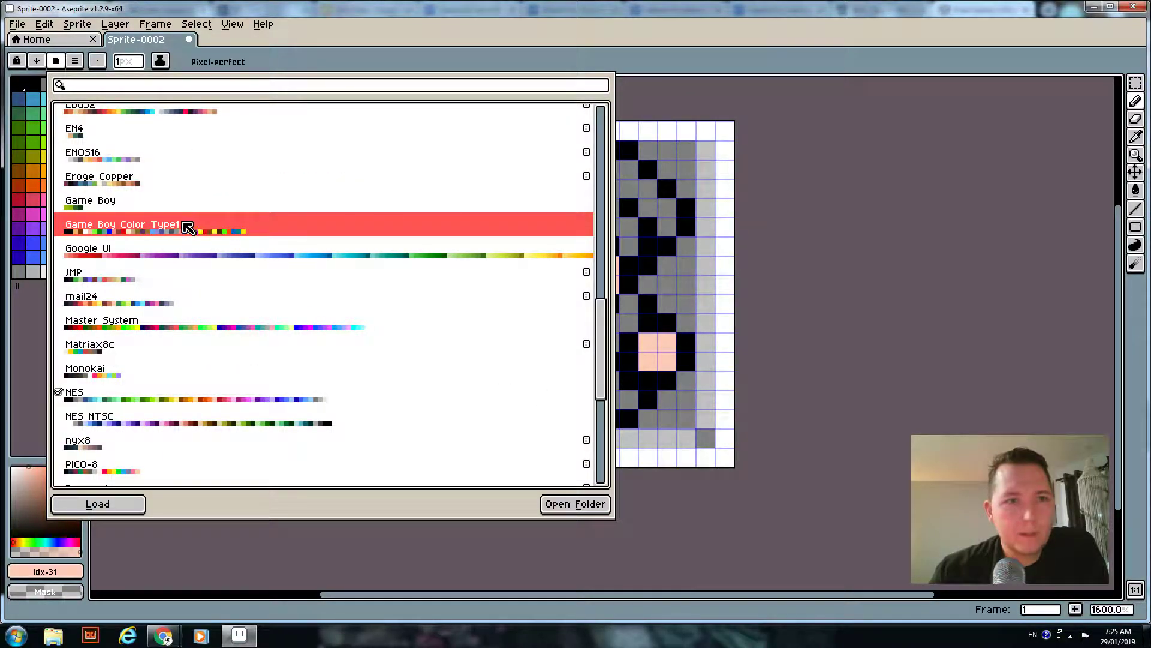
{"action": "left_click", "coordinate": [143, 502]}
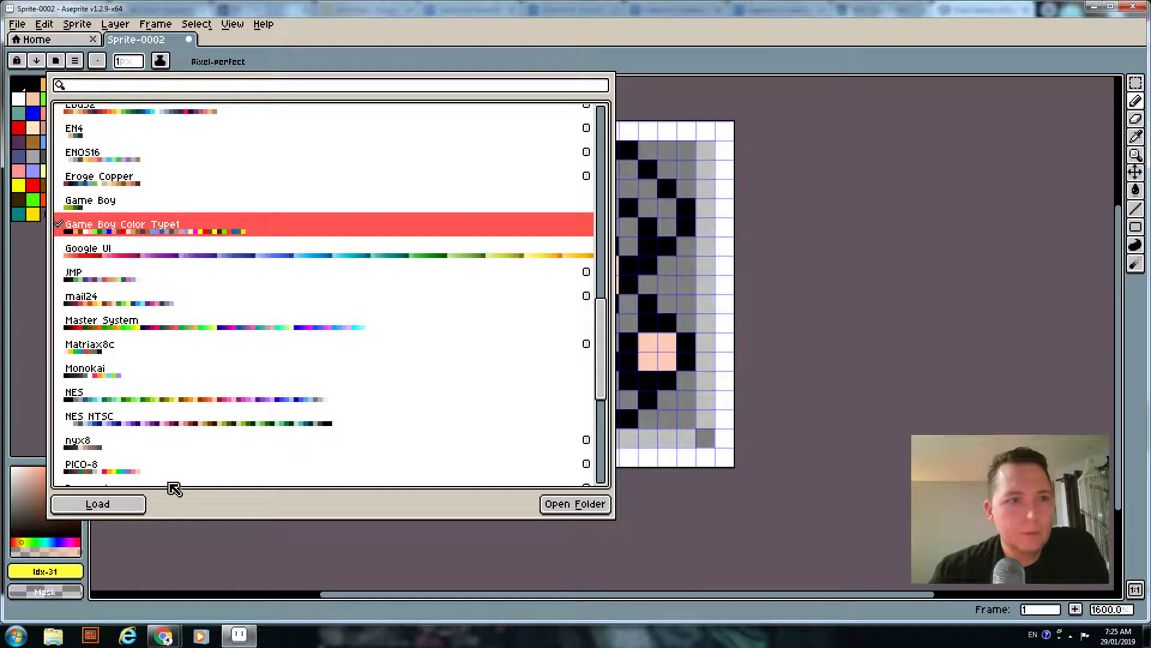
{"action": "left_click", "coordinate": [20, 372]}
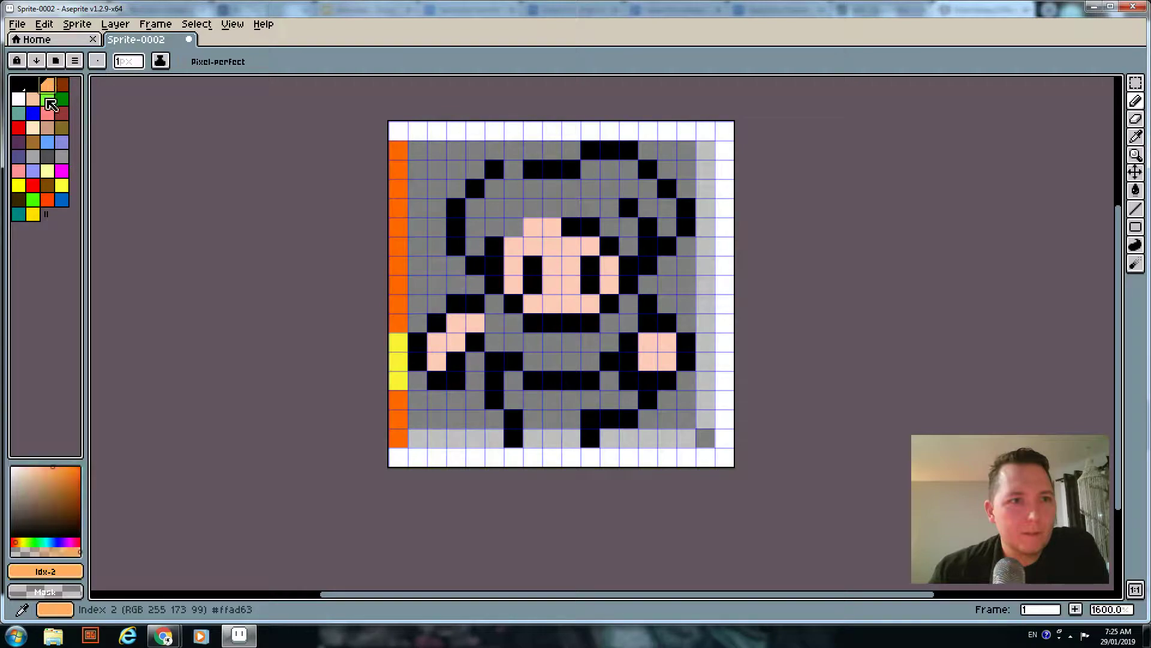
Recolour all the skin on the face, forehead and both arms with the light orange #ffad63
{"action": "left_click", "coordinate": [19, 172]}
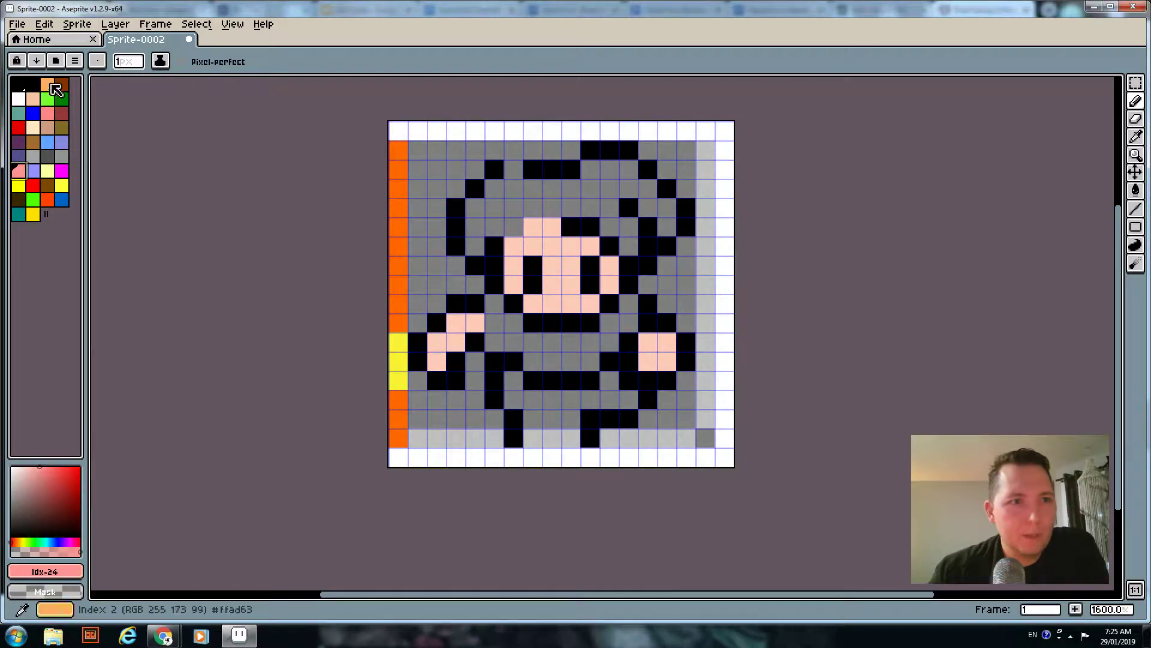
{"action": "left_click", "coordinate": [48, 84]}
{"action": "left_click_drag", "start_coordinate": [456, 324], "coordinate": [475, 324]}
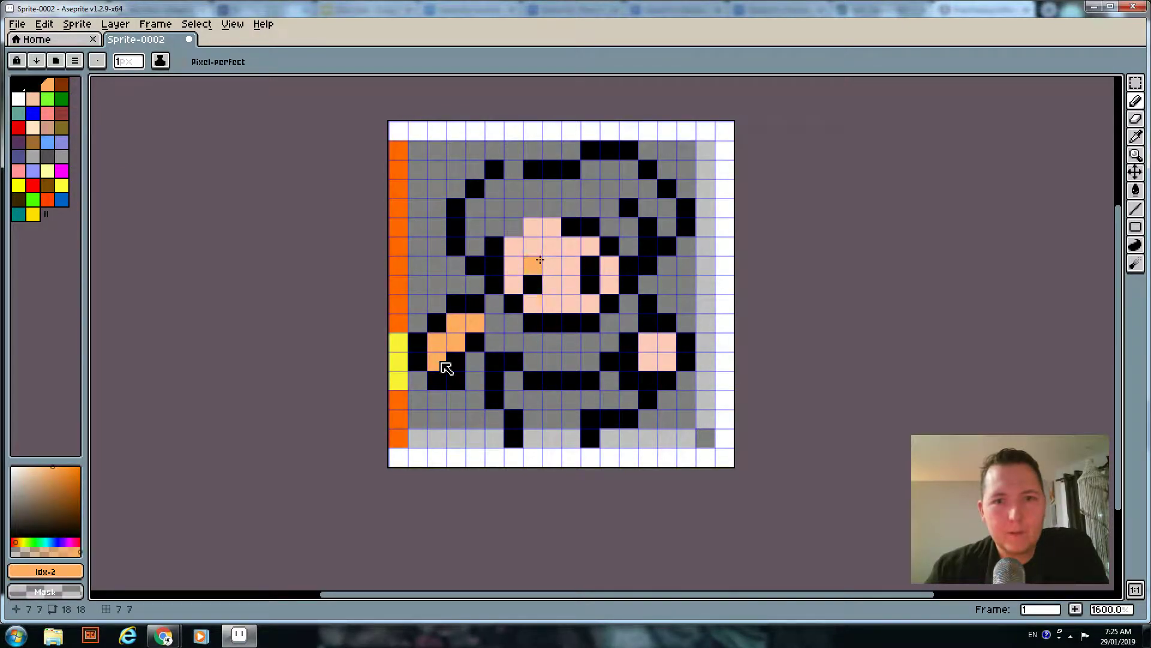
{"action": "mouse_move", "coordinate": [515, 252]}
{"action": "left_mouse_down"}
{"action": "mouse_move", "coordinate": [538, 213]}
{"action": "mouse_move", "coordinate": [536, 249]}
{"action": "mouse_move", "coordinate": [557, 226]}
{"action": "mouse_move", "coordinate": [555, 300]}
{"action": "mouse_move", "coordinate": [539, 304]}
{"action": "mouse_move", "coordinate": [572, 298]}
{"action": "mouse_move", "coordinate": [580, 249]}
{"action": "mouse_move", "coordinate": [580, 268]}
{"action": "mouse_move", "coordinate": [615, 268]}
{"action": "mouse_move", "coordinate": [591, 304]}
{"action": "left_mouse_up"}
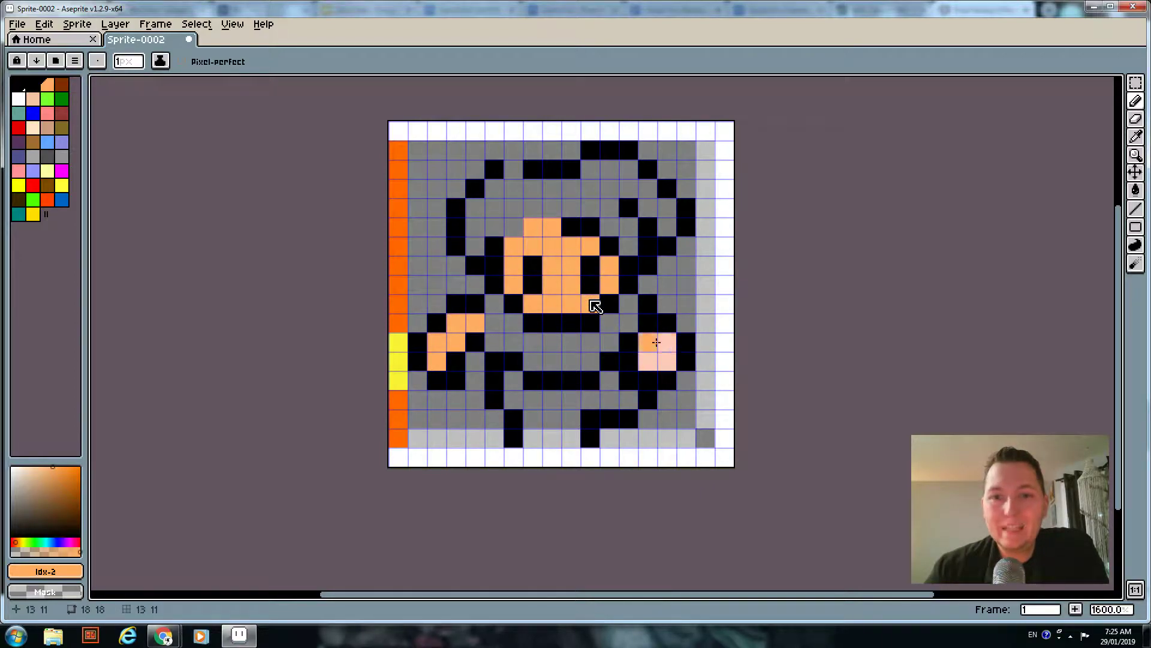
{"action": "mouse_move", "coordinate": [652, 343]}
{"action": "left_mouse_down"}
{"action": "mouse_move", "coordinate": [653, 362]}
{"action": "mouse_move", "coordinate": [673, 342]}
{"action": "left_mouse_up"}
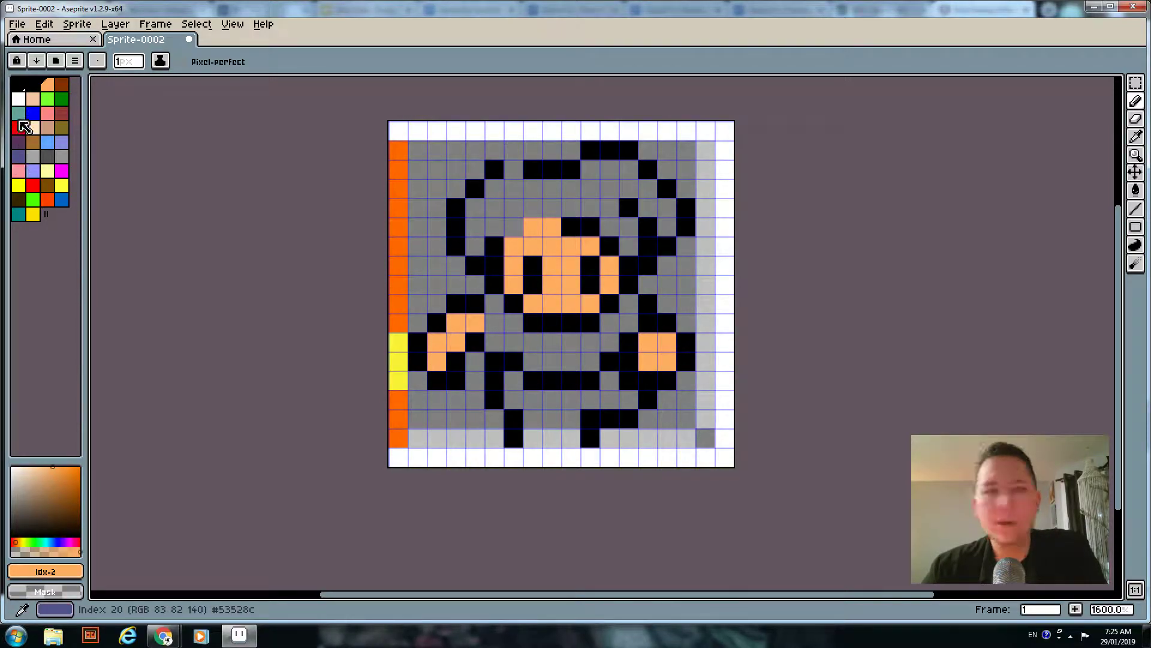
Fill the shirt area between the arms, including the shoulder pixels beside the chin, with white
{"action": "left_click", "coordinate": [19, 98]}
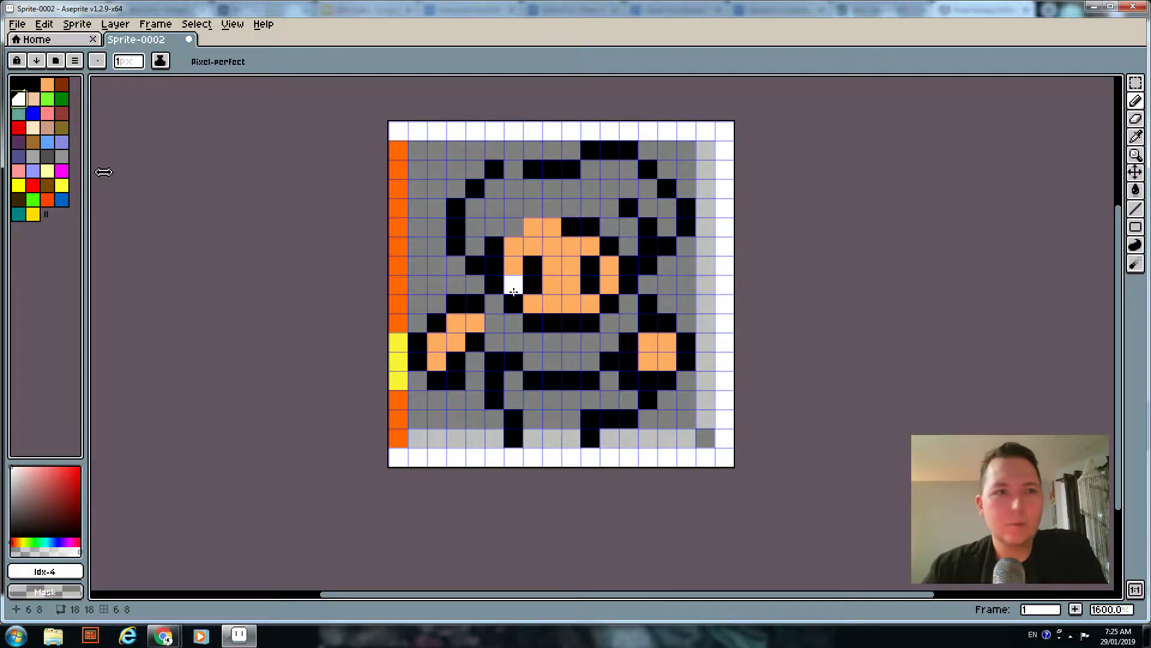
{"action": "left_click", "coordinate": [494, 303]}
{"action": "mouse_move", "coordinate": [495, 341]}
{"action": "left_mouse_down"}
{"action": "mouse_move", "coordinate": [540, 352]}
{"action": "mouse_move", "coordinate": [539, 339]}
{"action": "mouse_move", "coordinate": [524, 343]}
{"action": "mouse_move", "coordinate": [544, 358]}
{"action": "mouse_move", "coordinate": [555, 345]}
{"action": "mouse_move", "coordinate": [589, 346]}
{"action": "mouse_move", "coordinate": [591, 360]}
{"action": "mouse_move", "coordinate": [576, 360]}
{"action": "mouse_move", "coordinate": [628, 303]}
{"action": "left_mouse_up"}
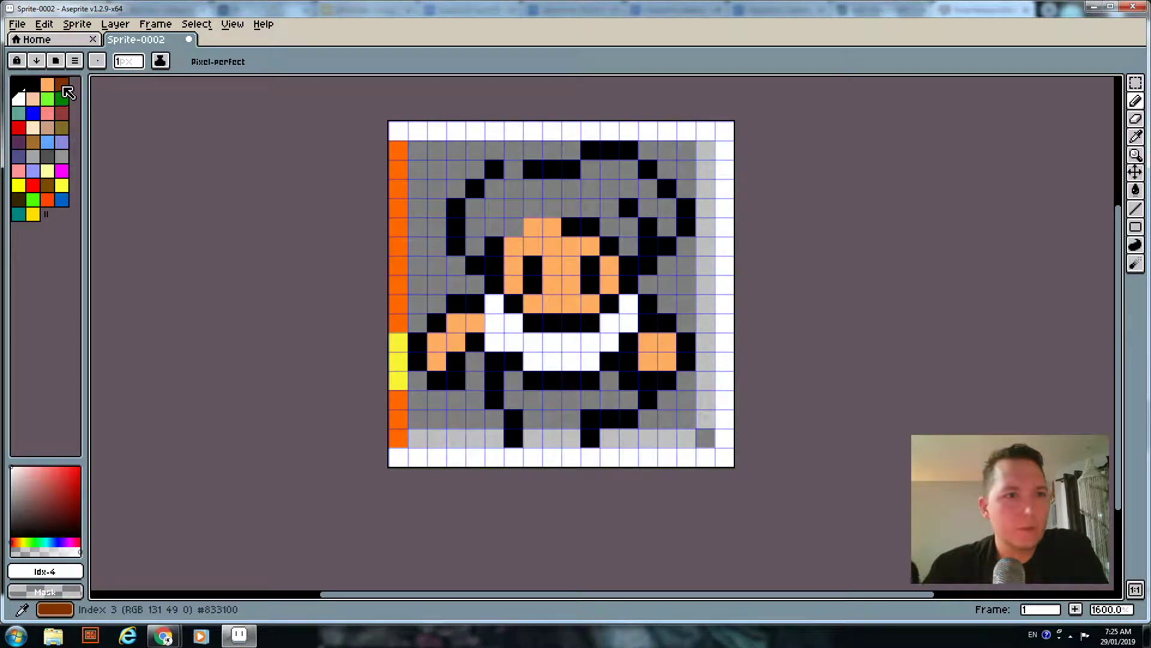
Fill the whole hair area inside the black outline with the dark brown #833100
{"action": "left_click", "coordinate": [62, 84]}
{"action": "mouse_move", "coordinate": [480, 224]}
{"action": "left_mouse_down"}
{"action": "mouse_move", "coordinate": [501, 188]}
{"action": "mouse_move", "coordinate": [498, 223]}
{"action": "mouse_move", "coordinate": [514, 189]}
{"action": "mouse_move", "coordinate": [517, 226]}
{"action": "mouse_move", "coordinate": [550, 195]}
{"action": "mouse_move", "coordinate": [531, 205]}
{"action": "mouse_move", "coordinate": [531, 188]}
{"action": "mouse_move", "coordinate": [537, 208]}
{"action": "mouse_move", "coordinate": [553, 190]}
{"action": "mouse_move", "coordinate": [589, 203]}
{"action": "mouse_move", "coordinate": [597, 173]}
{"action": "left_mouse_up"}
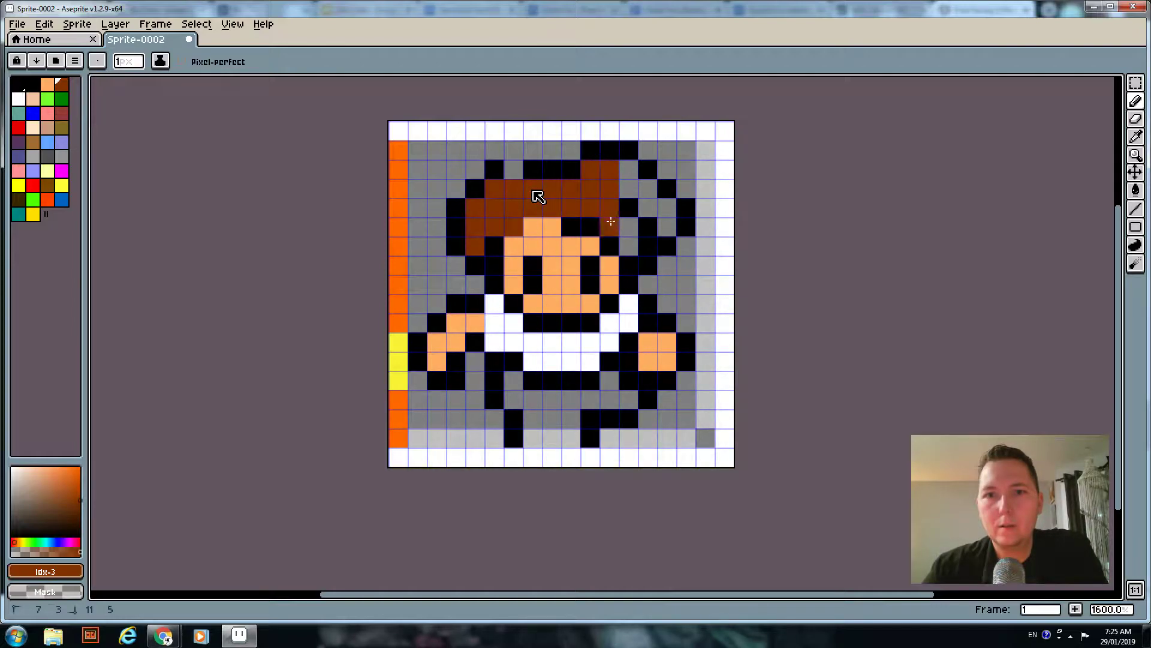
{"action": "left_click_drag", "start_coordinate": [610, 222], "coordinate": [630, 245]}
{"action": "left_click", "coordinate": [630, 171]}
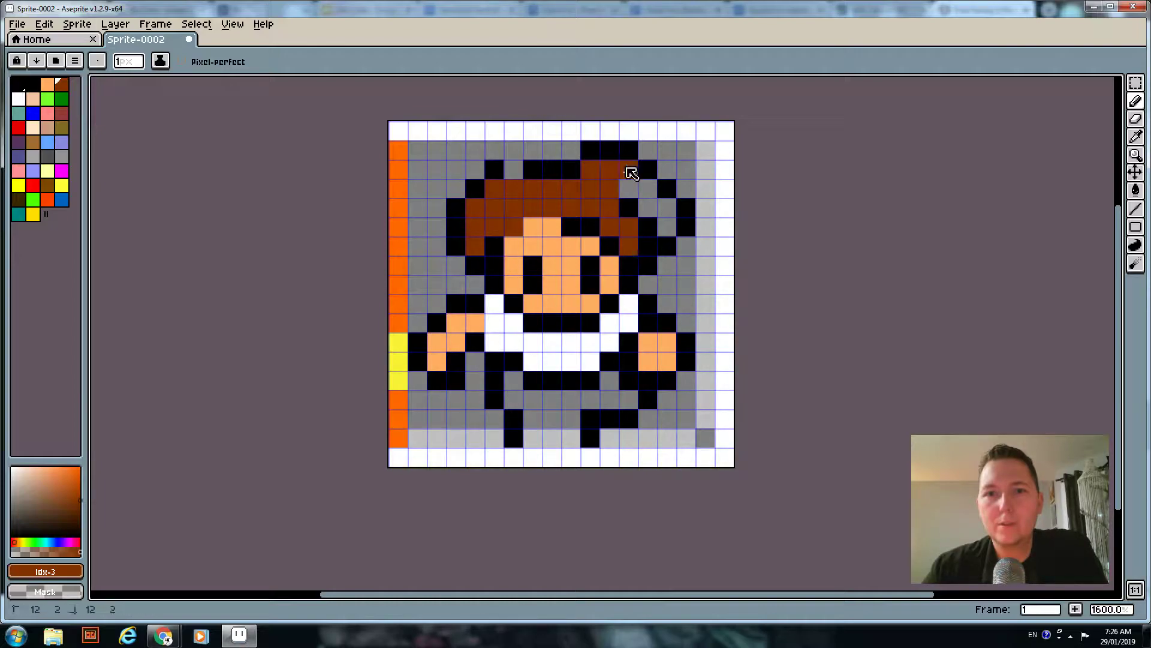
{"action": "left_click", "coordinate": [656, 202]}
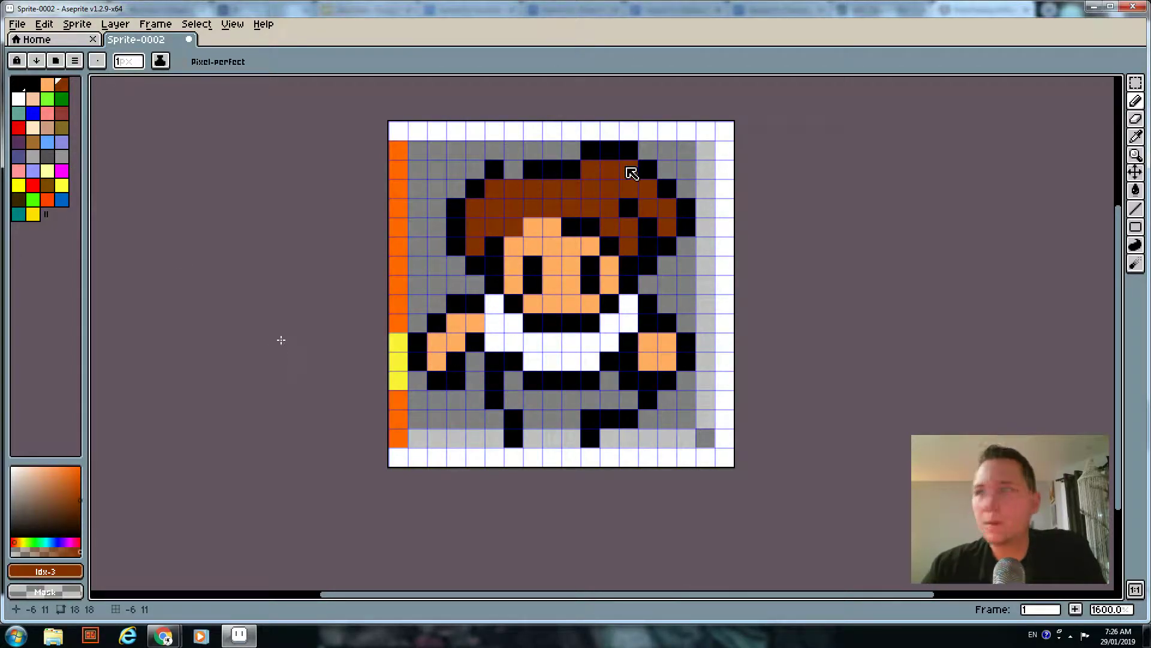
Colour the boots brown with two pixels above three in the guide's lowest row, undoing the stray pixel below
{"action": "left_click", "coordinate": [538, 423]}
{"action": "left_click", "coordinate": [553, 420]}
{"action": "left_click", "coordinate": [533, 438]}
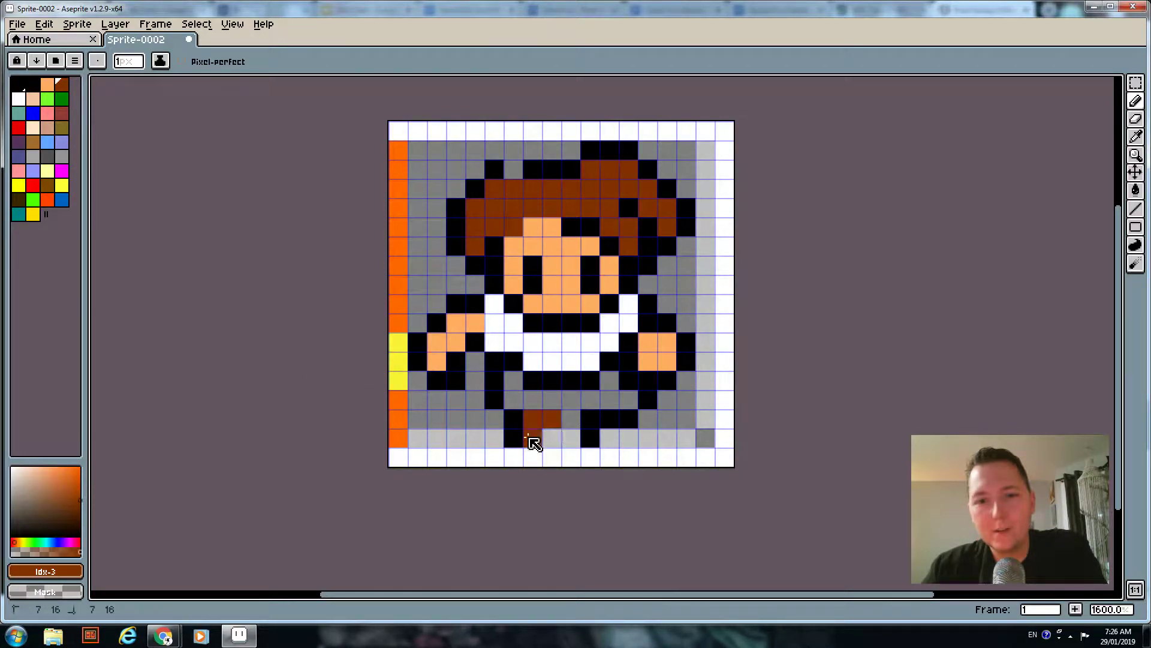
{"action": "left_click", "coordinate": [552, 439]}
{"action": "left_click", "coordinate": [572, 439]}
{"action": "left_click", "coordinate": [533, 457]}
{"action": "key", "text": "ctrl+z"}
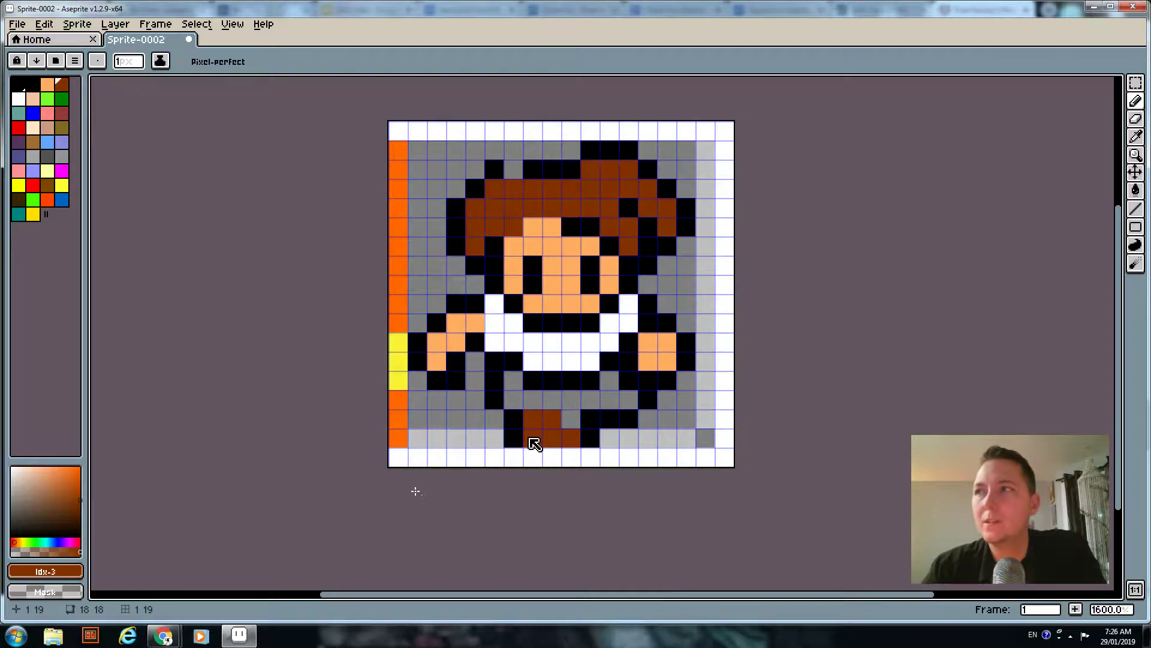
Fill the trousers between the belt line and the boots with the palette's medium blue, keeping the belt black
{"action": "left_click", "coordinate": [62, 200]}
{"action": "left_click", "coordinate": [558, 380]}
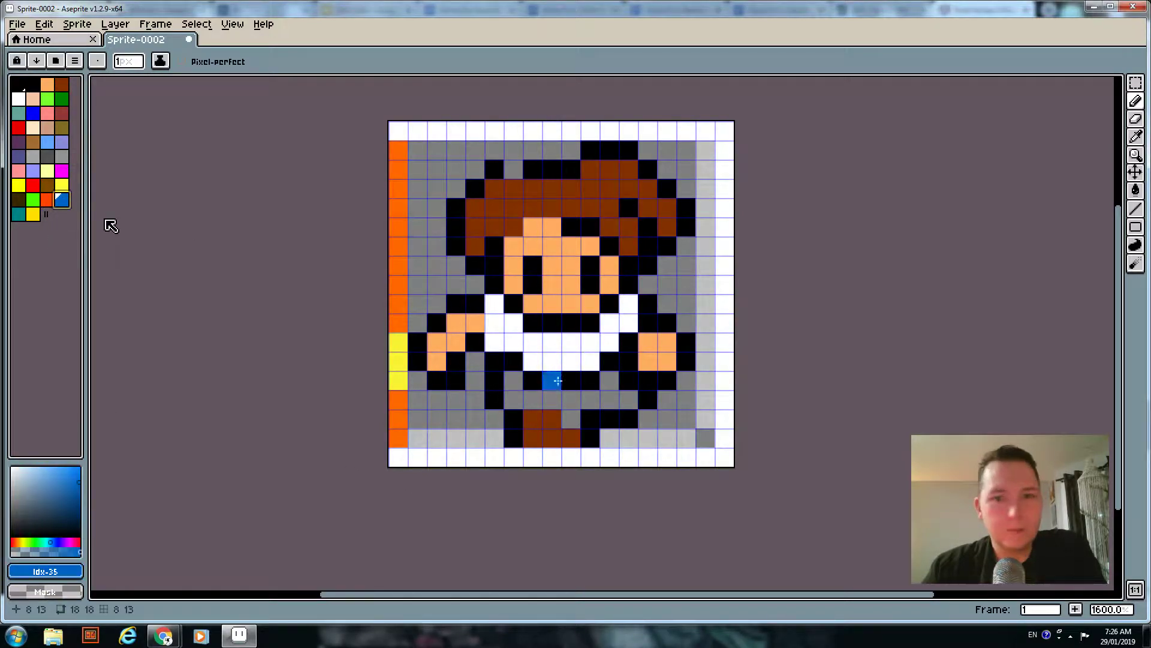
{"action": "key", "text": "ctrl+z"}
{"action": "mouse_move", "coordinate": [514, 381]}
{"action": "left_mouse_down"}
{"action": "mouse_move", "coordinate": [567, 397]}
{"action": "mouse_move", "coordinate": [571, 414]}
{"action": "mouse_move", "coordinate": [574, 400]}
{"action": "mouse_move", "coordinate": [628, 403]}
{"action": "left_mouse_up"}
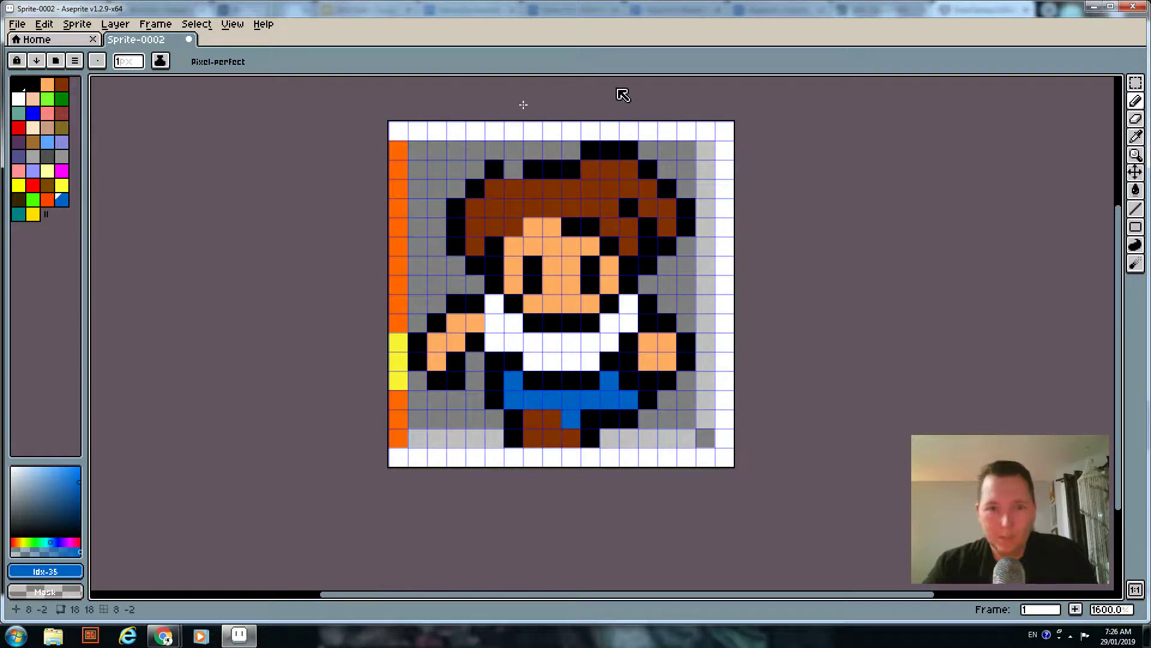
{"action": "left_click", "coordinate": [597, 378]}
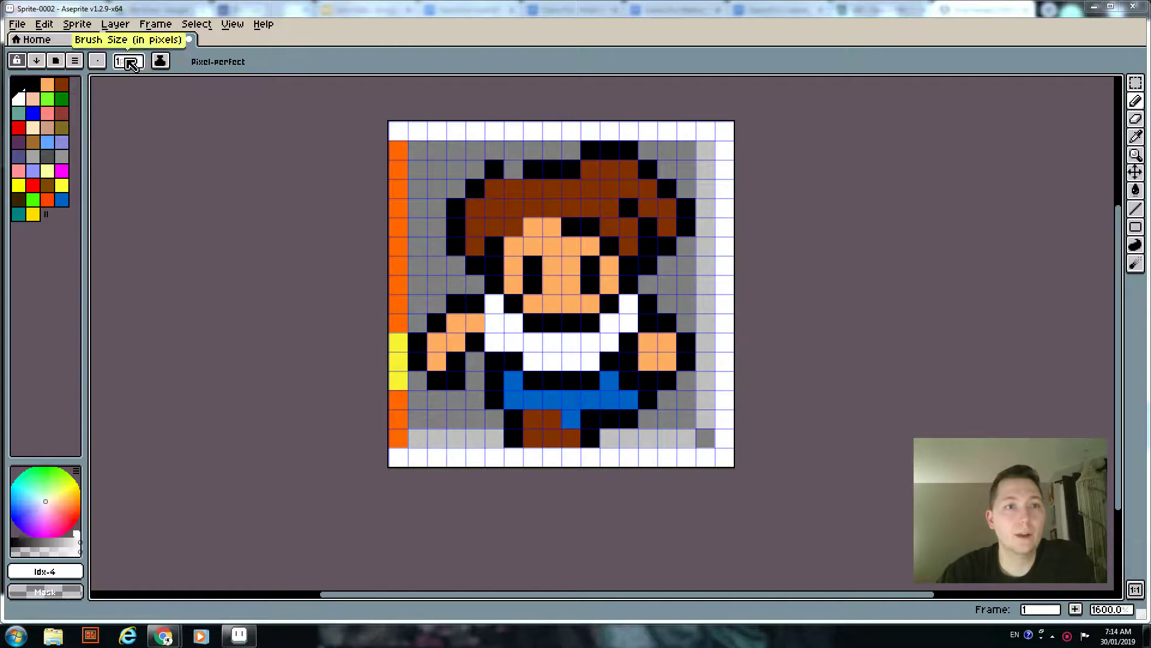
Switch the pencil to Alpha Compositing ink and select black as the colour with an opacity of 168
{"action": "left_click", "coordinate": [160, 61]}
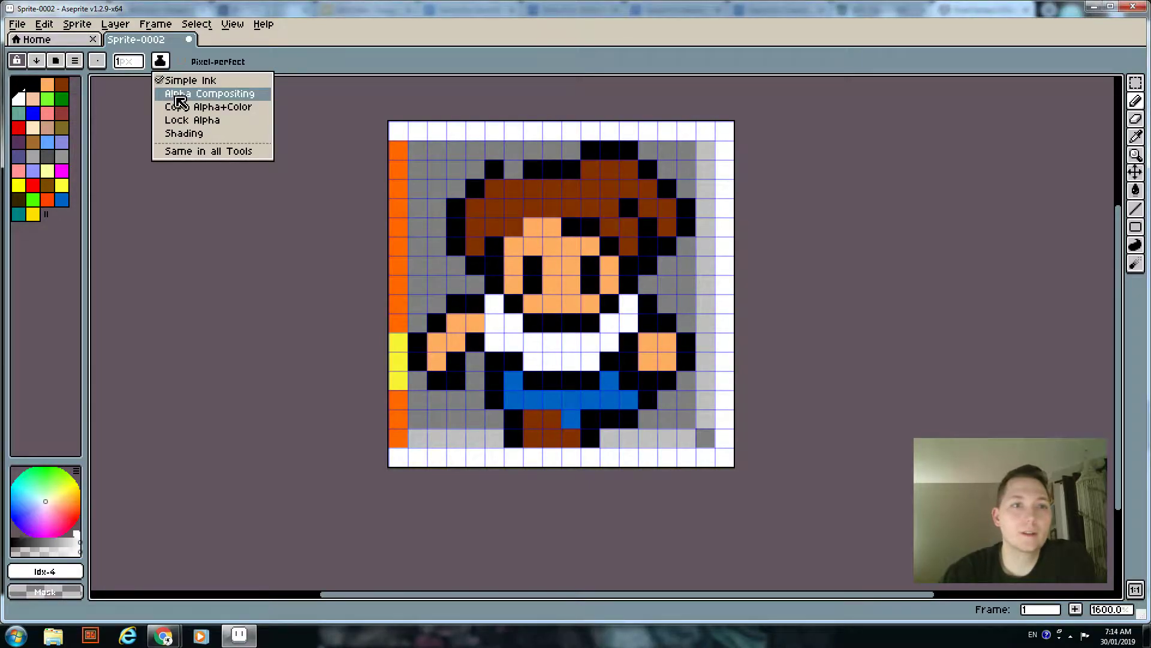
{"action": "left_click", "coordinate": [225, 95]}
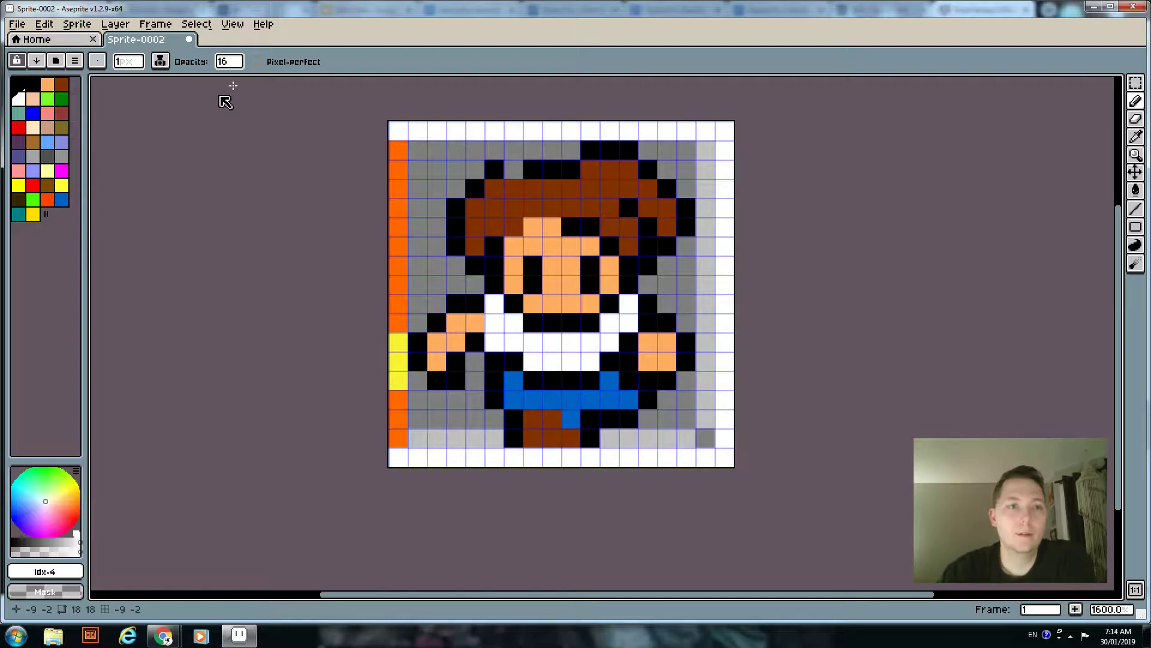
{"action": "left_click", "coordinate": [239, 62]}
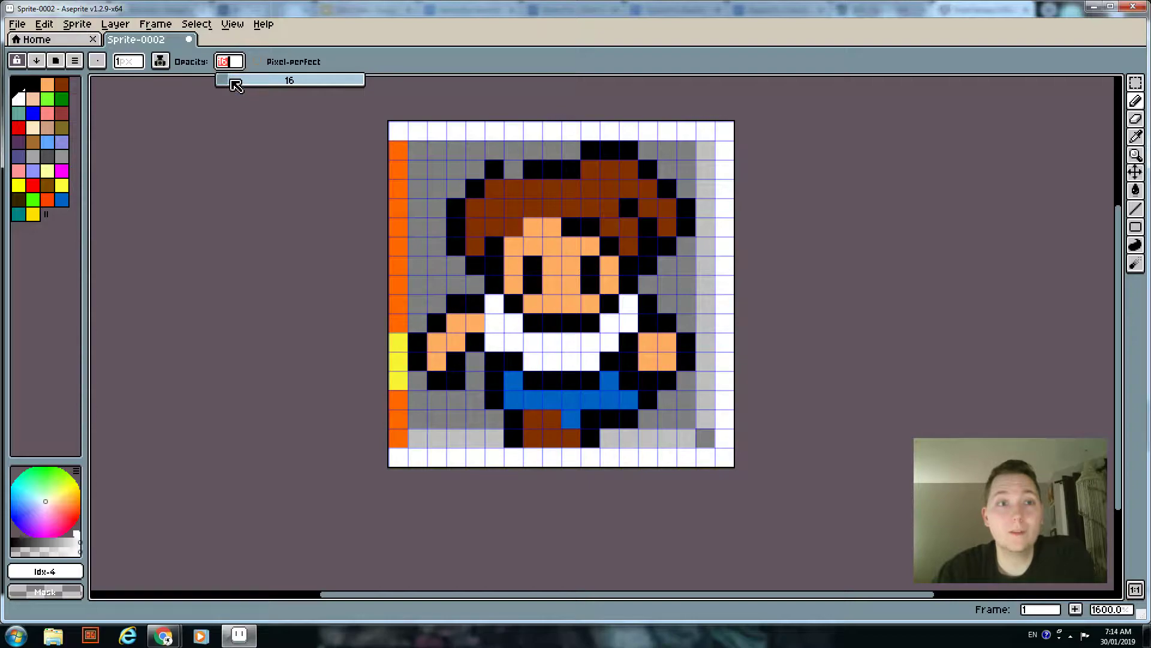
{"action": "left_click_drag", "start_coordinate": [237, 86], "coordinate": [251, 85]}
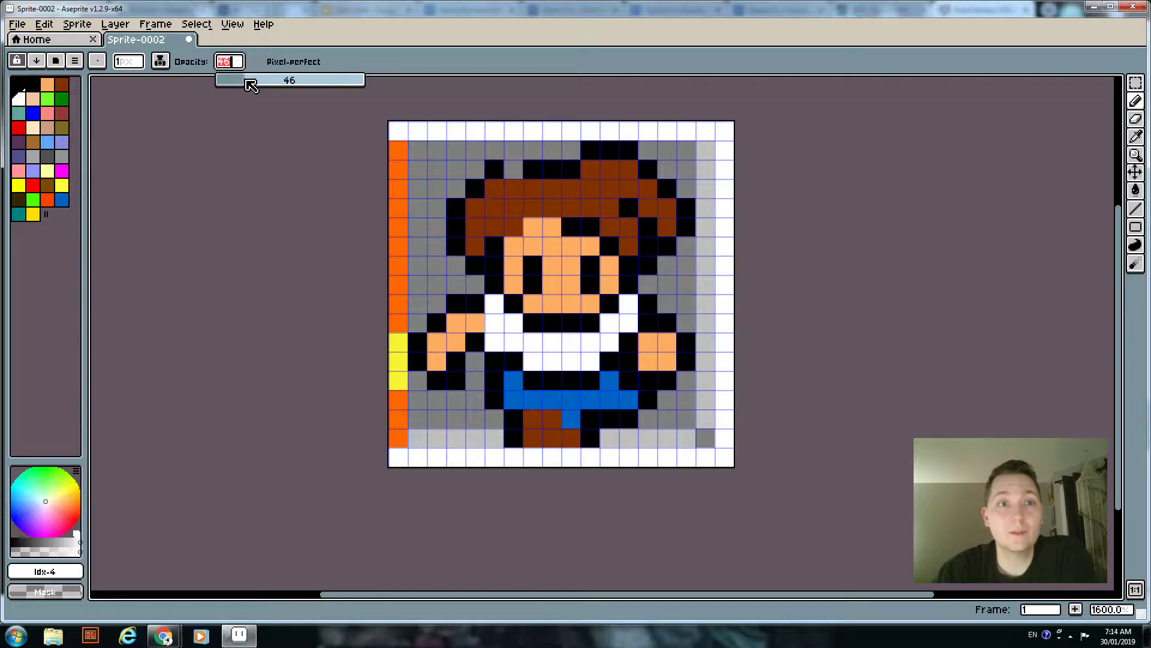
{"action": "left_click", "coordinate": [22, 88]}
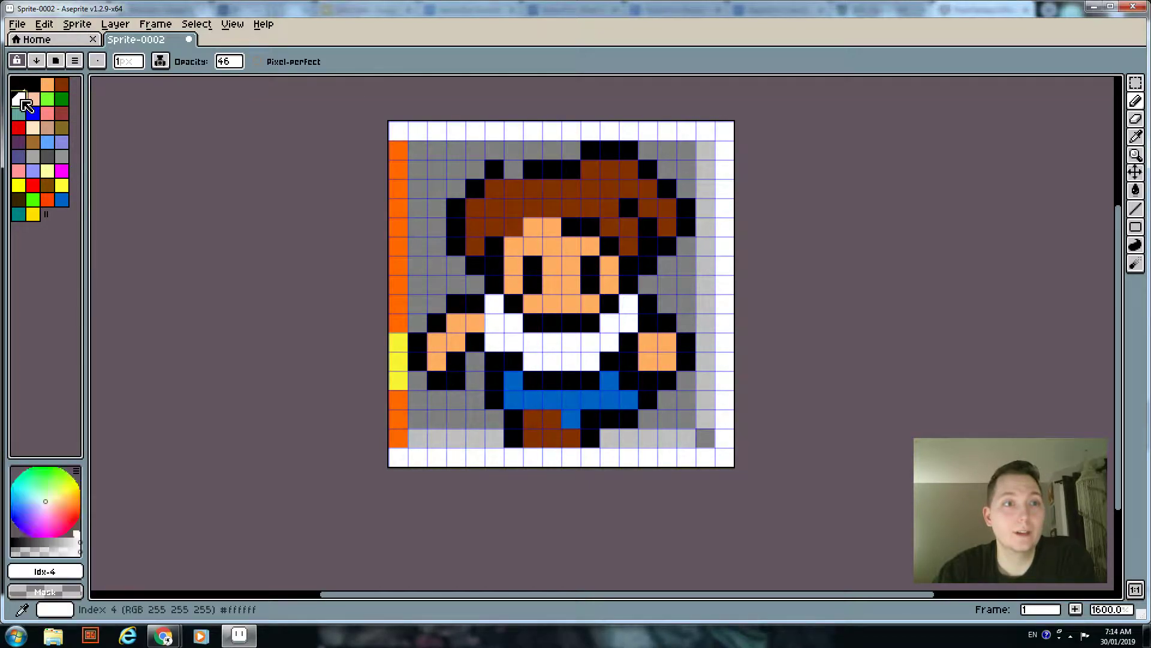
{"action": "left_click", "coordinate": [235, 62]}
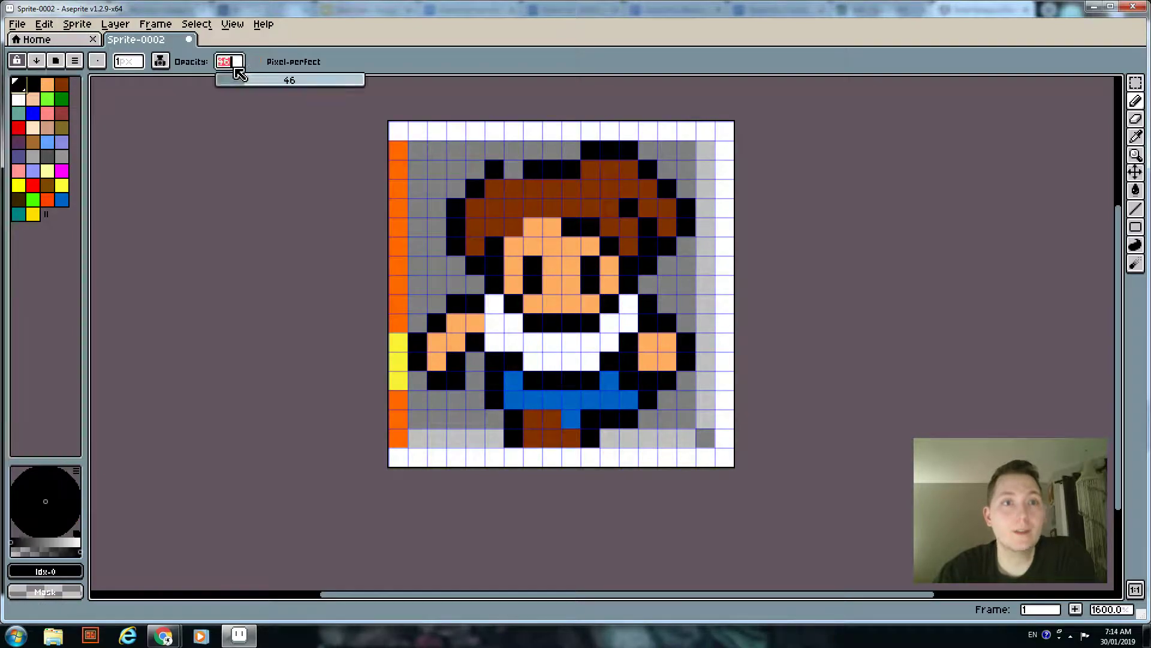
{"action": "left_click_drag", "start_coordinate": [247, 84], "coordinate": [320, 88]}
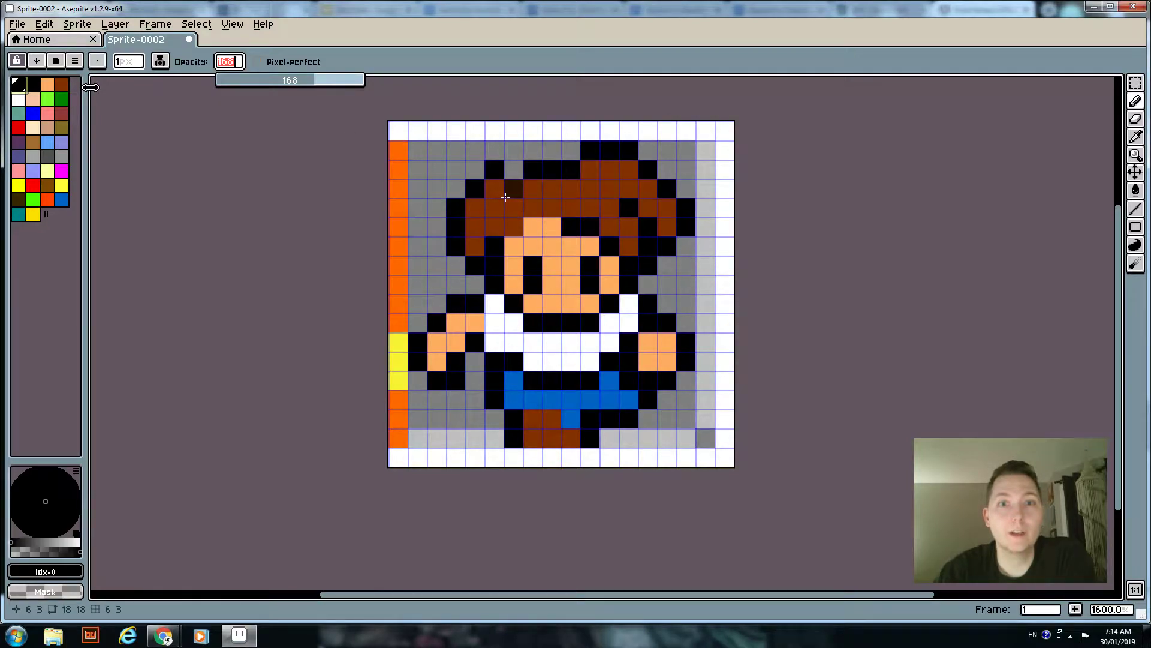
{"action": "left_click", "coordinate": [18, 99]}
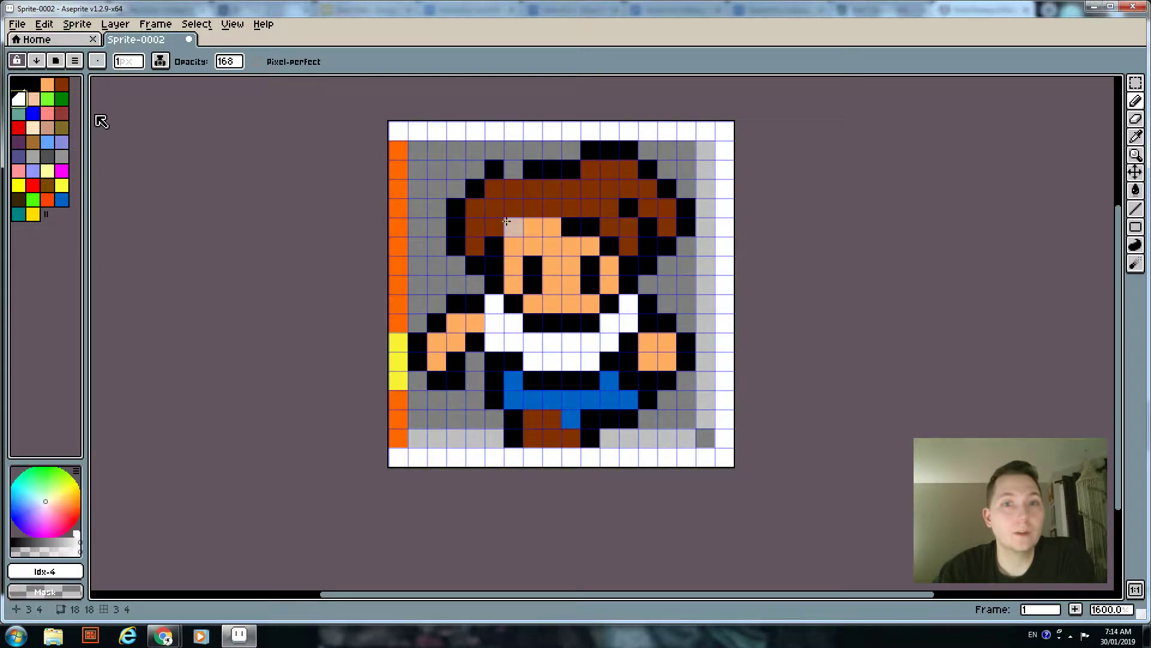
{"action": "left_click", "coordinate": [161, 62]}
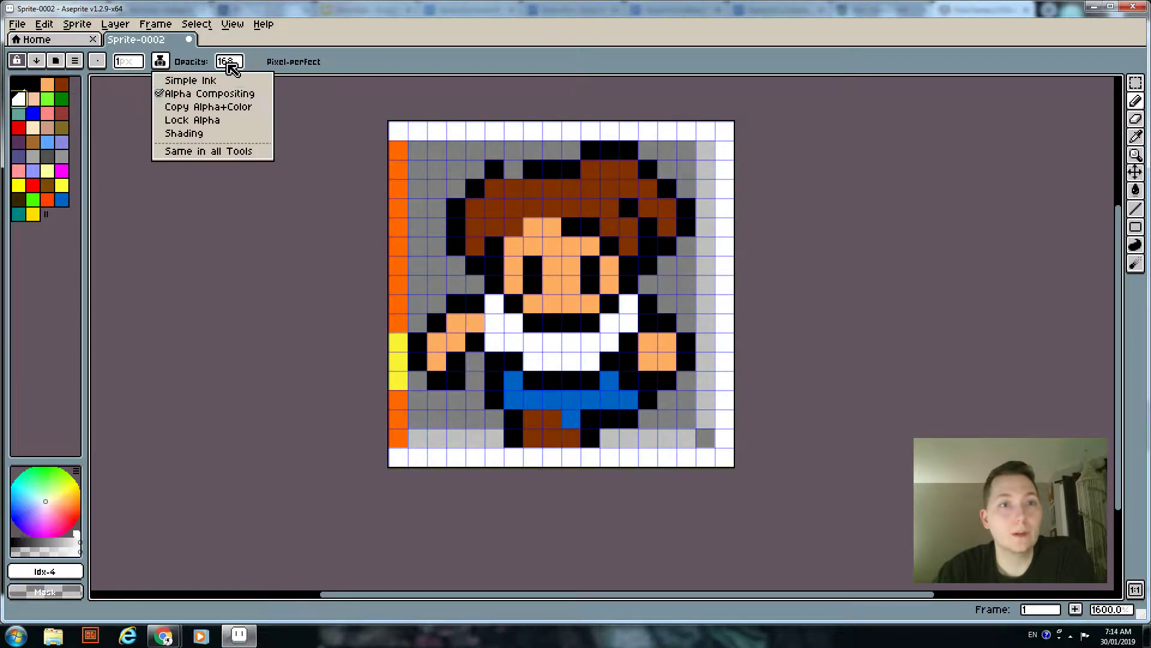
{"action": "left_click", "coordinate": [22, 87]}
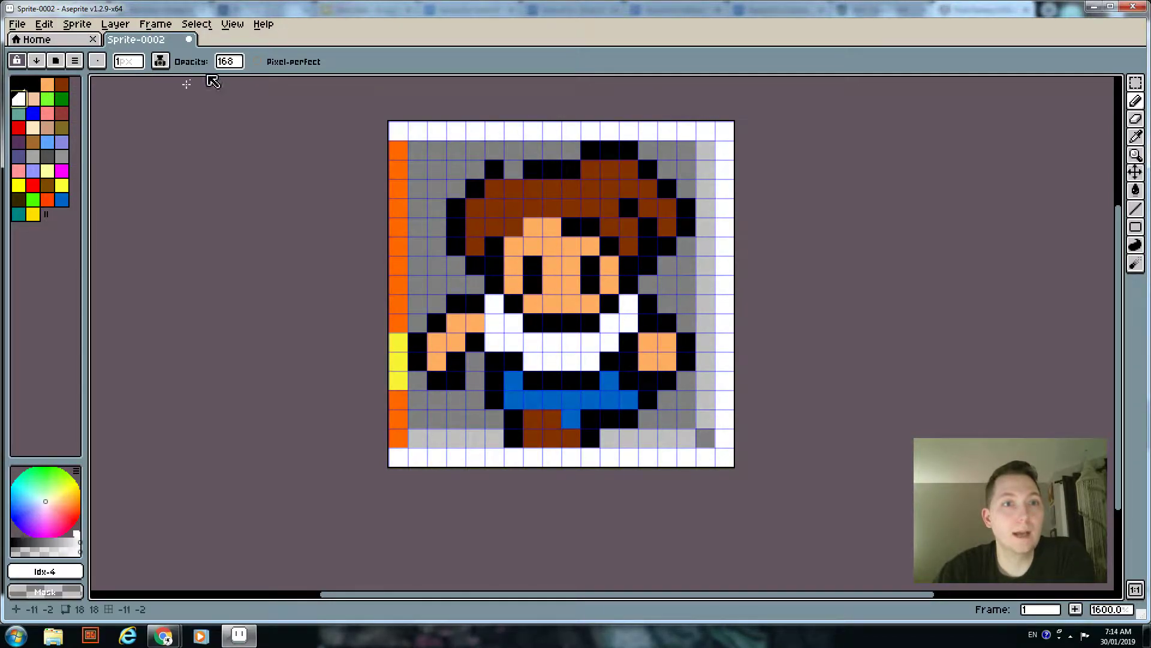
{"action": "left_click", "coordinate": [19, 85]}
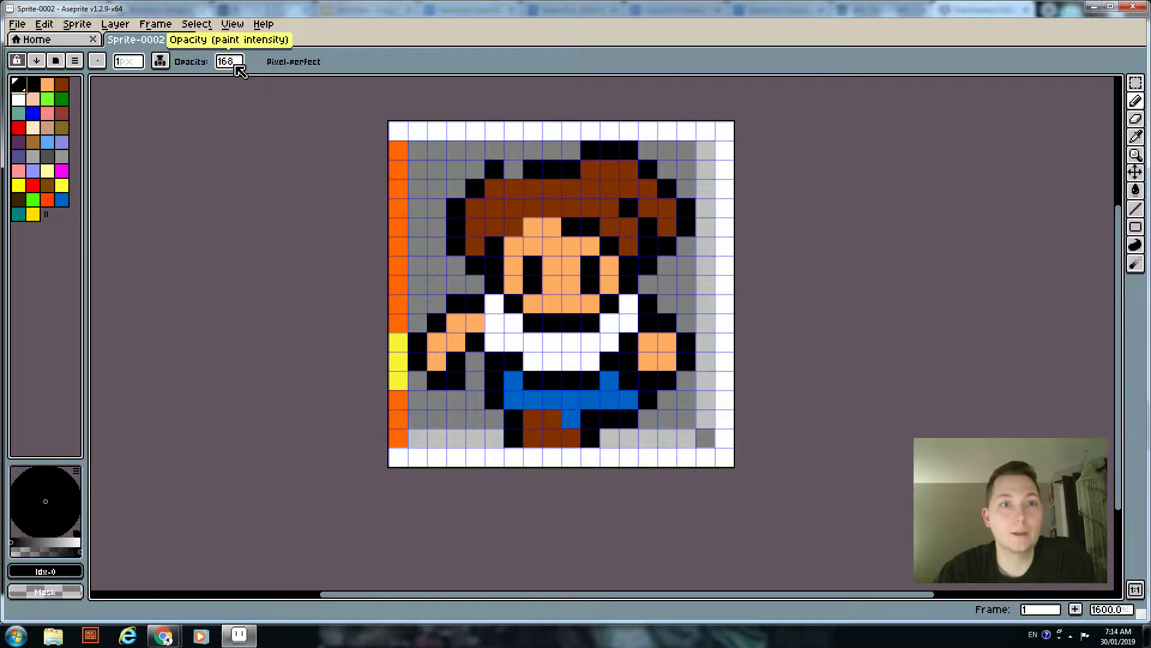
Lower the black pencil's opacity to 61 and shade the lower row of hair above the forehead and the strand beside the face
{"action": "mouse_move", "coordinate": [240, 71]}
{"action": "left_mouse_down"}
{"action": "mouse_move", "coordinate": [374, 88]}
{"action": "mouse_move", "coordinate": [301, 83]}
{"action": "left_mouse_up"}
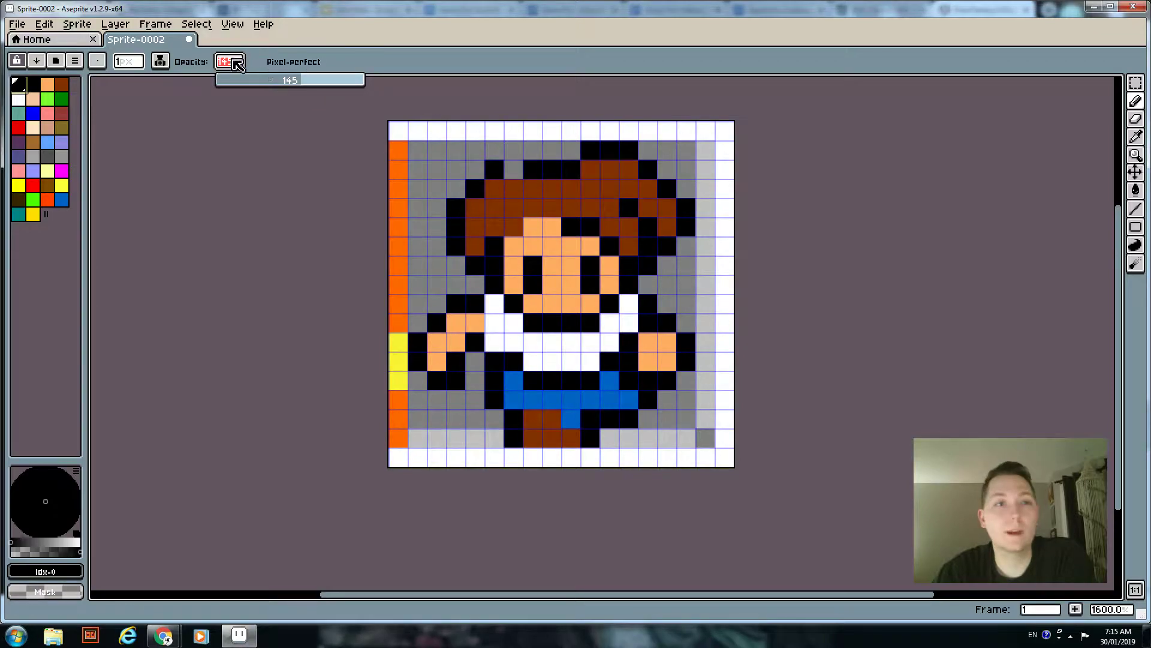
{"action": "left_click_drag", "start_coordinate": [298, 87], "coordinate": [275, 88]}
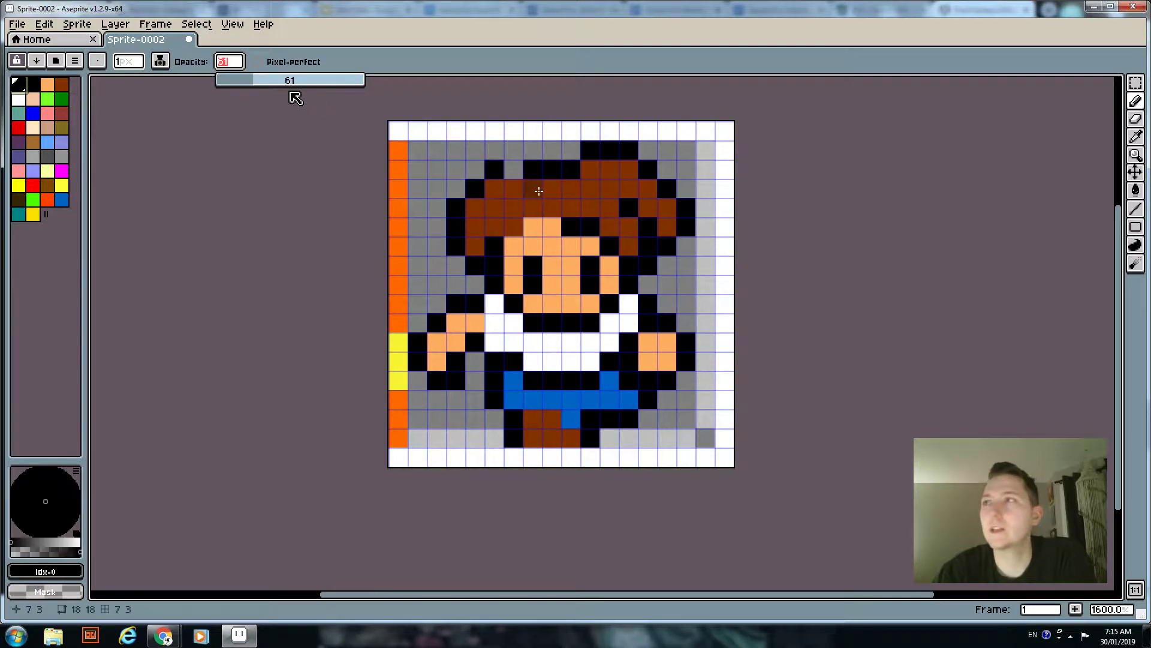
{"action": "mouse_move", "coordinate": [534, 208]}
{"action": "left_mouse_down"}
{"action": "mouse_move", "coordinate": [602, 211]}
{"action": "mouse_move", "coordinate": [627, 247]}
{"action": "left_mouse_up"}
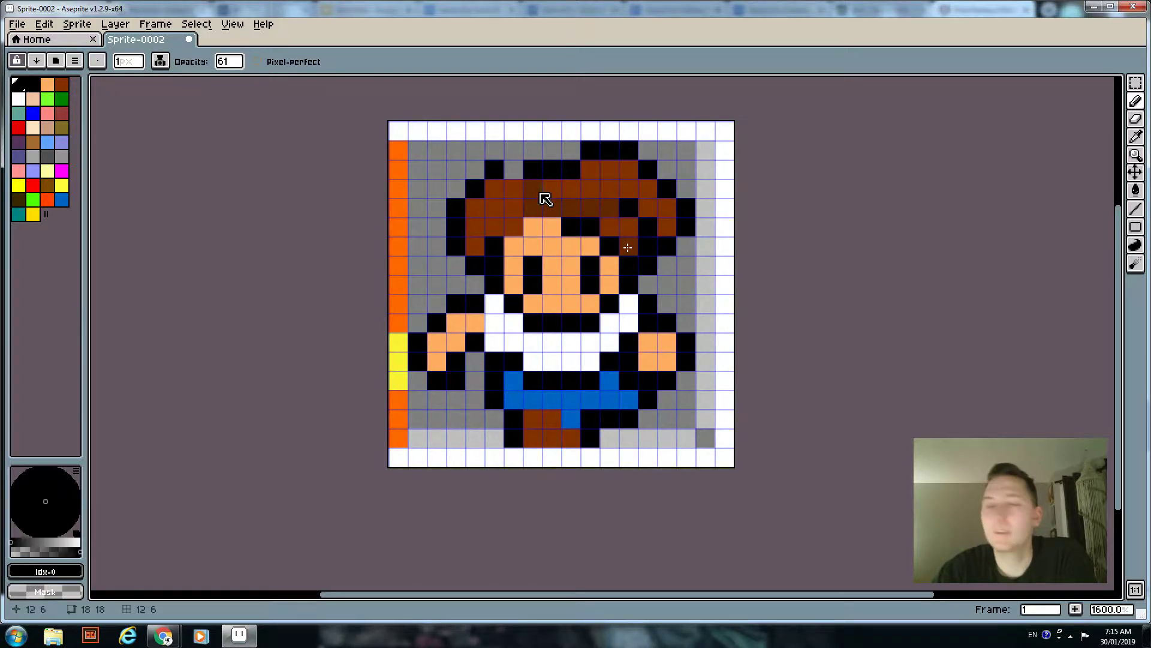
Set the opacity to 96 and deepen the shading along the fringe and outer hair edges, undoing the extra-dark pixel near the parting
{"action": "left_click", "coordinate": [234, 62]}
{"action": "type", "text": "96"}
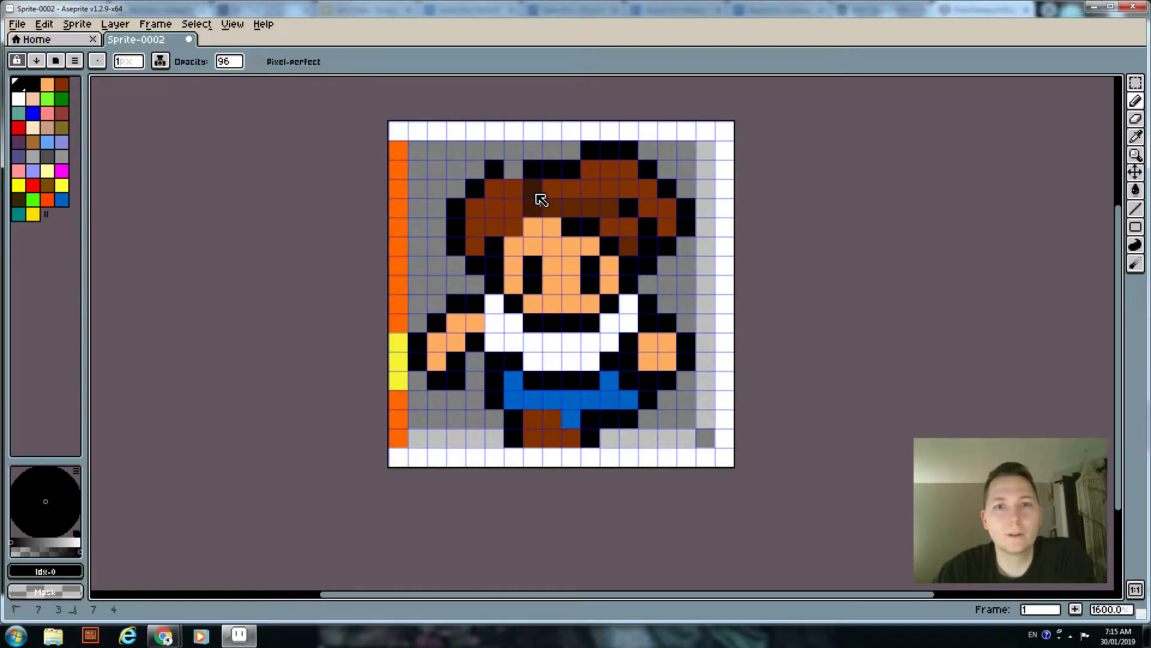
{"action": "mouse_move", "coordinate": [570, 206]}
{"action": "left_mouse_down"}
{"action": "mouse_move", "coordinate": [605, 209]}
{"action": "mouse_move", "coordinate": [635, 246]}
{"action": "left_mouse_up"}
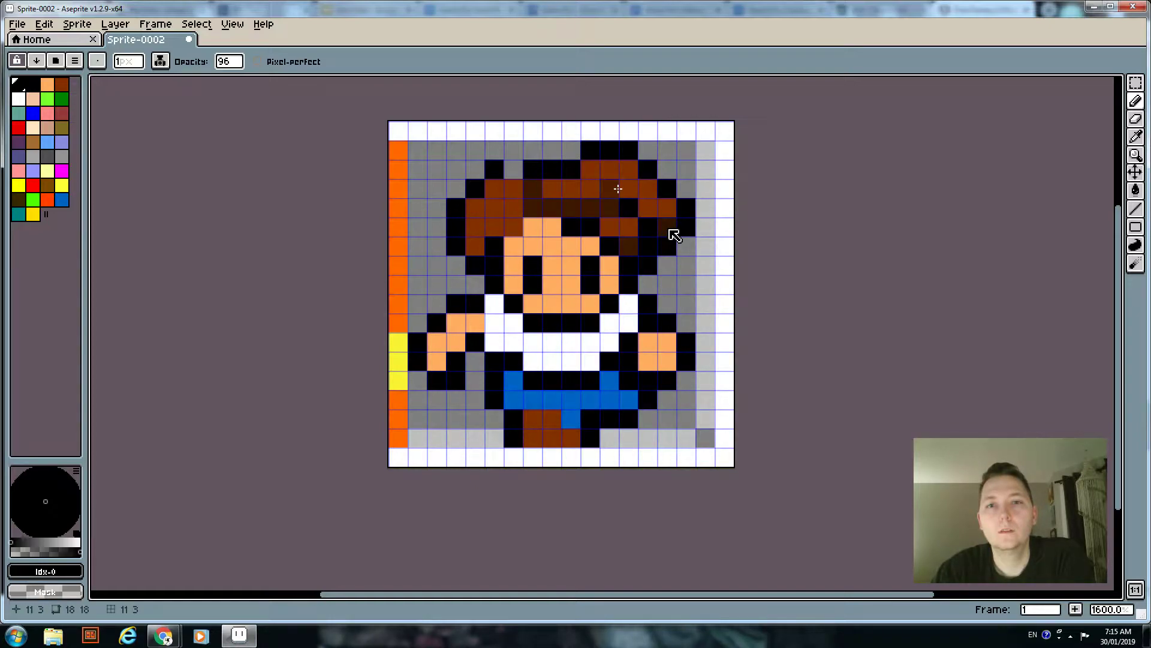
{"action": "left_click", "coordinate": [611, 192]}
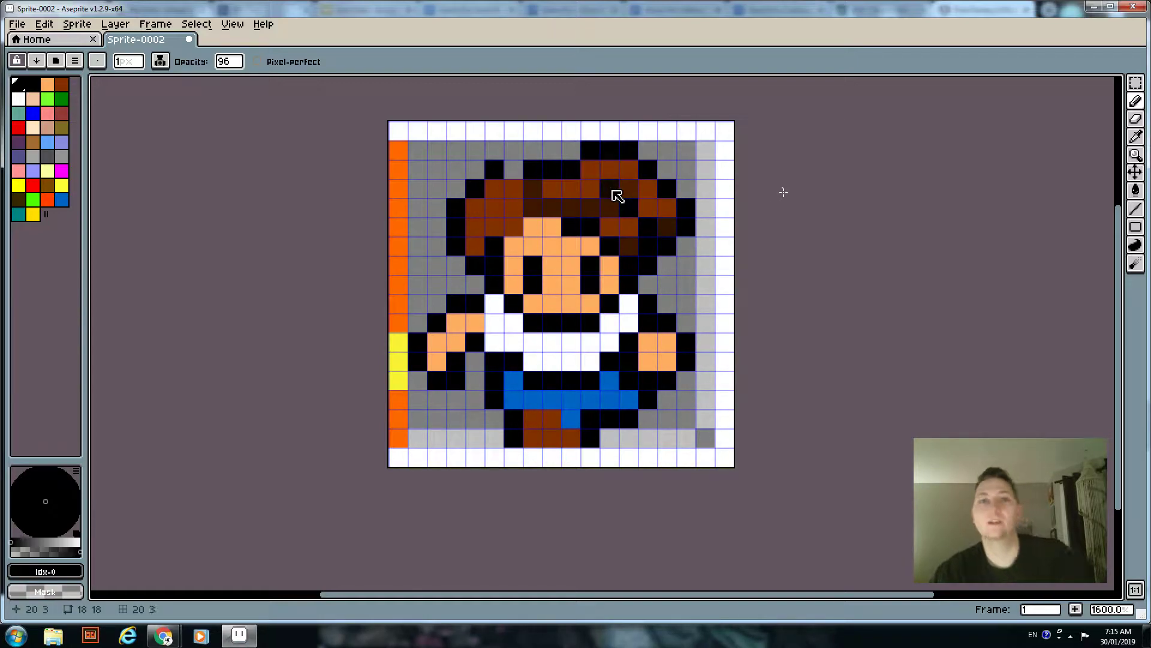
{"action": "key", "text": "ctrl+z"}
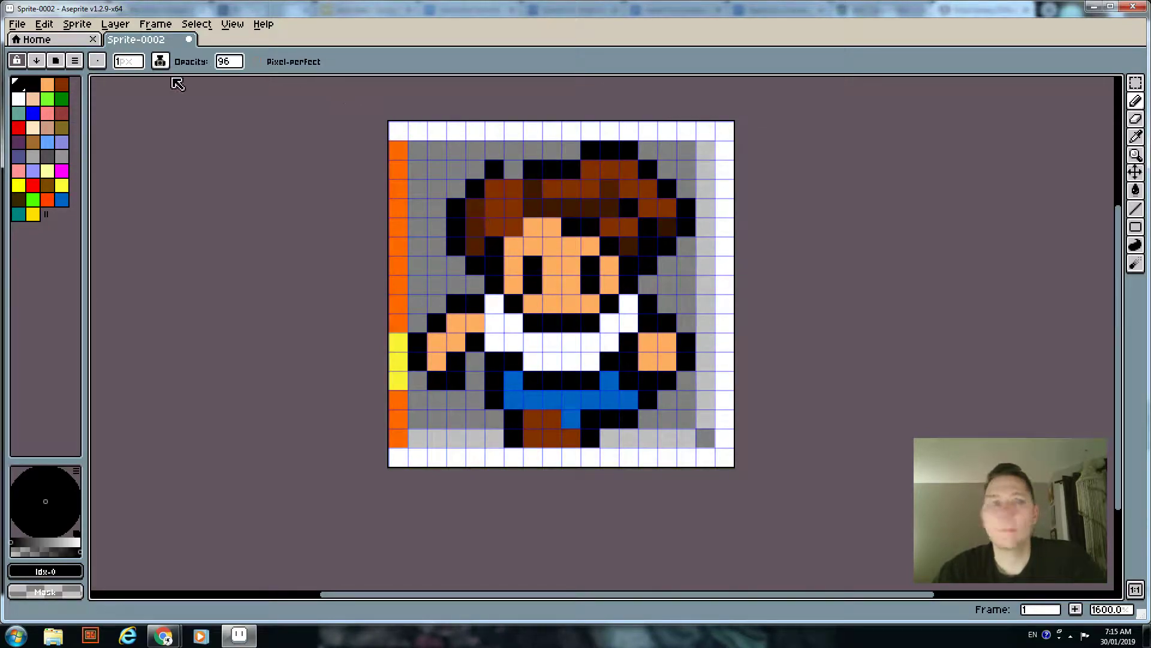
Add highlight pixels to both sides of the hair using white at 59 opacity
{"action": "left_click", "coordinate": [18, 99]}
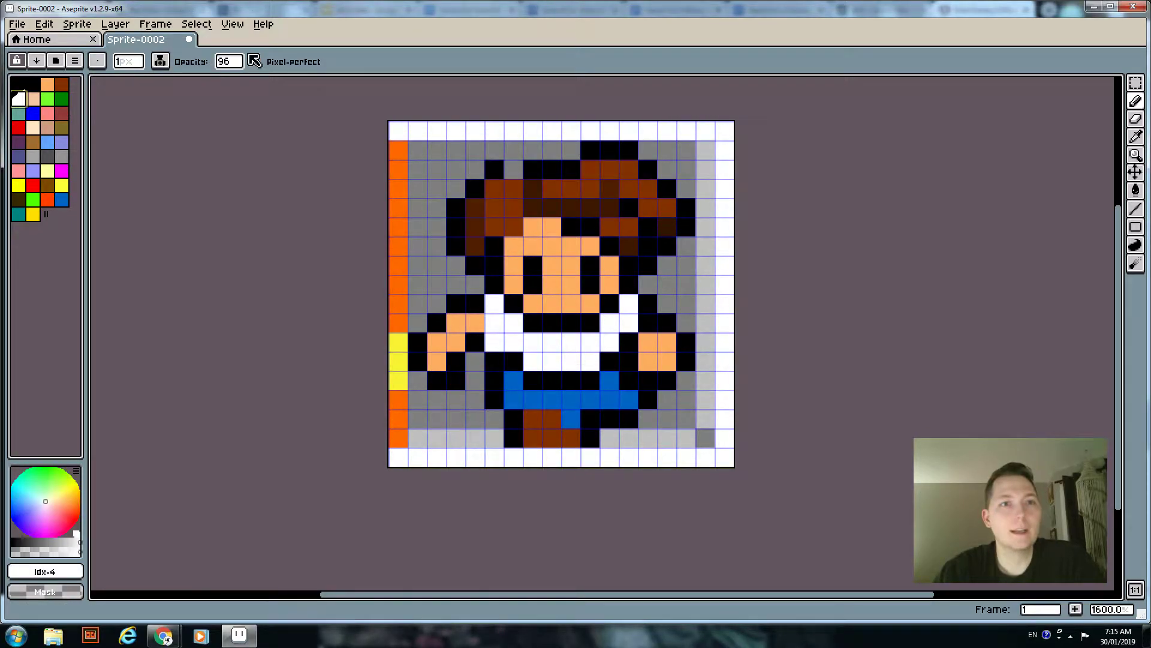
{"action": "left_click", "coordinate": [240, 62]}
{"action": "mouse_move", "coordinate": [246, 69]}
{"action": "left_mouse_down"}
{"action": "mouse_move", "coordinate": [283, 80]}
{"action": "mouse_move", "coordinate": [255, 87]}
{"action": "left_mouse_up"}
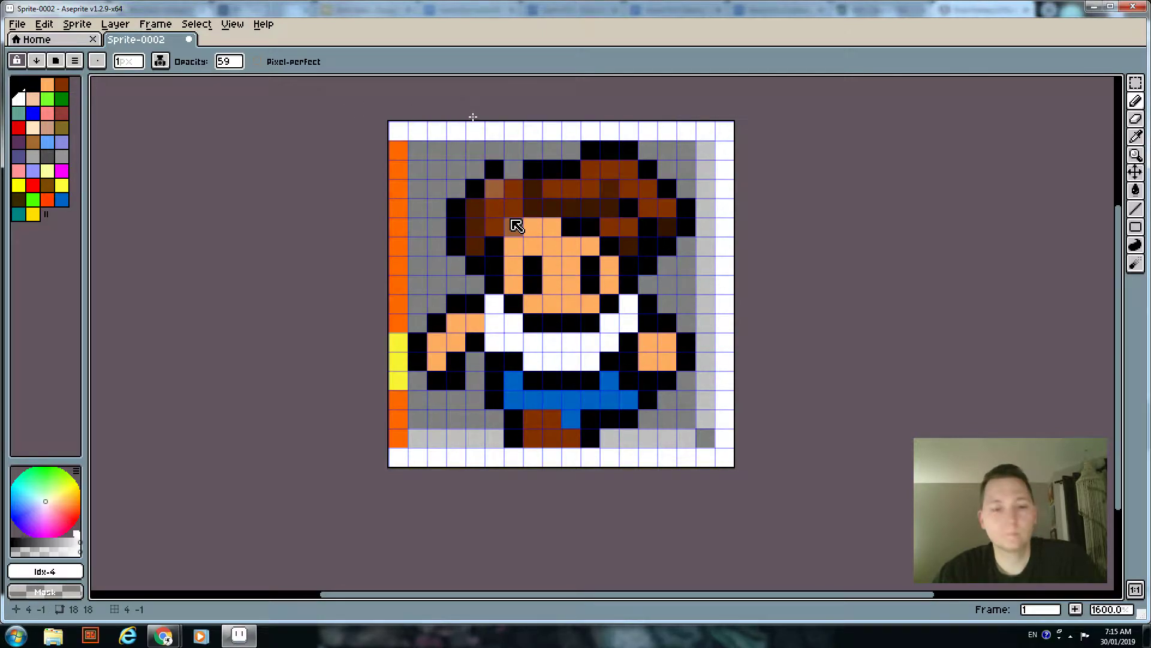
{"action": "key", "text": "ctrl"}
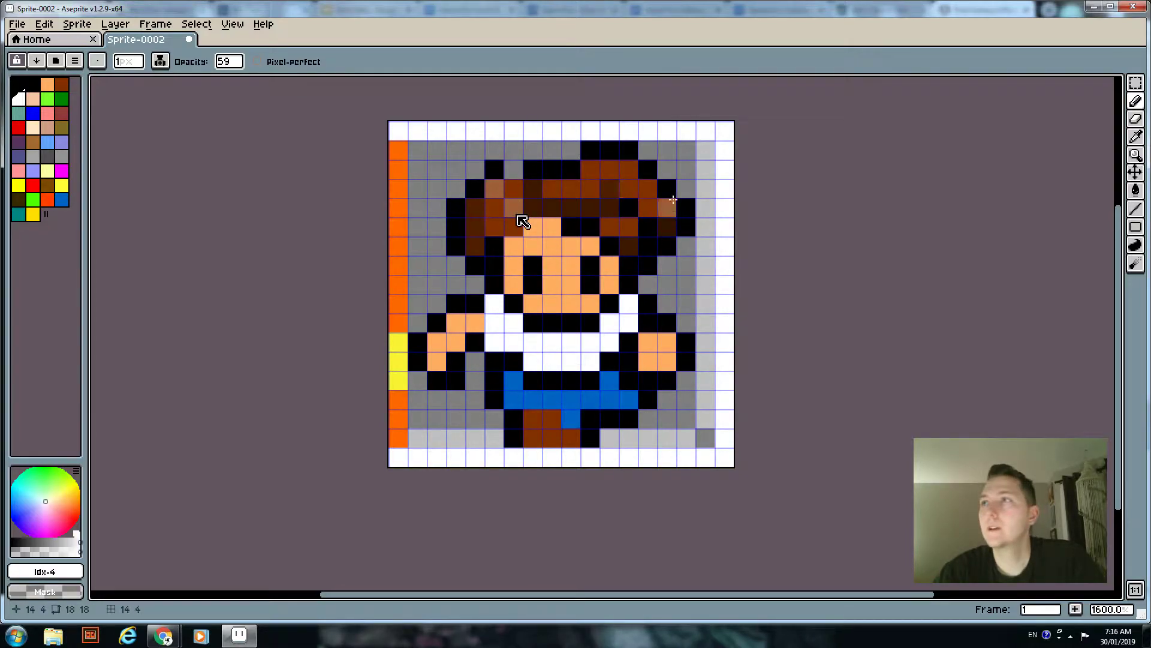
{"action": "left_click", "coordinate": [655, 208]}
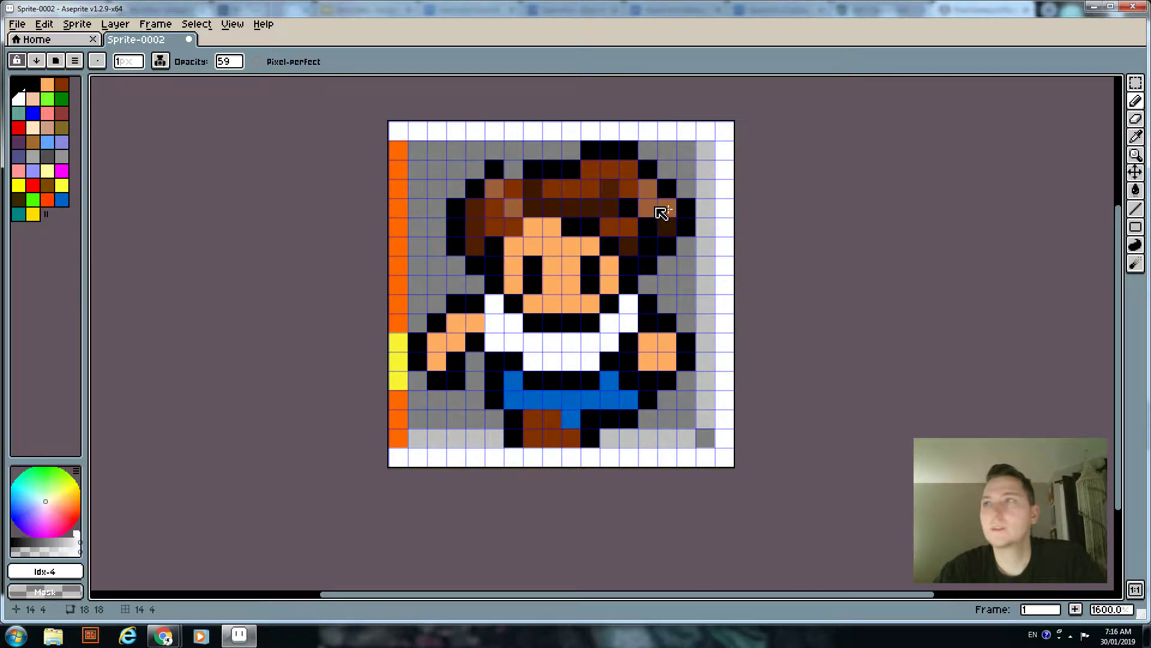
Undo the misplaced highlights on the hair's right side and highlight the brown pixel just inside its right outline instead
{"action": "left_click", "coordinate": [665, 223]}
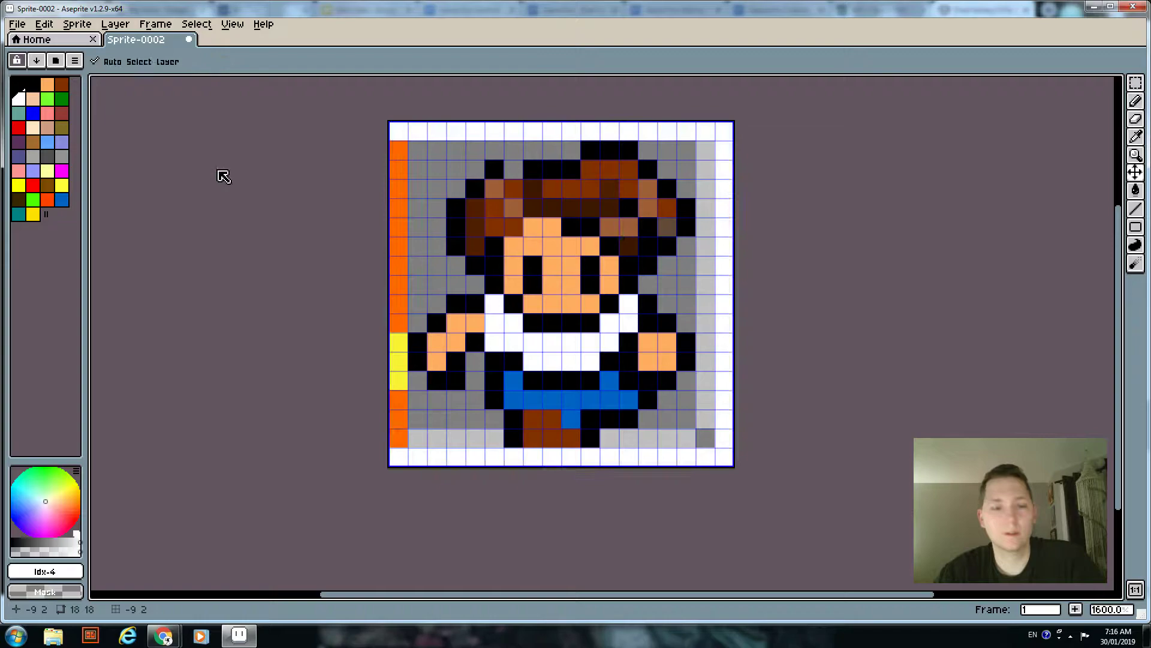
{"action": "key", "text": "ctrl+z"}
{"action": "key", "text": "ctrl+z"}
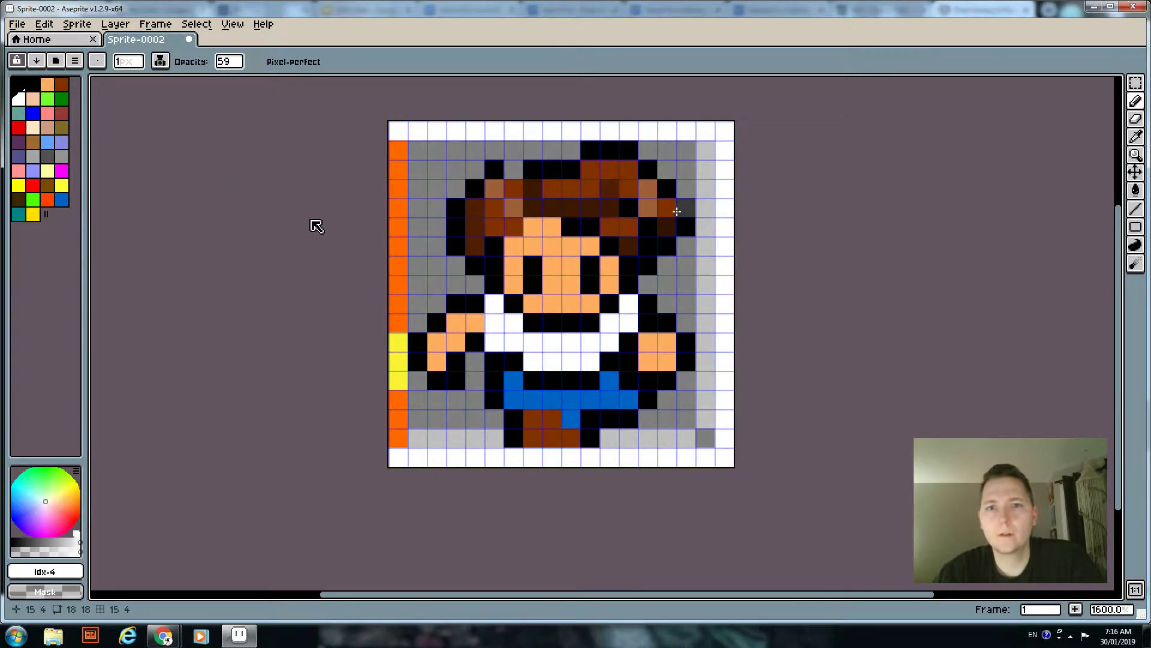
{"action": "left_click", "coordinate": [671, 210]}
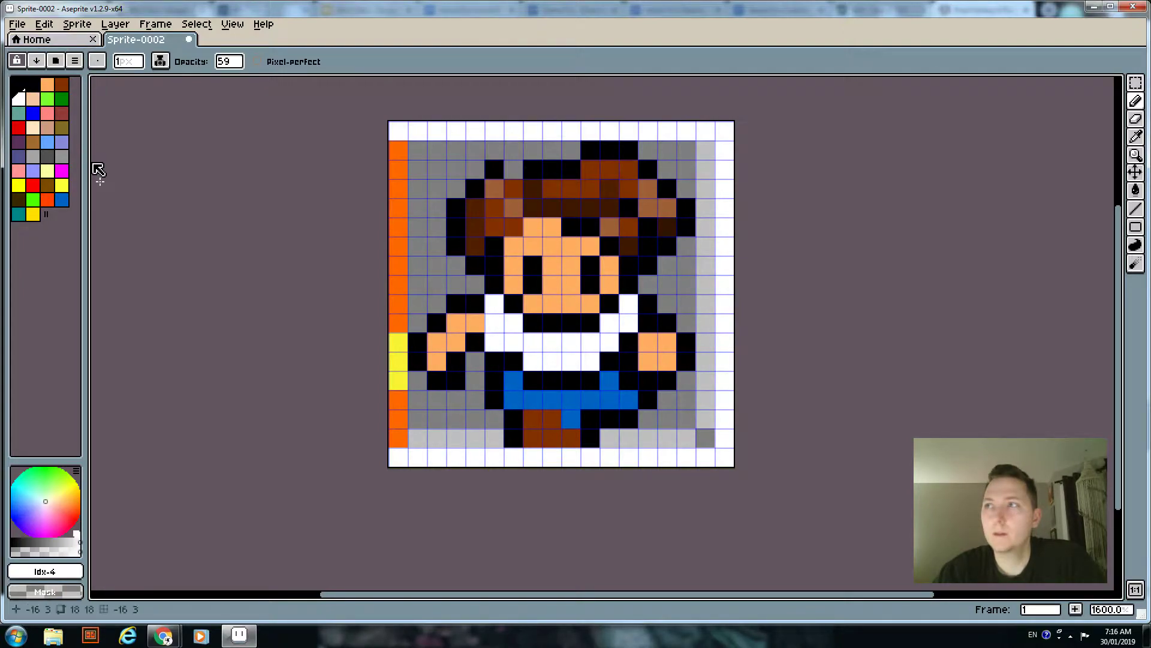
Shade the upper and outer pixels of the left arm with black at 59 opacity
{"action": "left_click", "coordinate": [18, 84]}
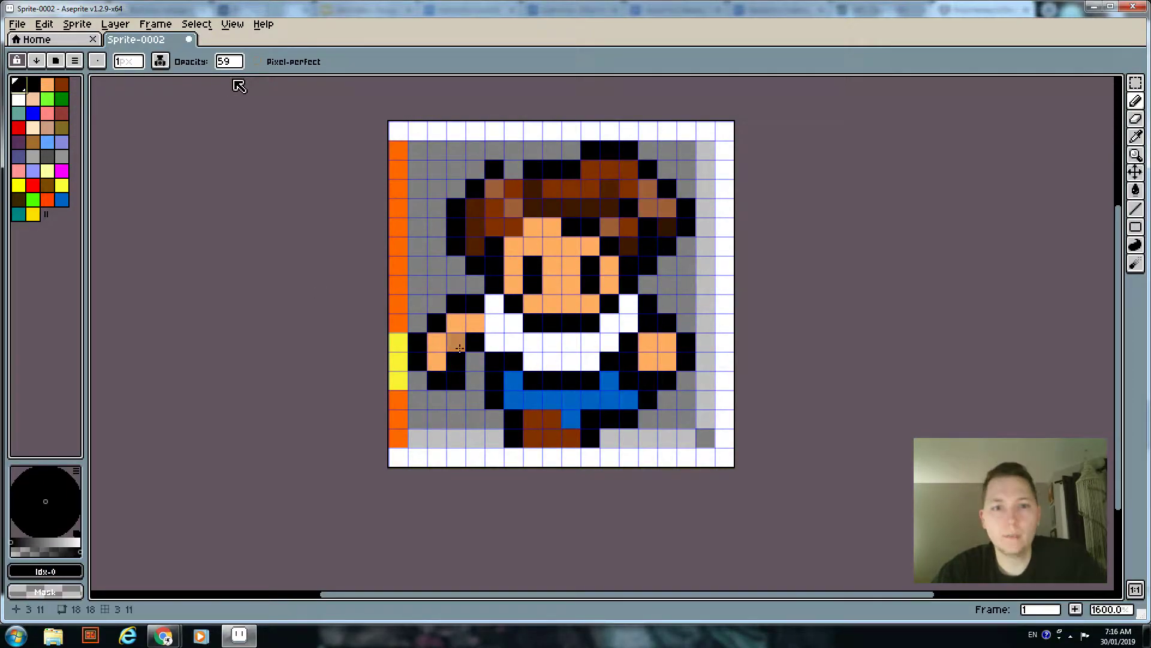
{"action": "left_click", "coordinate": [460, 328]}
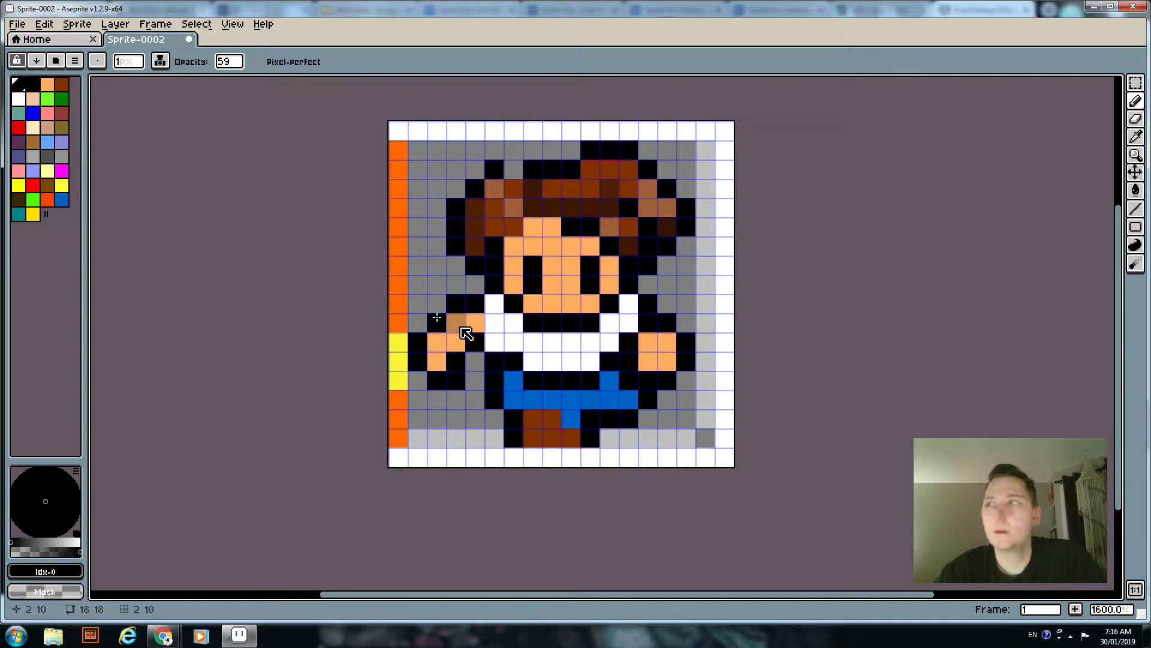
{"action": "left_click", "coordinate": [437, 342]}
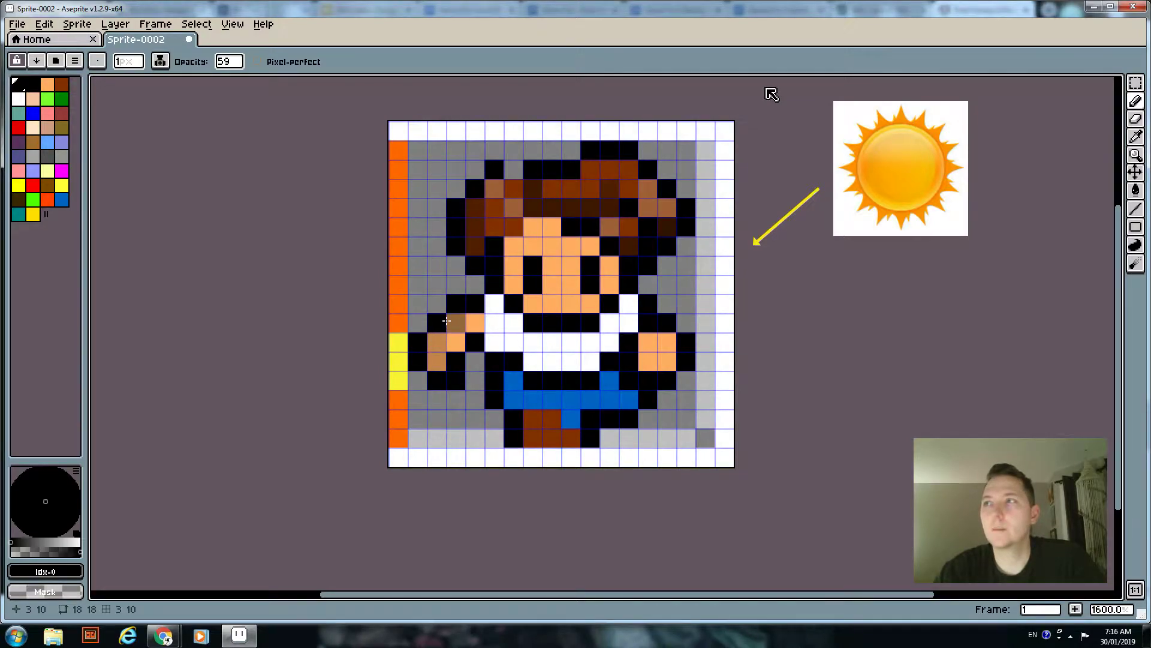
Shade the face with translucent black along the hairline and down both cheeks, leaving the centre light
{"action": "left_click", "coordinate": [550, 228]}
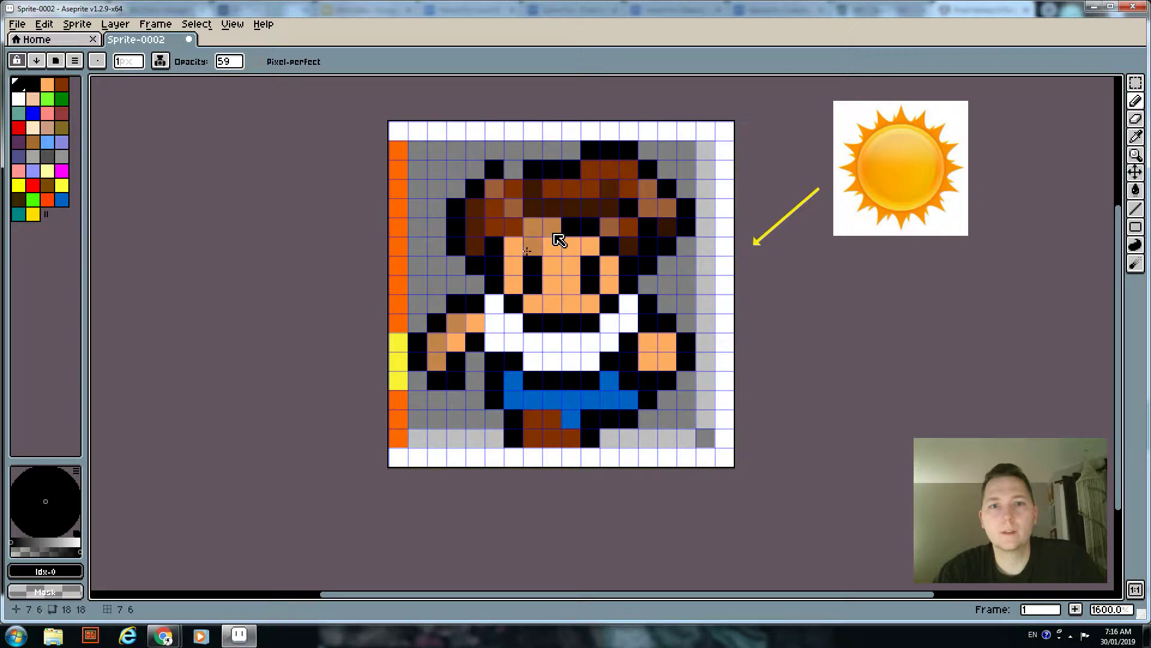
{"action": "left_click_drag", "start_coordinate": [512, 257], "coordinate": [532, 246]}
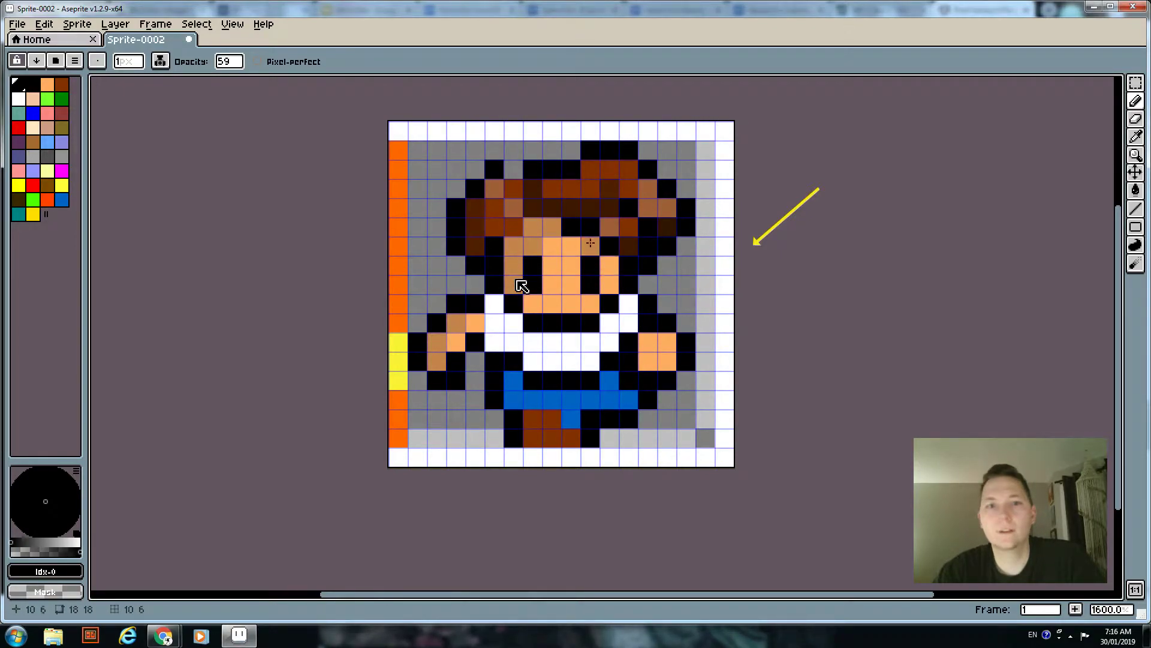
{"action": "left_click", "coordinate": [609, 265]}
{"action": "left_click", "coordinate": [609, 284]}
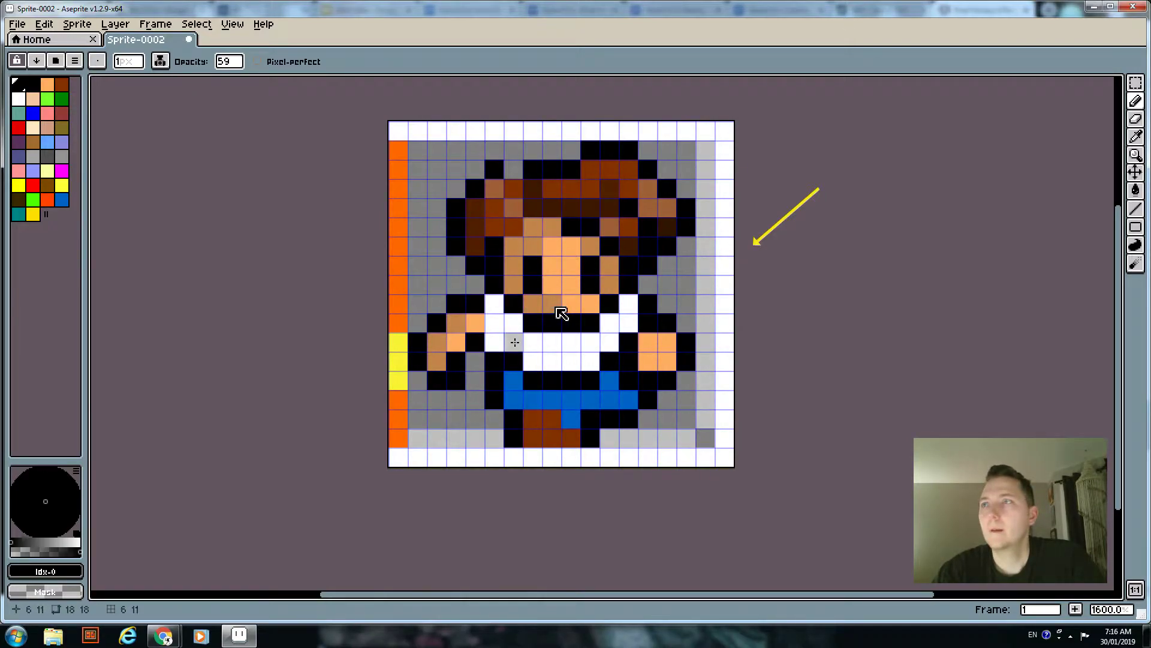
Shade the shirt's left shoulder, left side and lower row with translucent black, leaving its right side white
{"action": "mouse_move", "coordinate": [498, 312]}
{"action": "left_mouse_down"}
{"action": "mouse_move", "coordinate": [496, 341]}
{"action": "mouse_move", "coordinate": [514, 323]}
{"action": "left_mouse_up"}
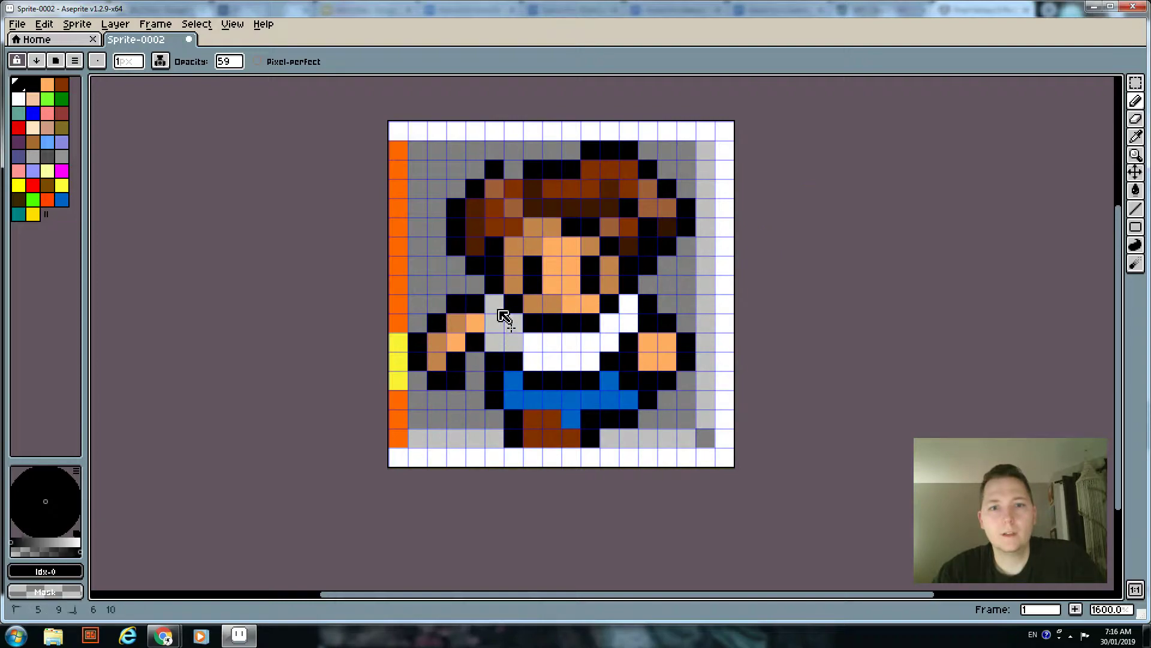
{"action": "left_click", "coordinate": [542, 347]}
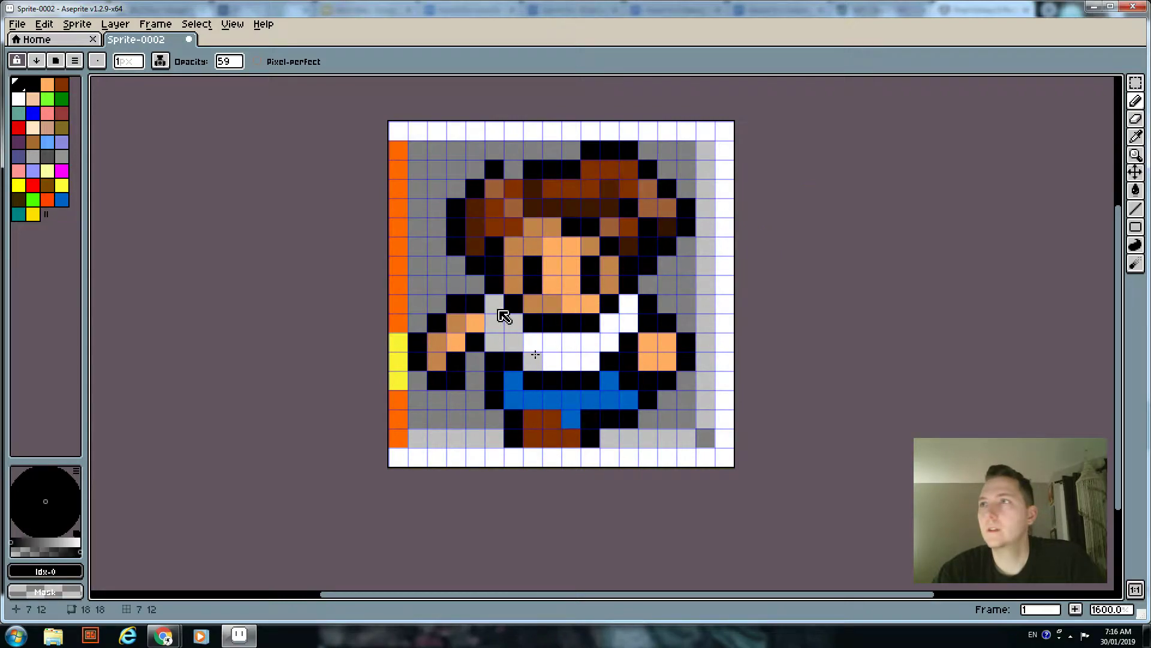
{"action": "left_click_drag", "start_coordinate": [533, 353], "coordinate": [569, 360]}
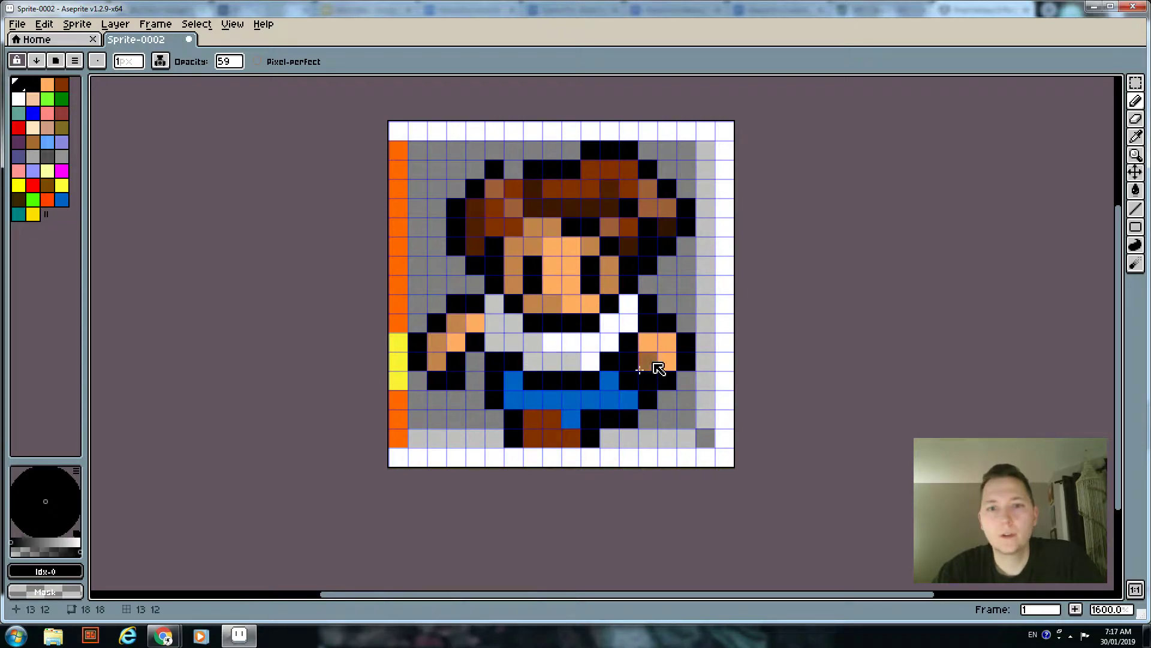
Shade both sides of the blue trousers with translucent black, leaving the centre pixels bright
{"action": "mouse_move", "coordinate": [514, 381]}
{"action": "left_mouse_down"}
{"action": "mouse_move", "coordinate": [513, 399]}
{"action": "mouse_move", "coordinate": [533, 400]}
{"action": "left_mouse_up"}
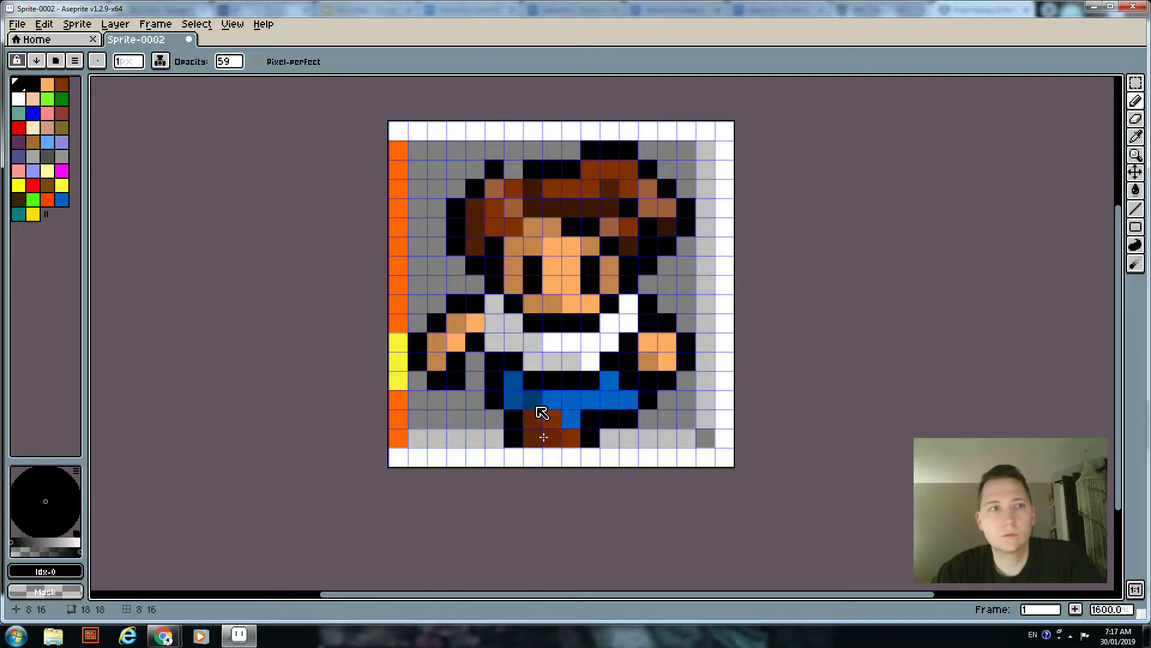
{"action": "mouse_move", "coordinate": [603, 397]}
{"action": "left_mouse_down"}
{"action": "mouse_move", "coordinate": [609, 381]}
{"action": "mouse_move", "coordinate": [628, 401]}
{"action": "mouse_move", "coordinate": [603, 405]}
{"action": "left_mouse_up"}
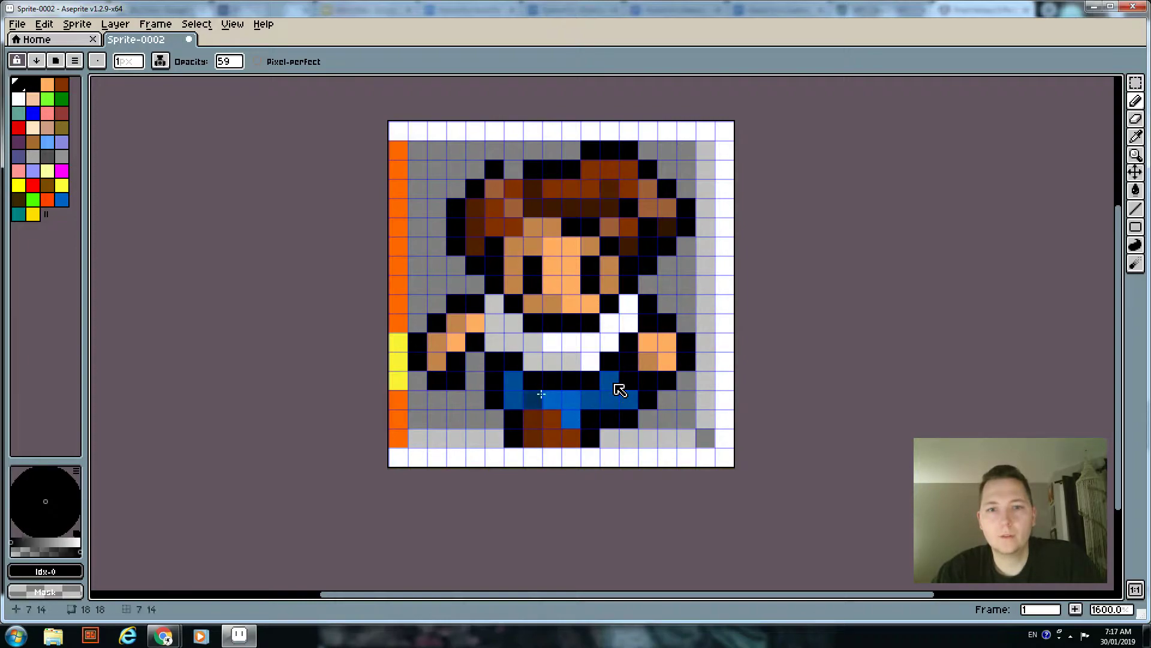
{"action": "left_click", "coordinate": [533, 399]}
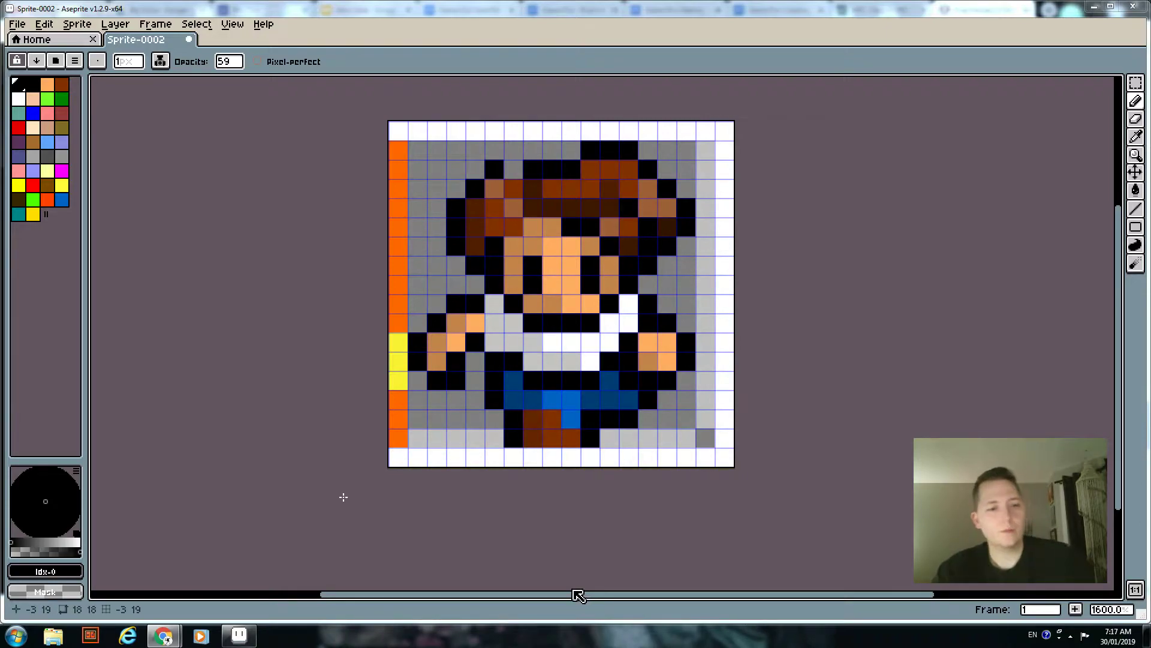
Show the timeline and duplicate Layer 1's cel into a second frame
{"action": "key", "text": "Tab"}
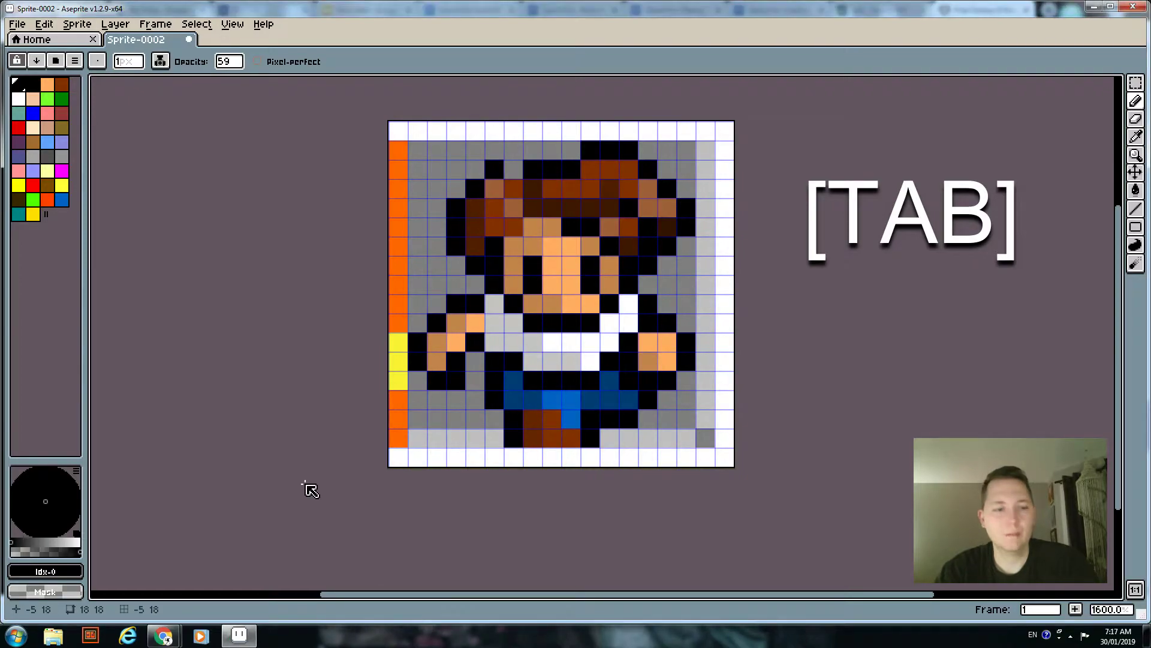
{"action": "key", "text": "Tab"}
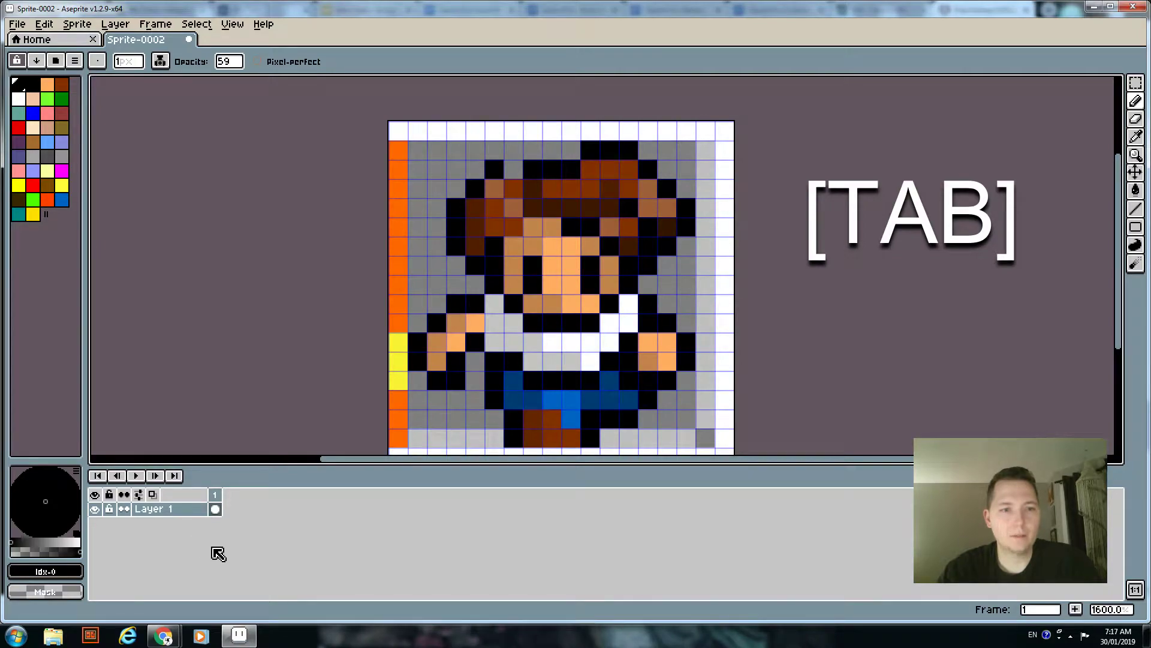
{"action": "right_click", "coordinate": [217, 497]}
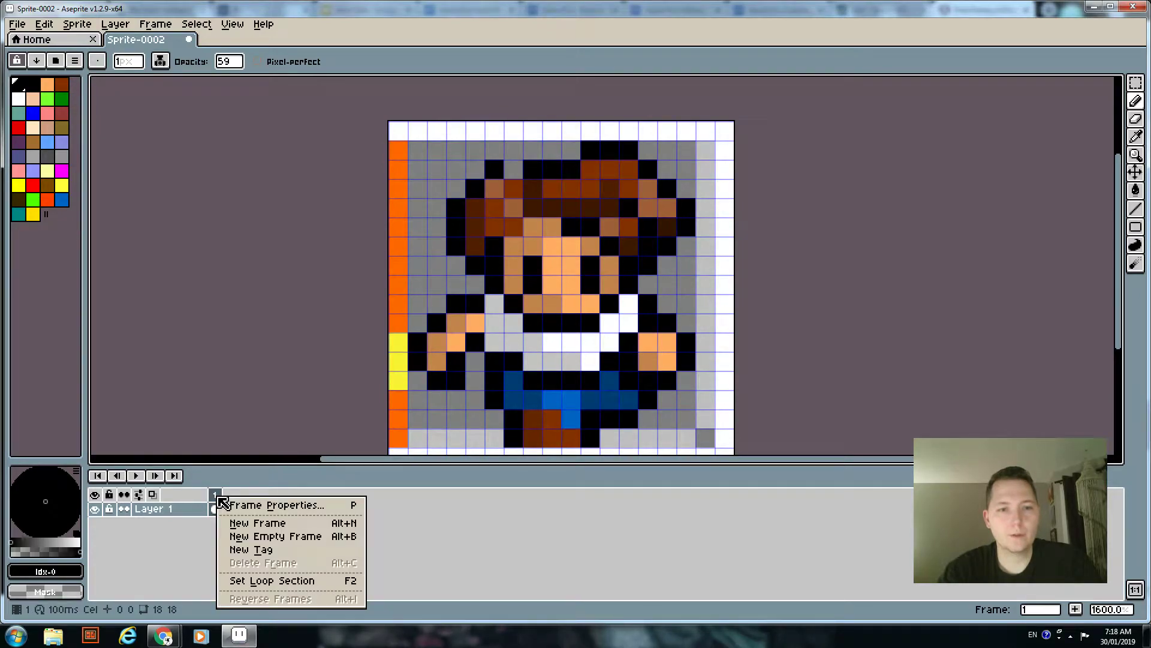
{"action": "left_click", "coordinate": [218, 511]}
{"action": "right_click", "coordinate": [217, 513]}
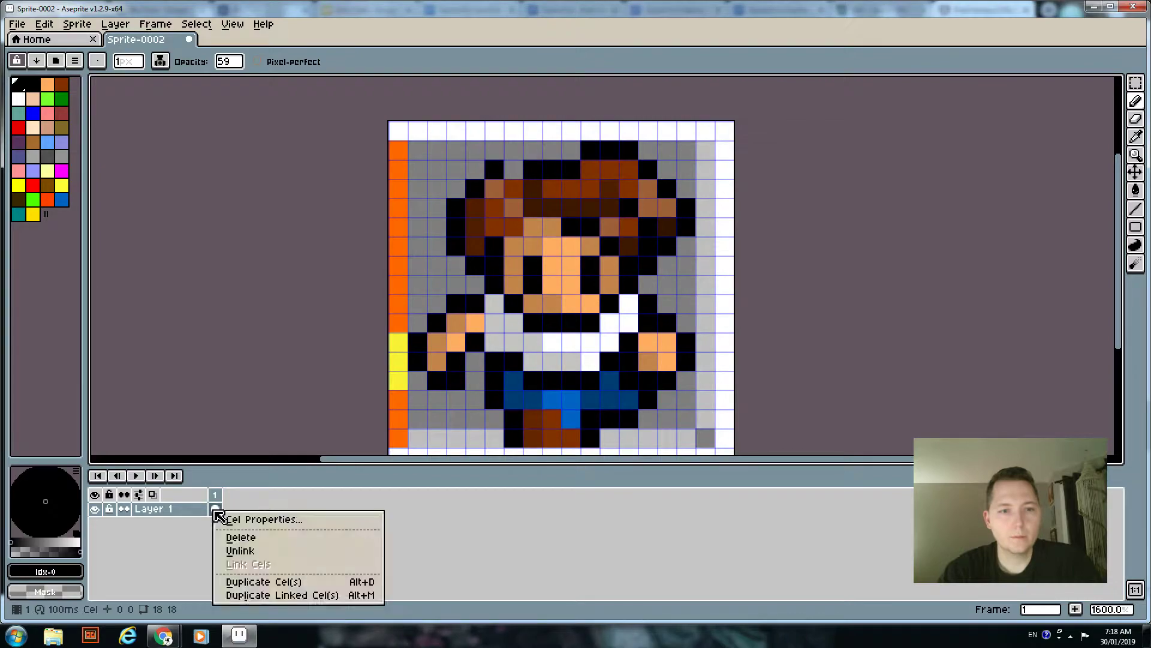
{"action": "left_click", "coordinate": [306, 583]}
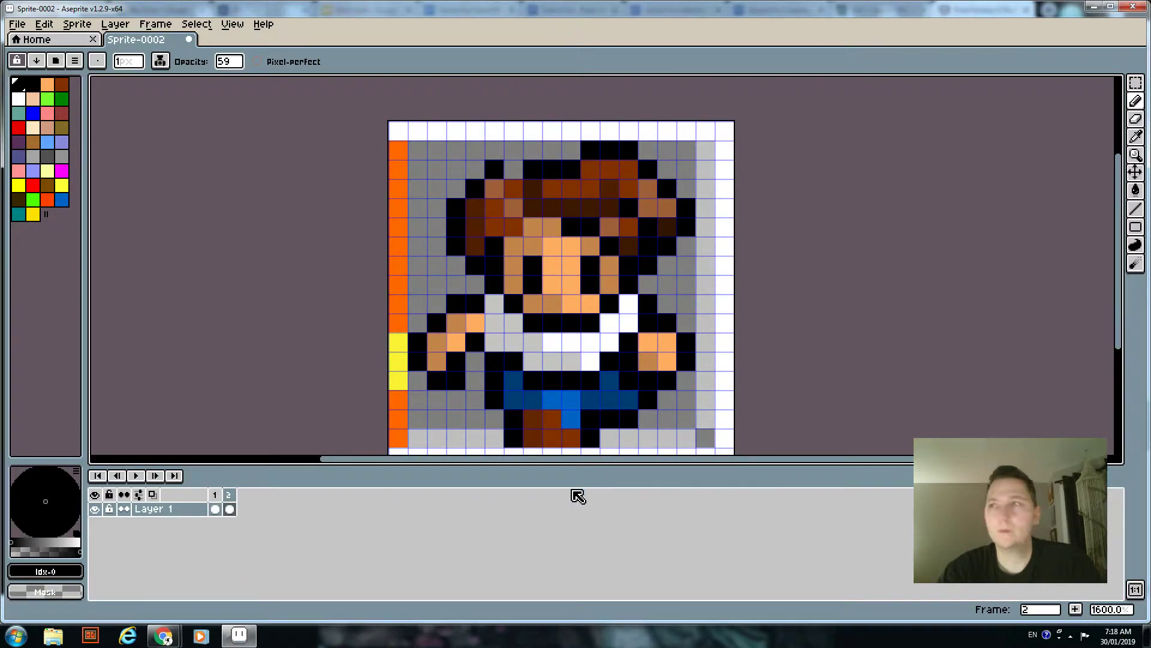
Compare frames 1 and 2, ending on frame 2 with the rectangular marquee tool active
{"action": "left_click", "coordinate": [216, 496]}
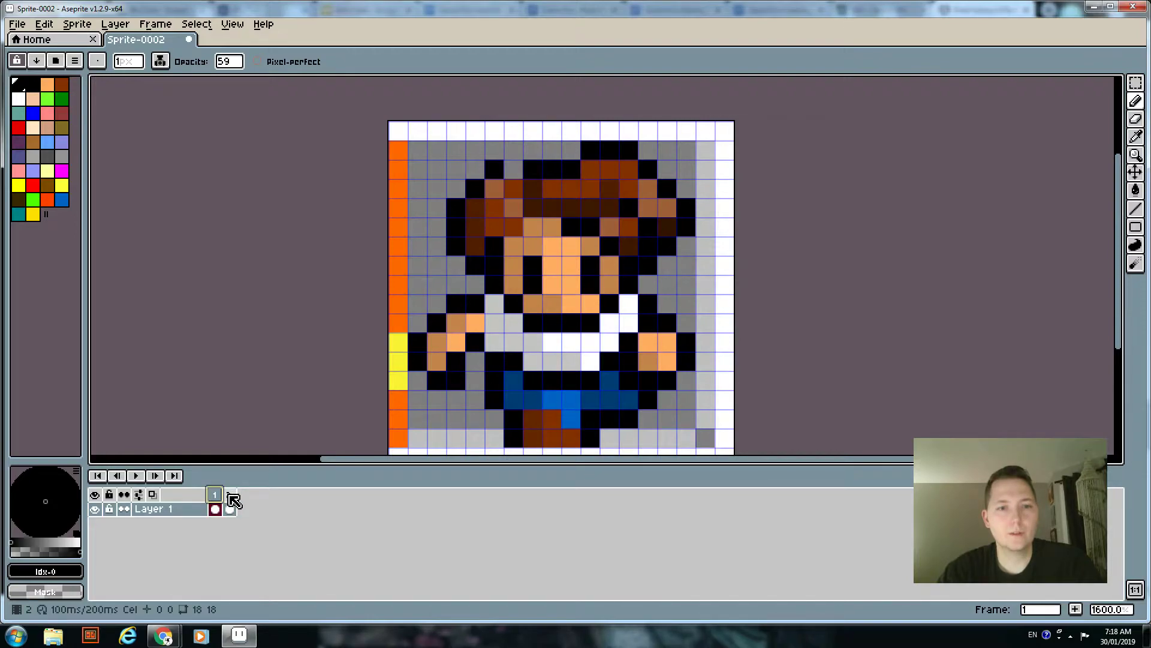
{"action": "left_click", "coordinate": [231, 508]}
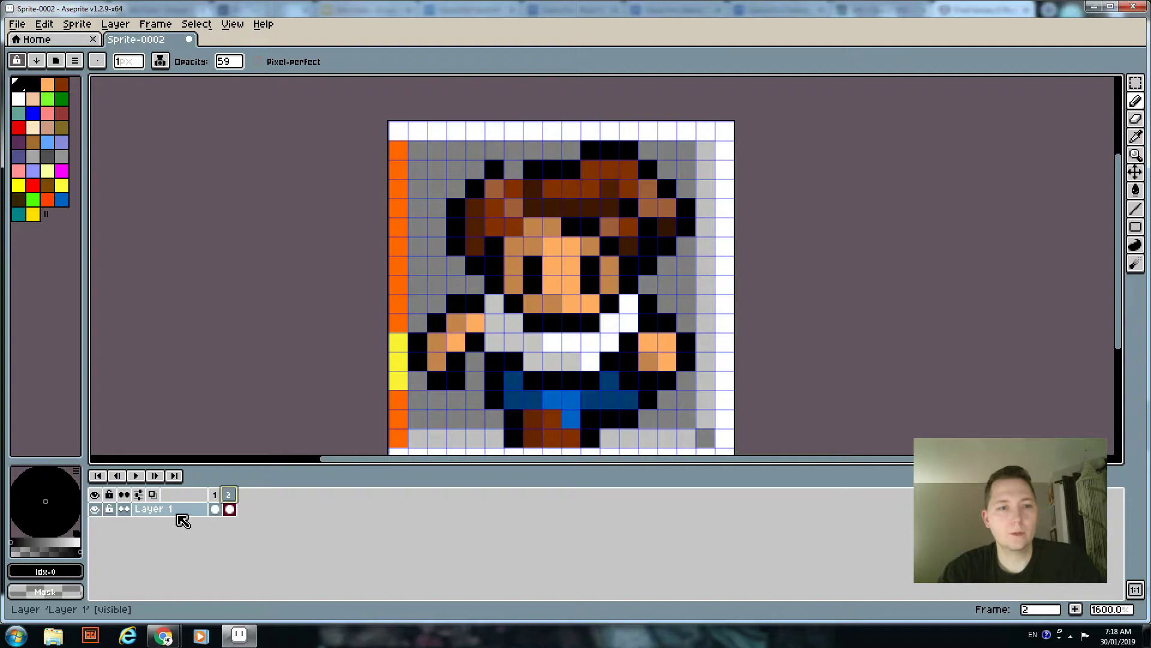
{"action": "left_click", "coordinate": [216, 495]}
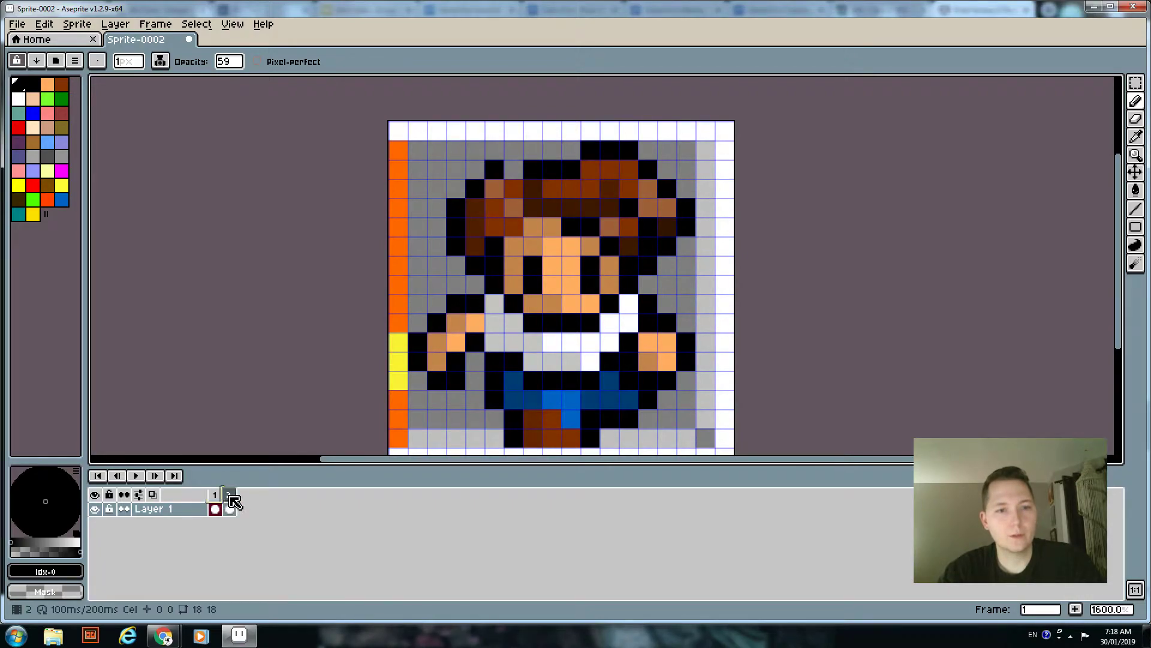
{"action": "left_click", "coordinate": [229, 496]}
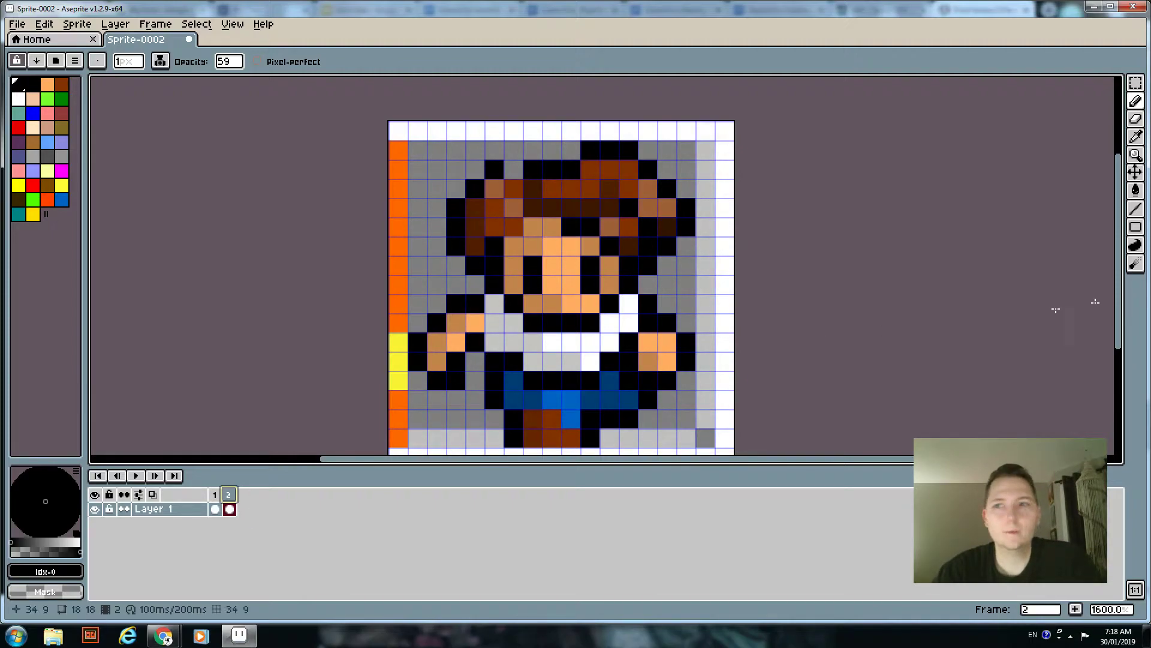
{"action": "left_click", "coordinate": [1137, 87]}
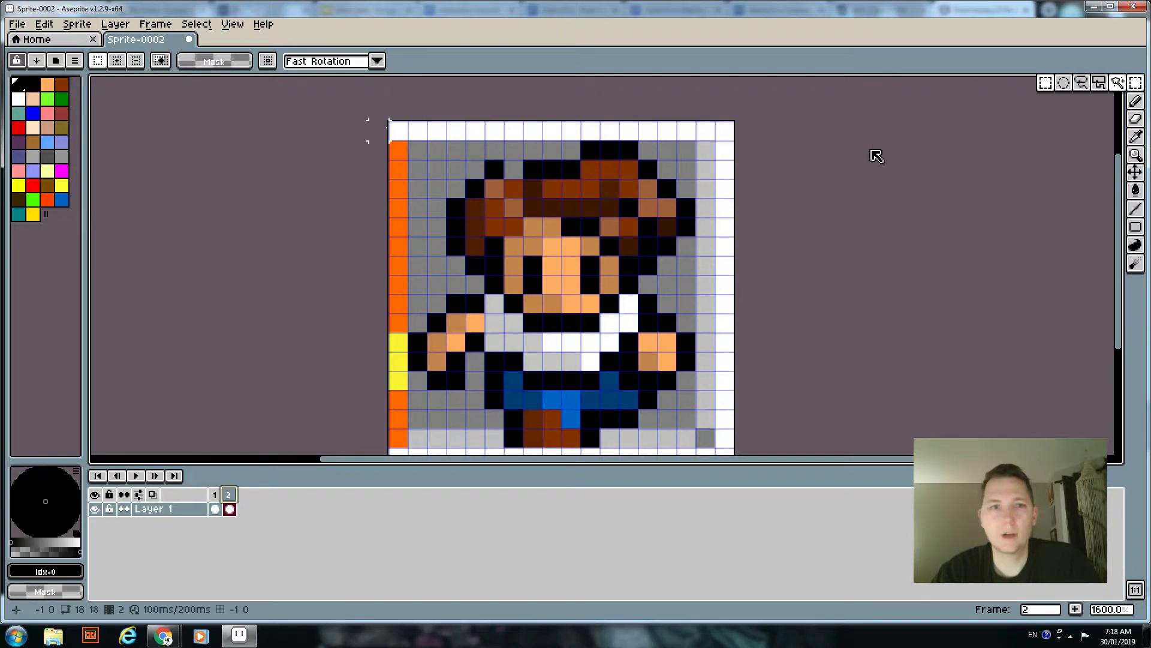
{"action": "key", "text": "ctrl+shift+d"}
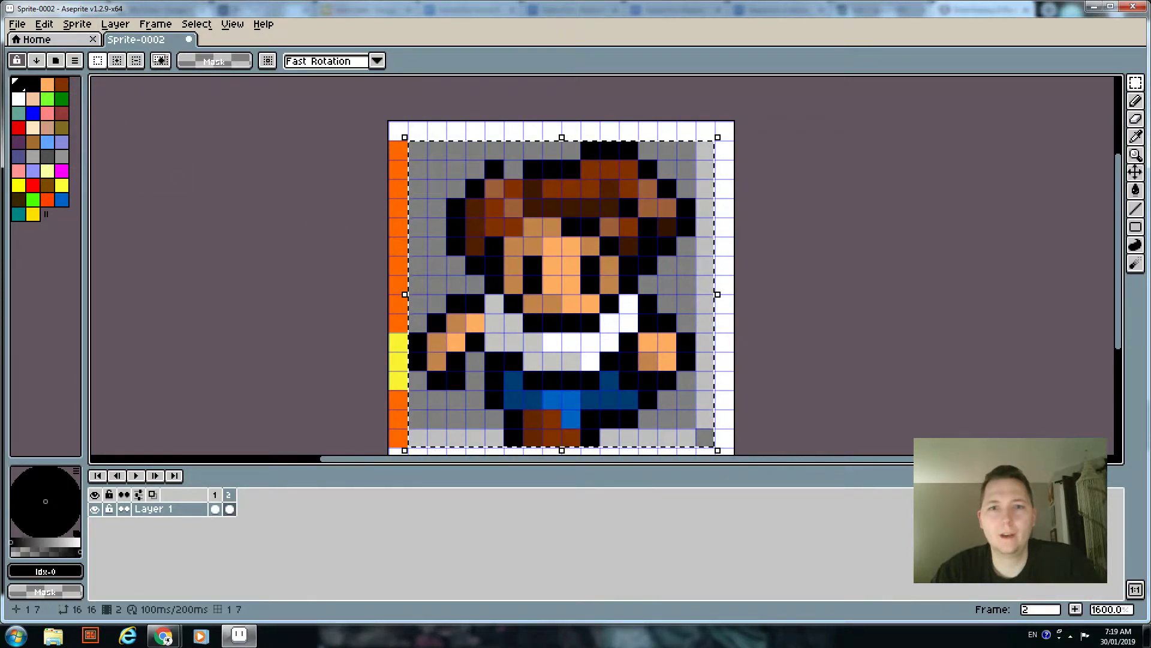
{"action": "left_click_drag", "start_coordinate": [559, 132], "coordinate": [557, 221]}
{"action": "key", "text": "ctrl+z"}
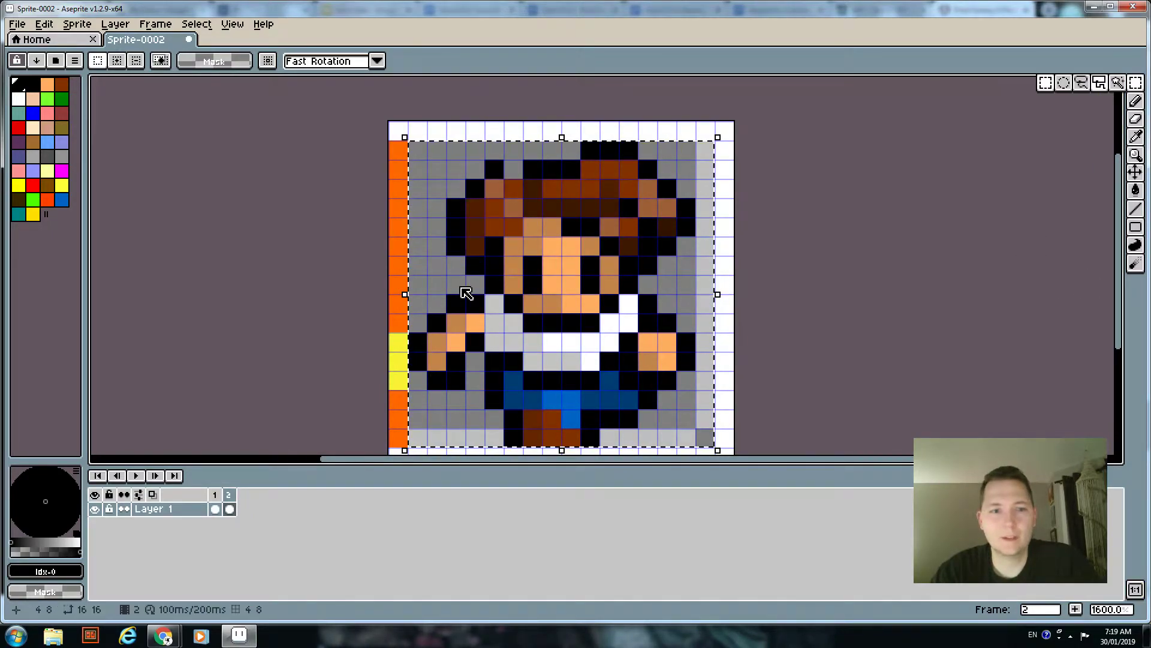
{"action": "left_click", "coordinate": [426, 297]}
{"action": "left_click", "coordinate": [339, 278]}
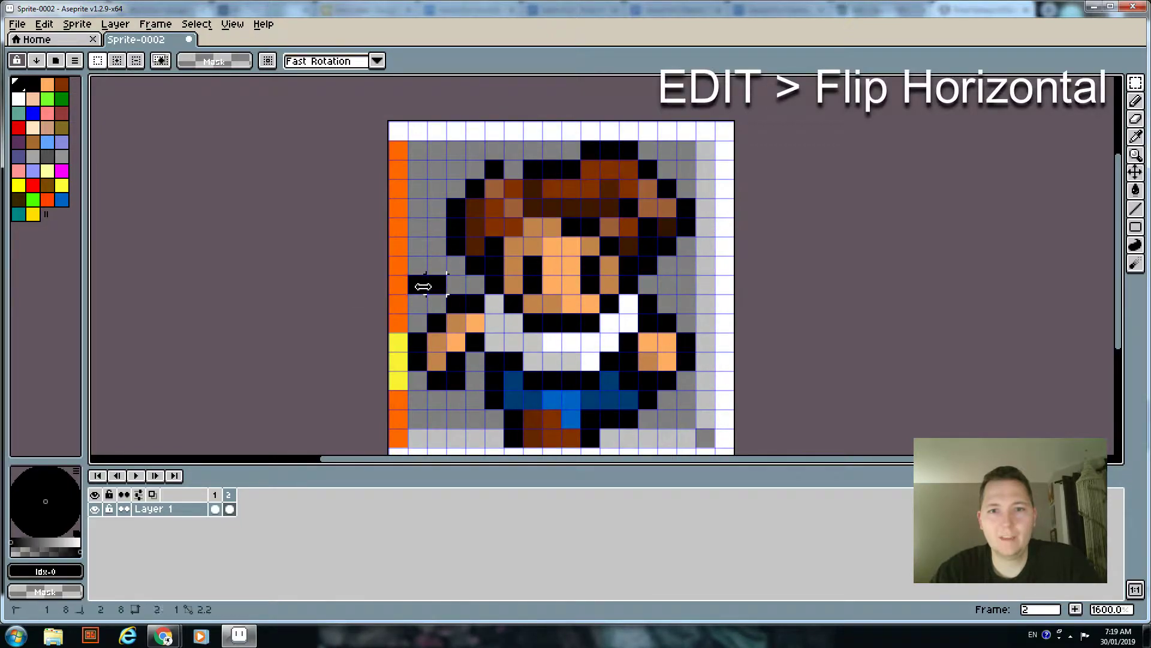
Select the 16 × 9 px area from the eyes down to the feet in frame 2 and flip it horizontally
{"action": "left_click_drag", "start_coordinate": [423, 287], "coordinate": [714, 447]}
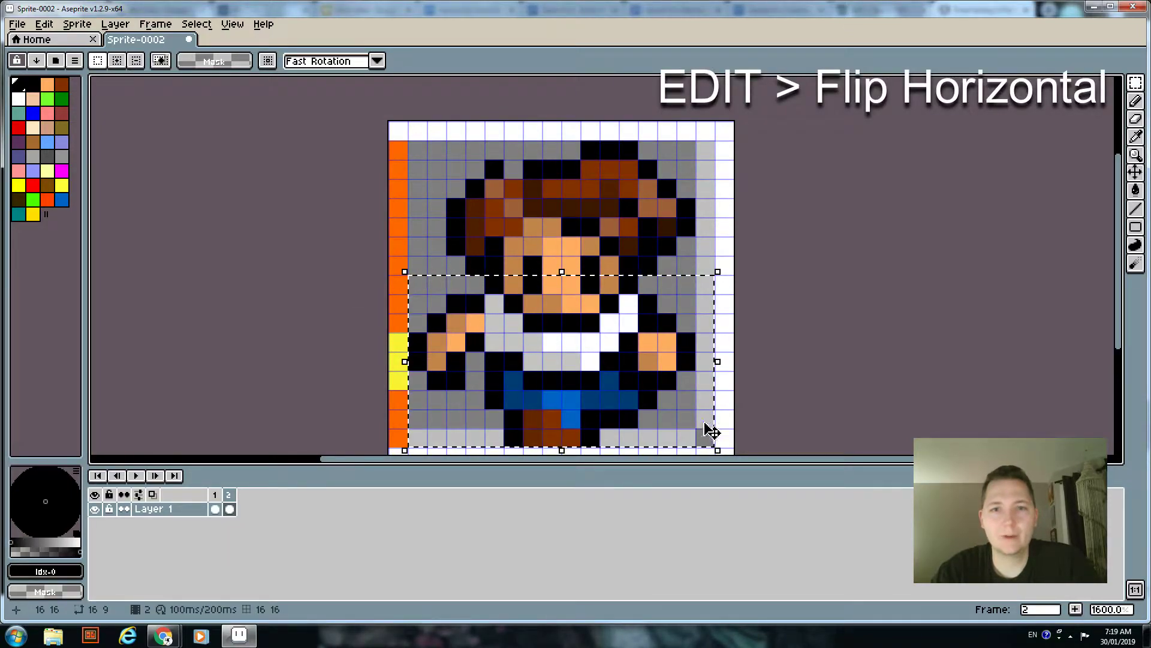
{"action": "left_click", "coordinate": [115, 27]}
{"action": "mouse_move", "coordinate": [44, 24]}
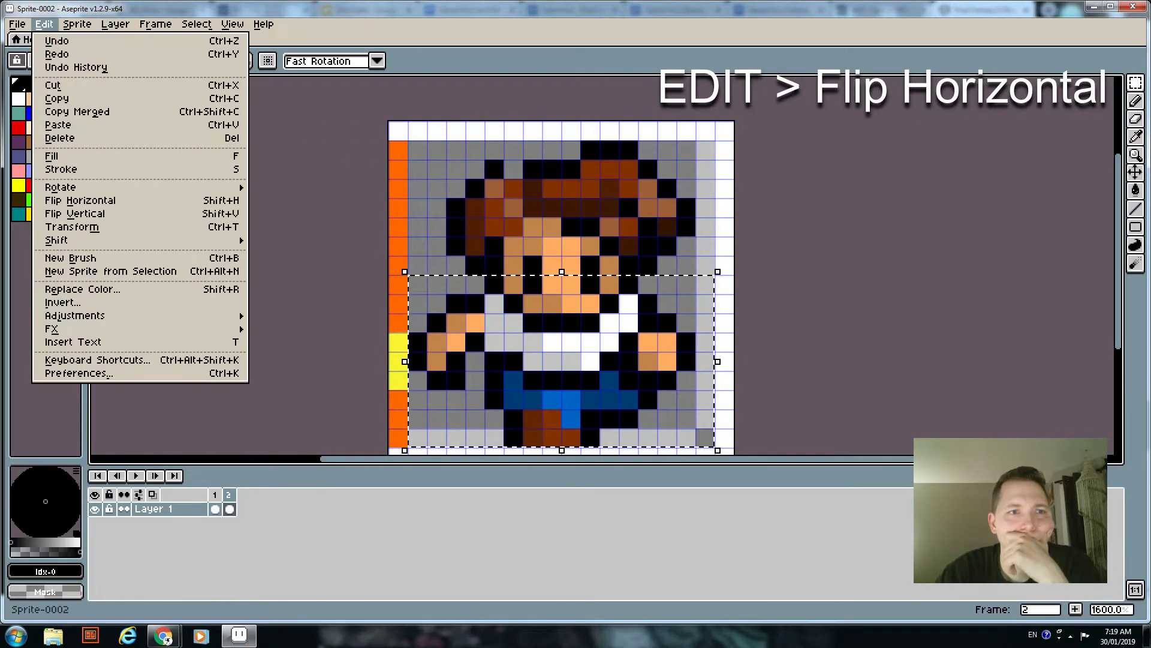
{"action": "left_click", "coordinate": [108, 204]}
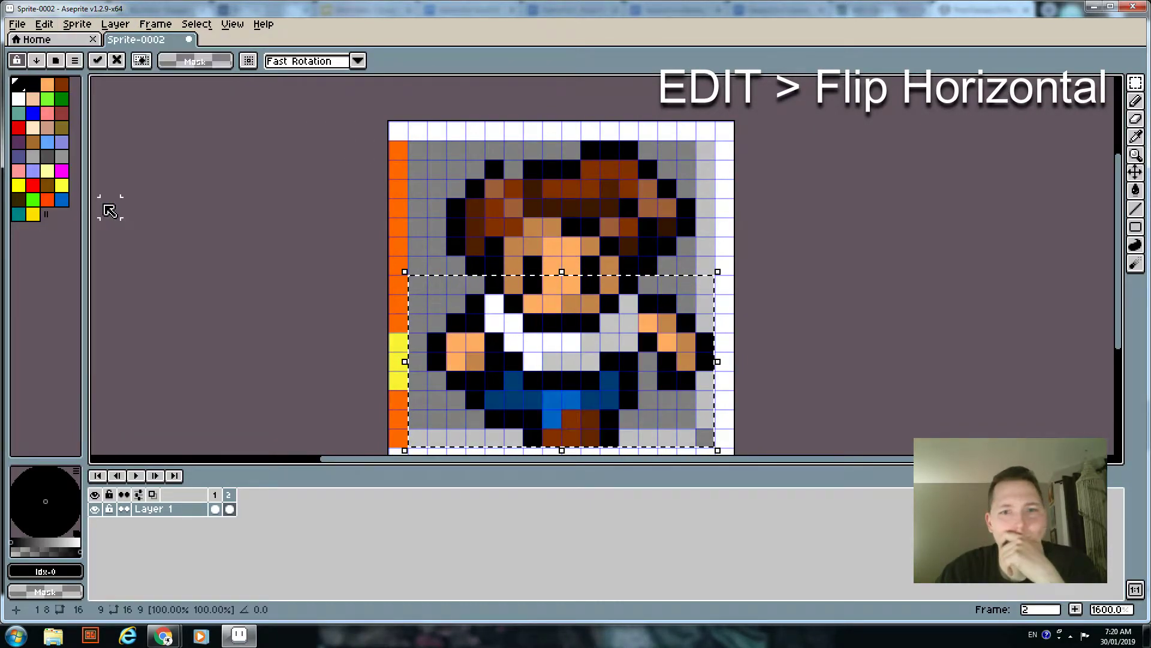
{"action": "left_click", "coordinate": [46, 25]}
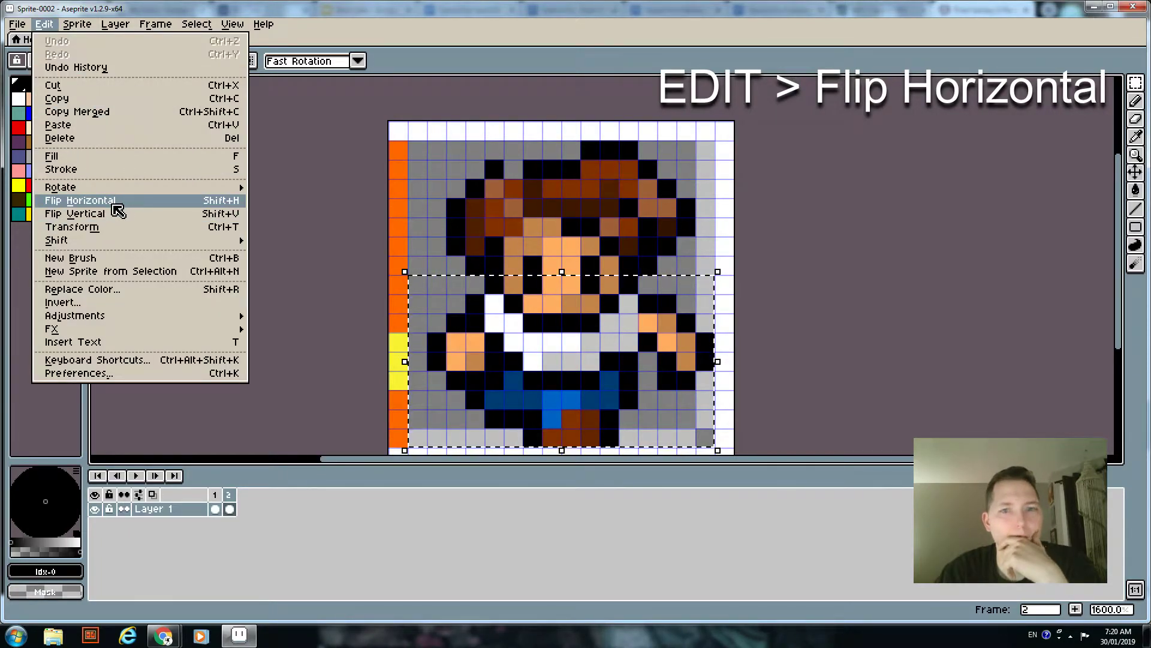
{"action": "left_click", "coordinate": [356, 245]}
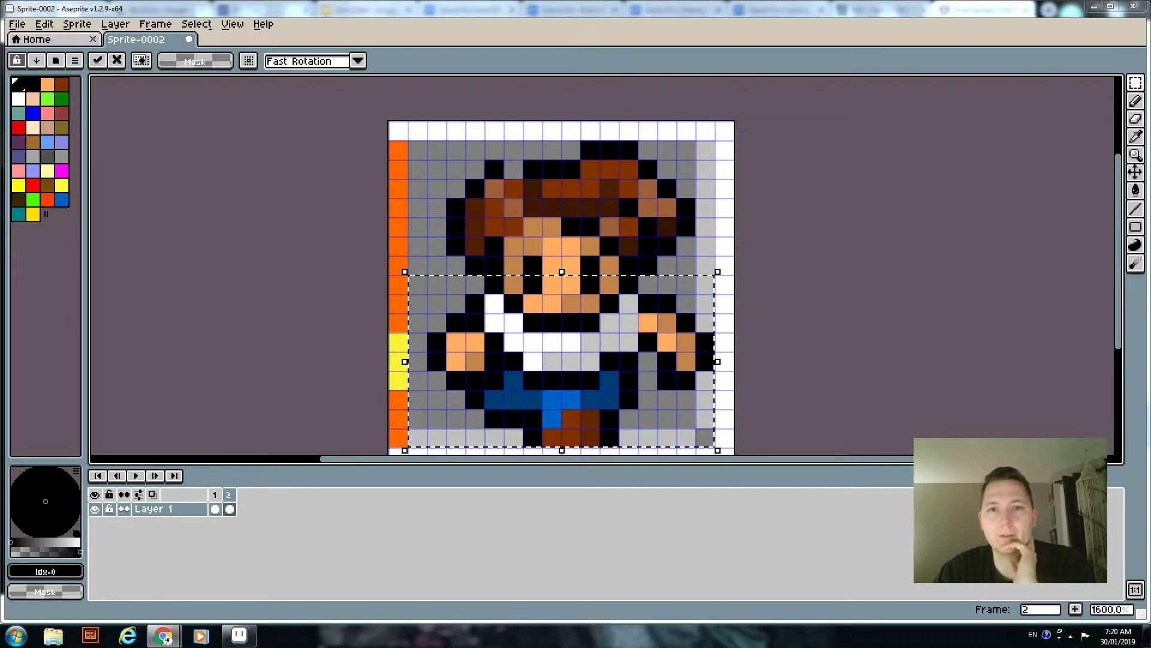
{"action": "left_click", "coordinate": [792, 180]}
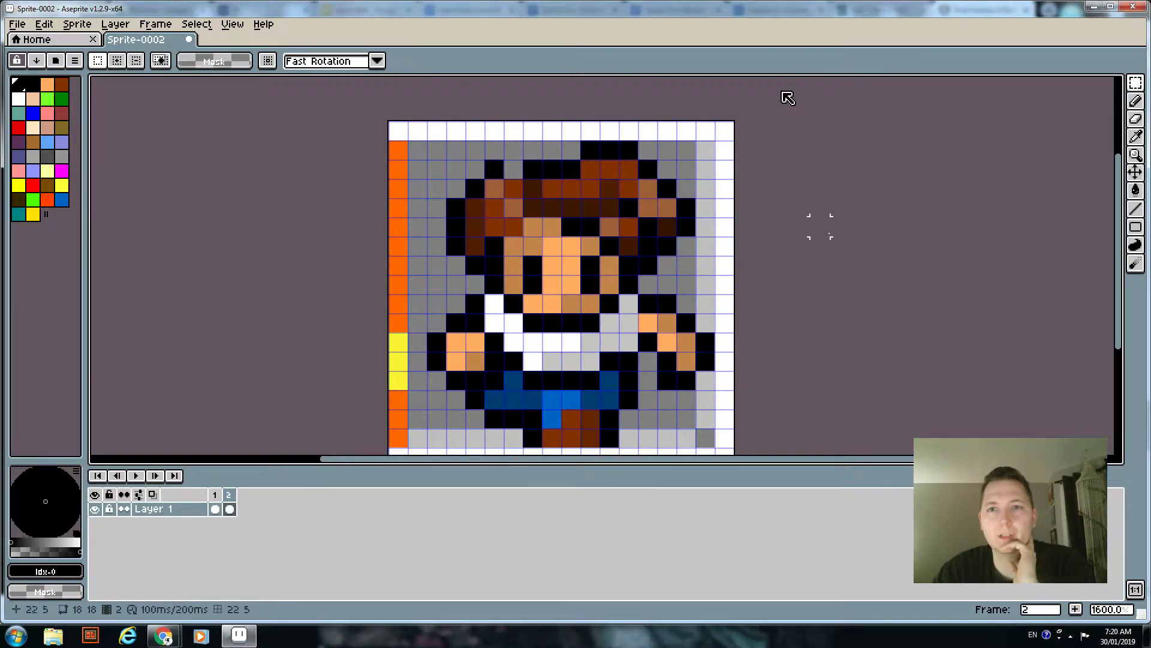
Set the pencil opacity to 255 and repaint the arms' shaded pixels in light skin tone, except the right arm's lowest one
{"action": "left_click", "coordinate": [1135, 100]}
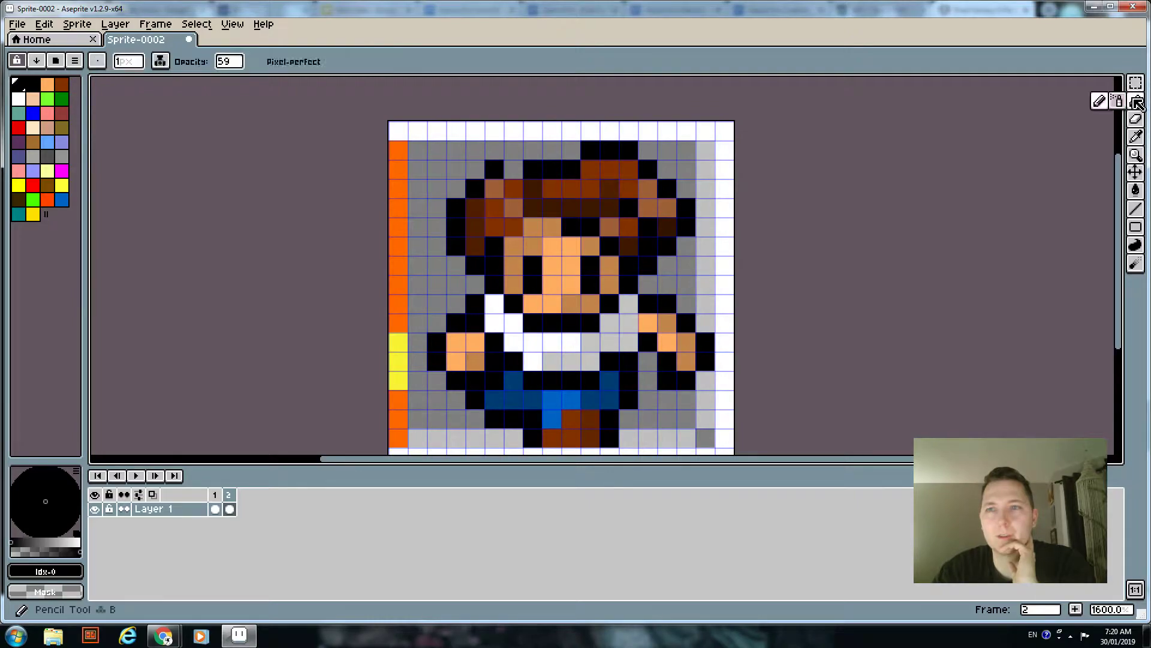
{"action": "left_click", "coordinate": [51, 84]}
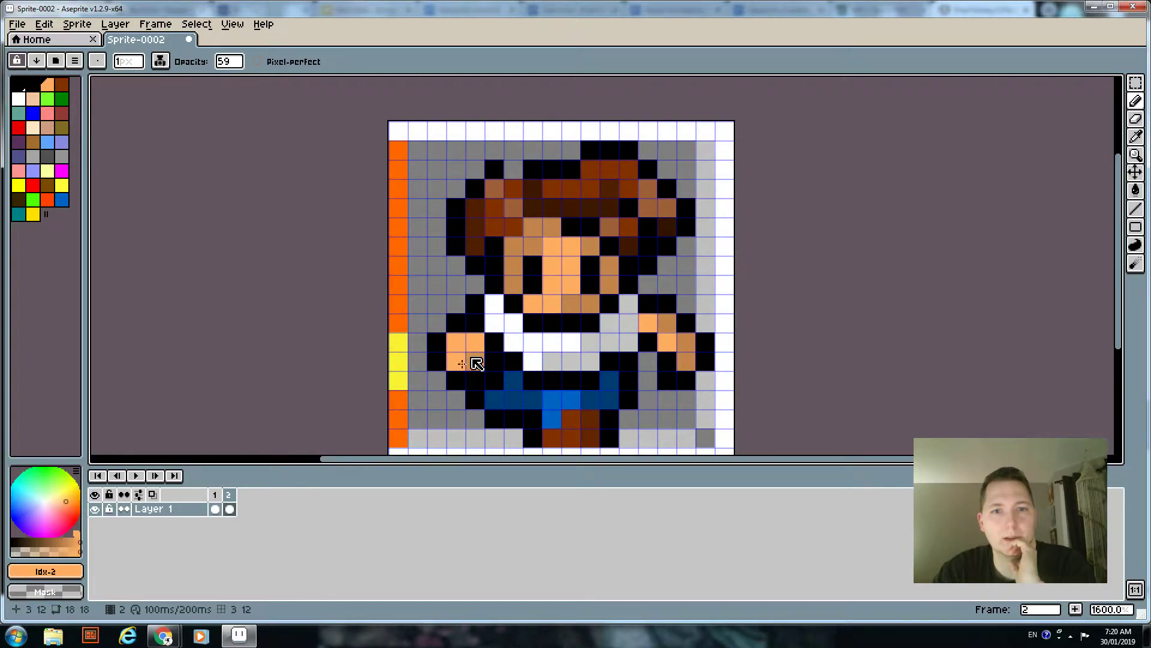
{"action": "left_click", "coordinate": [236, 64]}
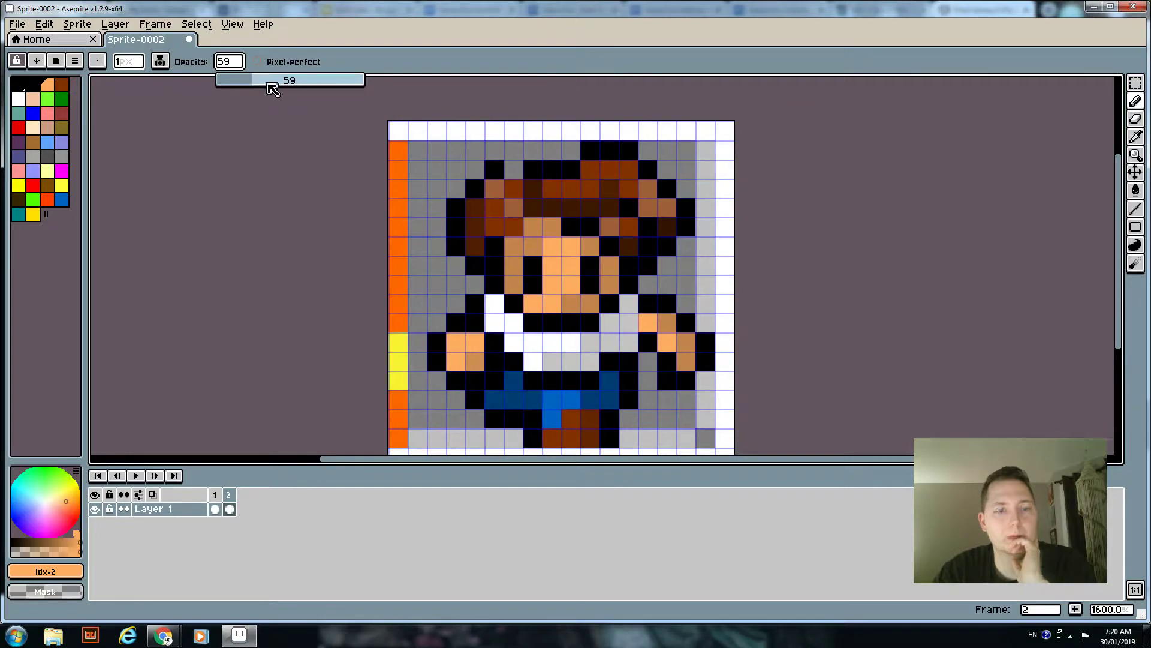
{"action": "key", "text": "ctrl+z"}
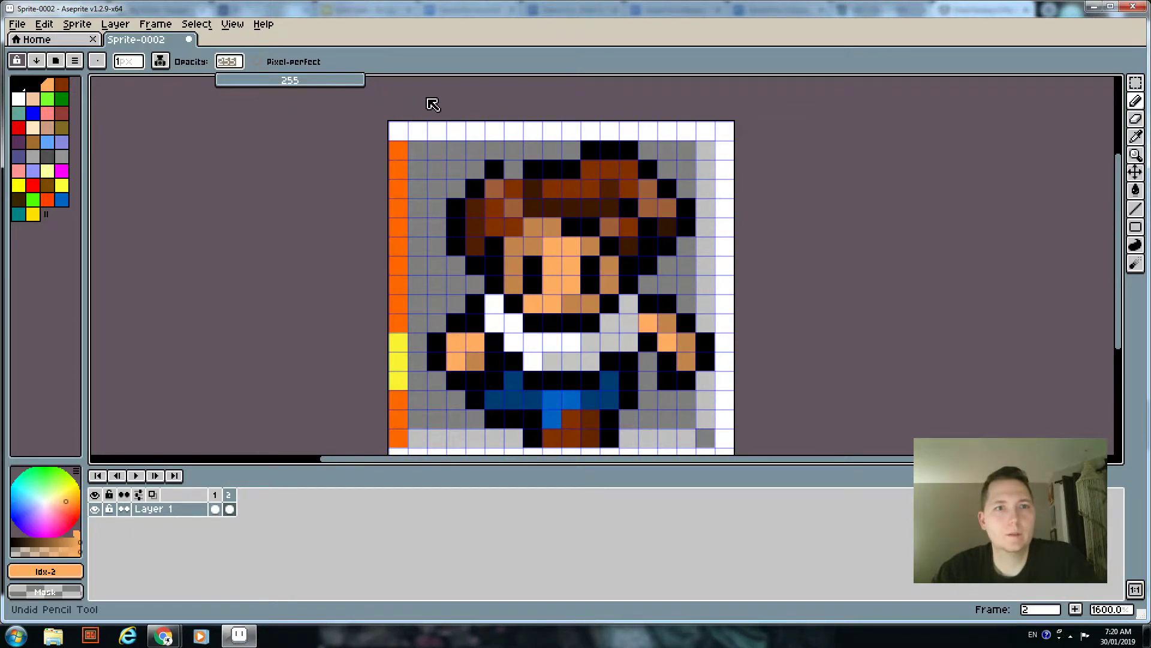
{"action": "type", "text": "255"}
{"action": "key", "text": "Return"}
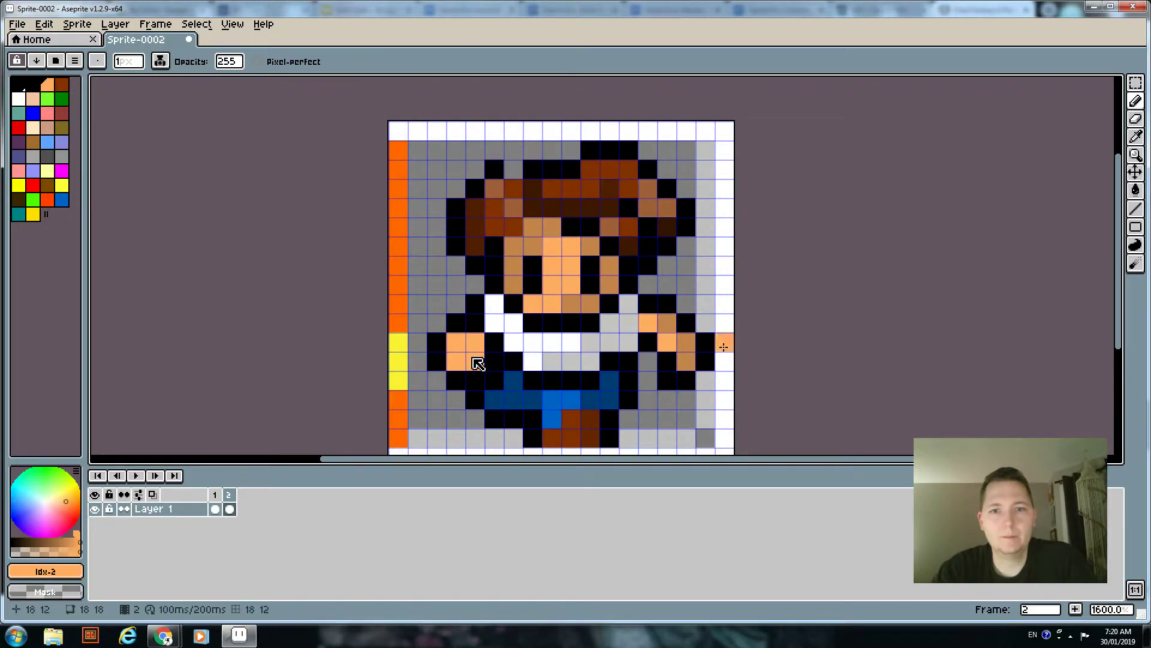
{"action": "left_click", "coordinate": [667, 323]}
{"action": "left_click", "coordinate": [686, 341]}
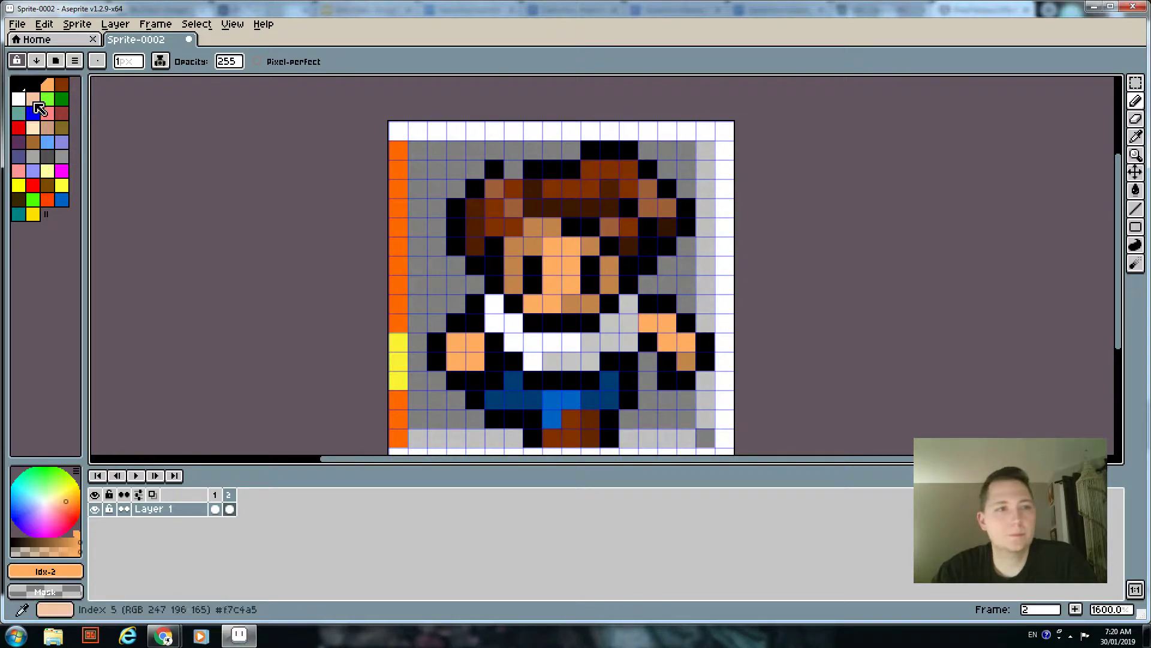
Repaint the shaded trouser pixels in frame 2 solid blue and the shaded leg pixels solid brown
{"action": "left_click", "coordinate": [522, 390], "text": "alt"}
{"action": "left_click", "coordinate": [533, 399]}
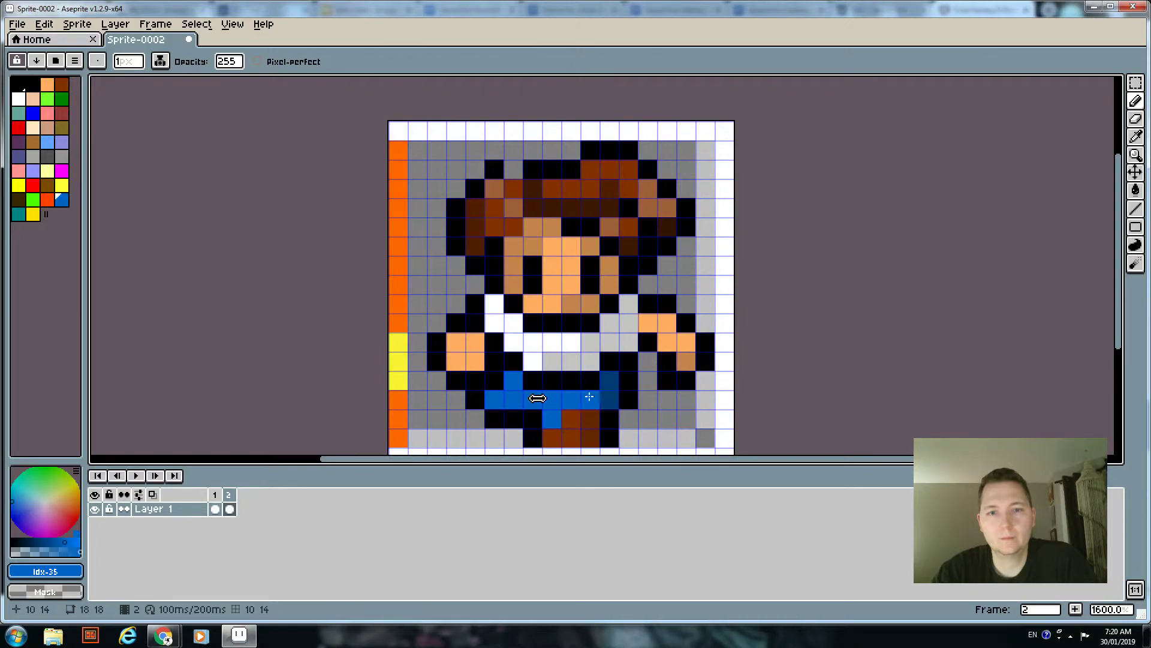
{"action": "left_click", "coordinate": [590, 399]}
{"action": "left_click", "coordinate": [610, 399]}
{"action": "left_click", "coordinate": [610, 379]}
{"action": "left_click", "coordinate": [490, 386]}
{"action": "key", "text": "ctrl+z"}
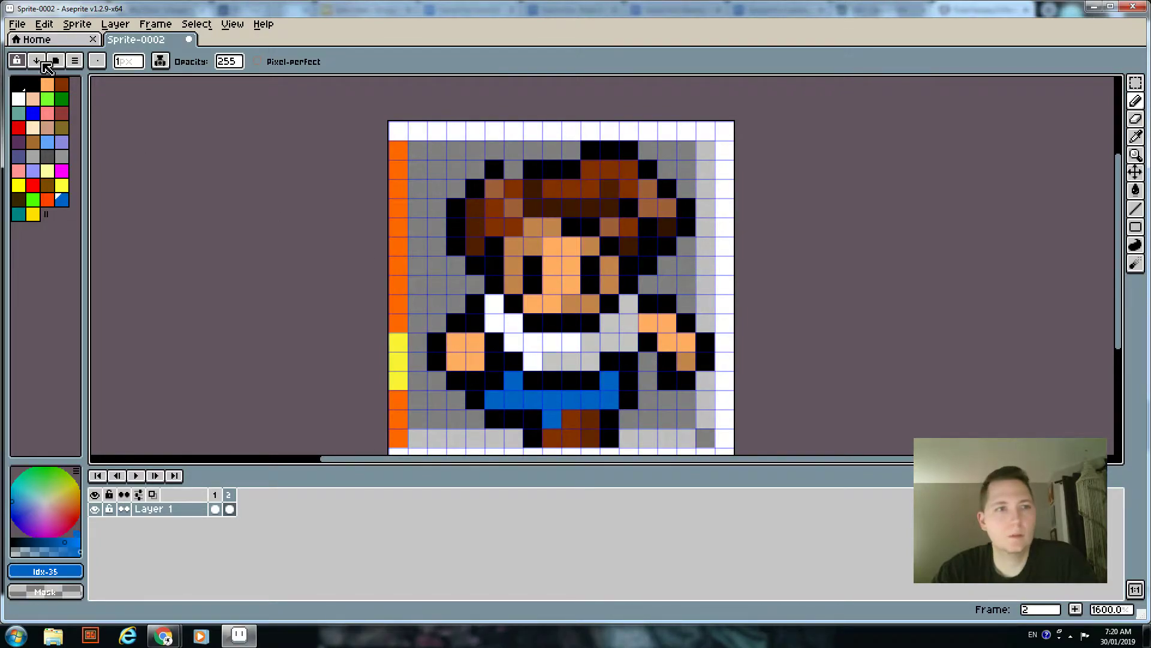
{"action": "left_click", "coordinate": [61, 84]}
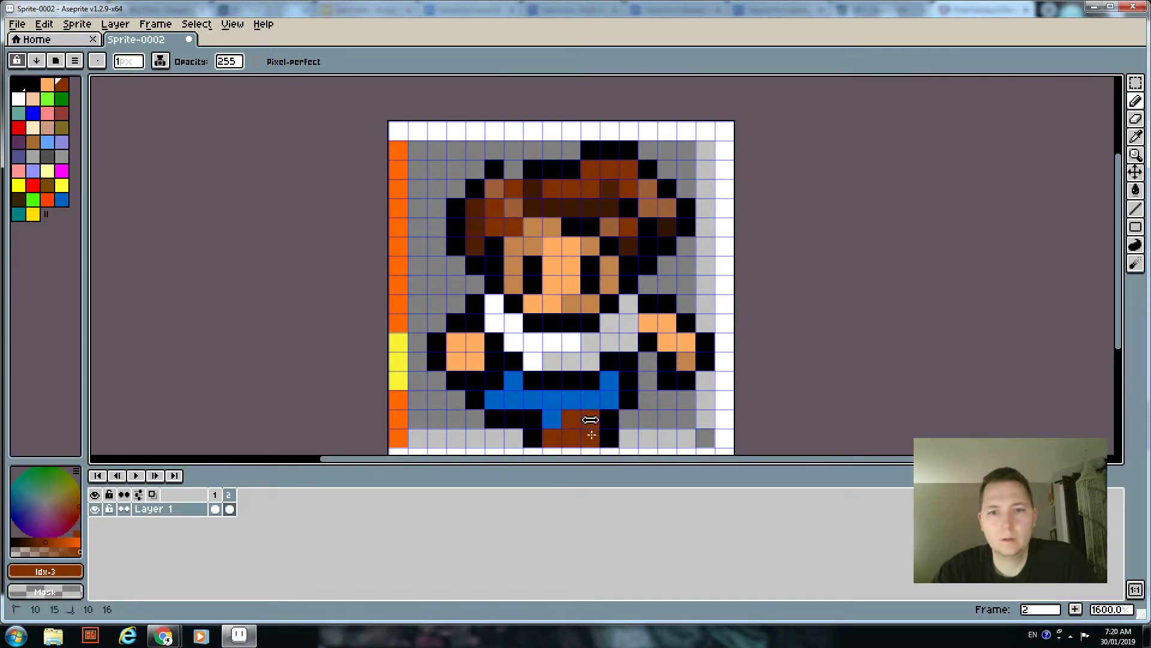
Repaint the grey shaded pixels along the shirt's lower row and right side in frame 2 solid white
{"action": "left_click", "coordinate": [23, 106]}
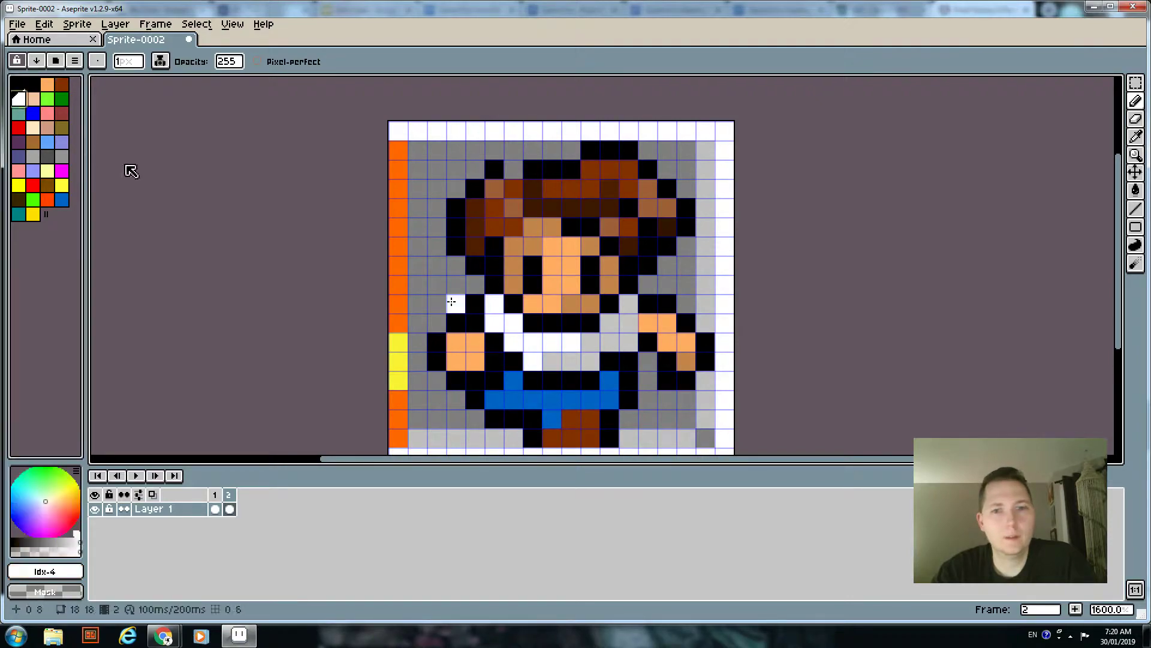
{"action": "left_click", "coordinate": [552, 362]}
{"action": "left_click", "coordinate": [571, 361]}
{"action": "left_click", "coordinate": [590, 360]}
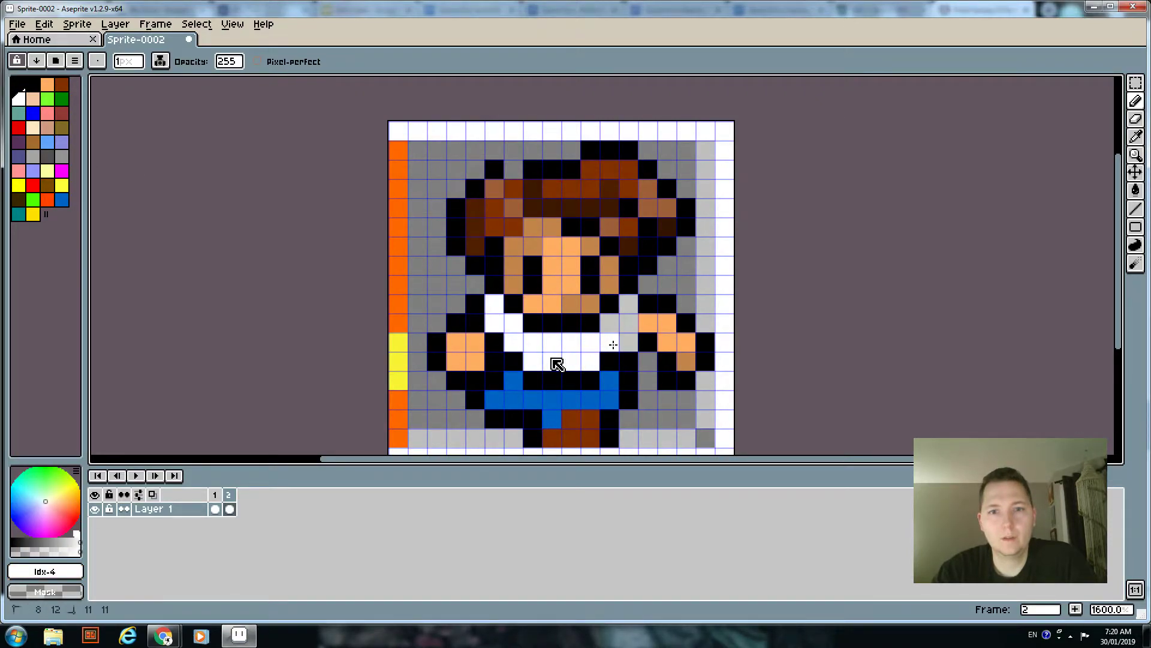
{"action": "key", "text": "ctrl+z"}
{"action": "key", "text": "ctrl+z"}
{"action": "key", "text": "ctrl+z"}
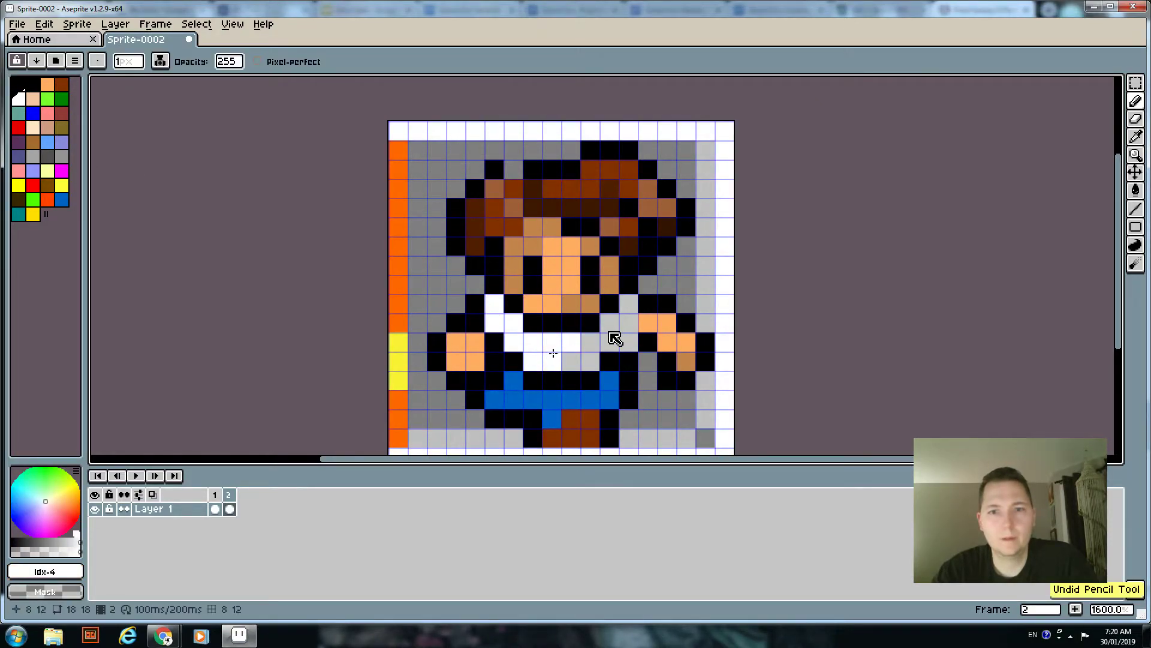
{"action": "left_click", "coordinate": [591, 360]}
{"action": "left_click", "coordinate": [590, 342]}
{"action": "left_click", "coordinate": [609, 343]}
{"action": "left_click", "coordinate": [629, 342]}
{"action": "left_click", "coordinate": [630, 328]}
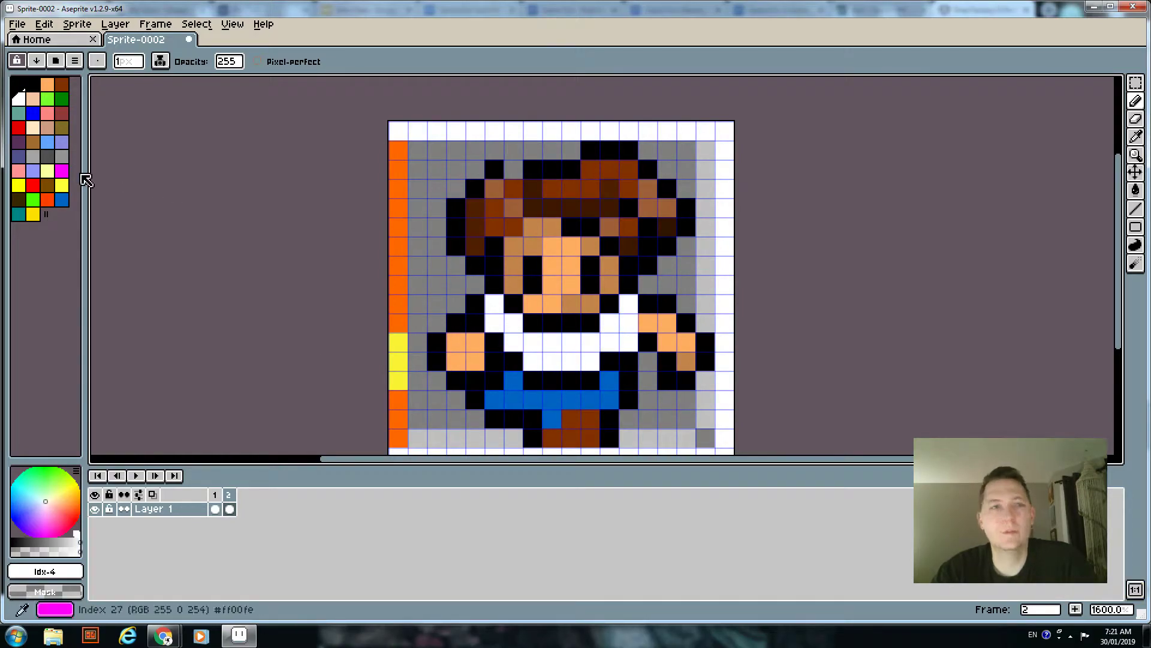
Repaint the right hand's lowest shaded pixel and the chin's shaded pixels in frame 2 light skin tone, comparing with frame 1
{"action": "left_click", "coordinate": [57, 85]}
{"action": "left_click", "coordinate": [694, 362]}
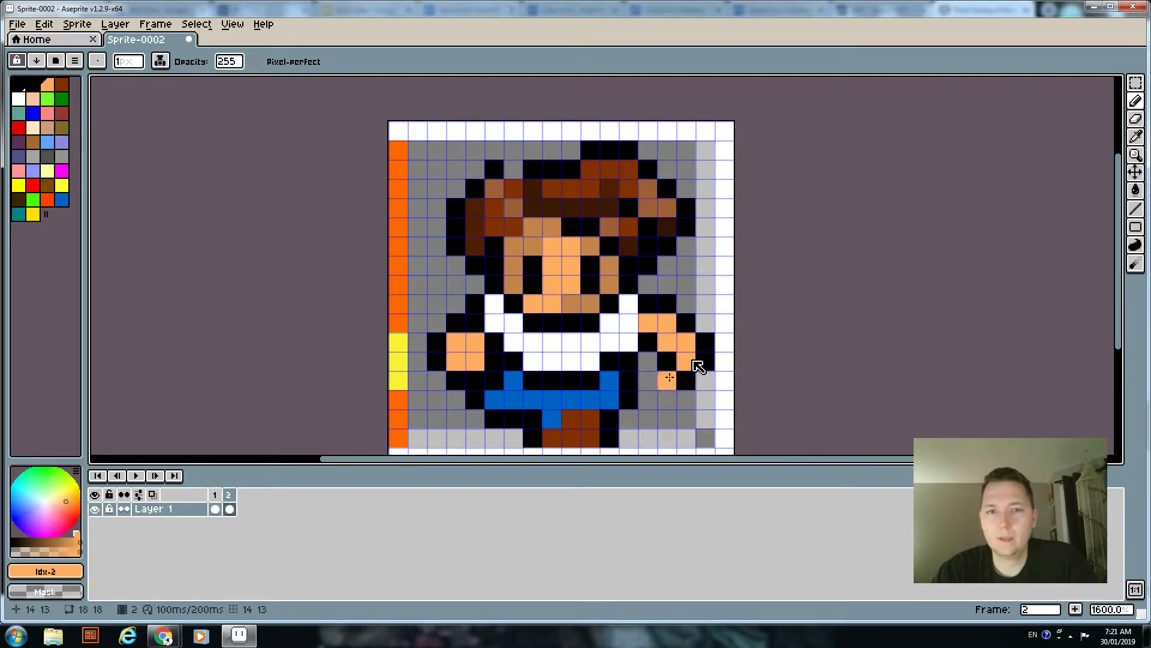
{"action": "left_click", "coordinate": [216, 510]}
{"action": "left_click", "coordinate": [230, 510]}
{"action": "left_click", "coordinate": [216, 510]}
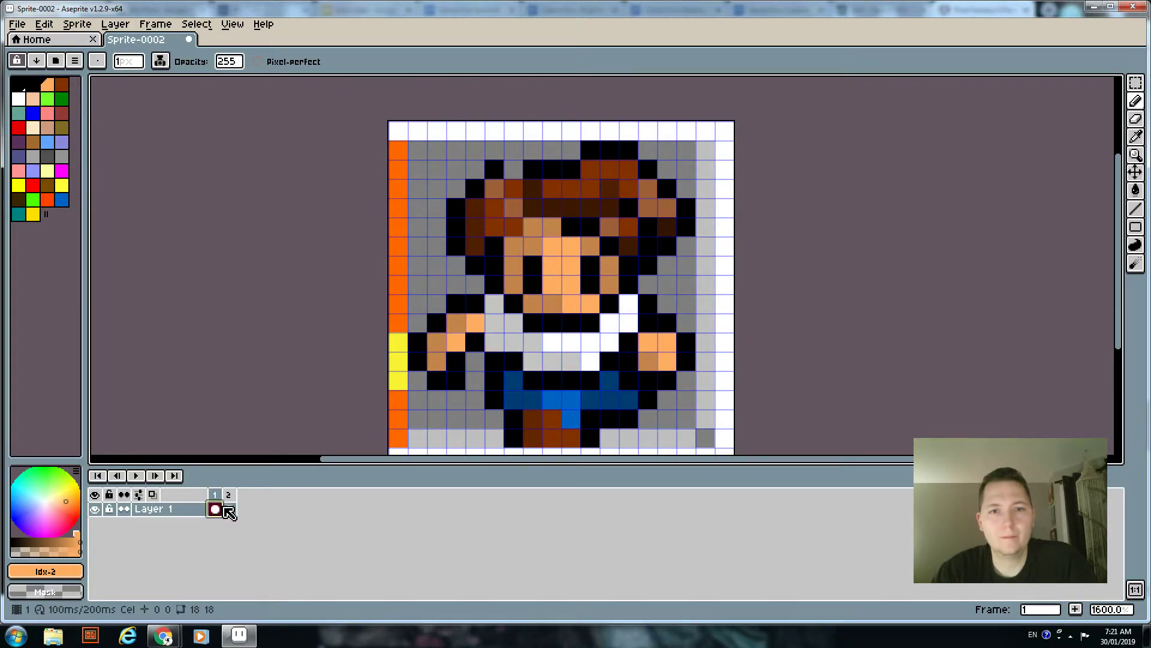
{"action": "left_click", "coordinate": [230, 510]}
{"action": "left_click", "coordinate": [216, 510]}
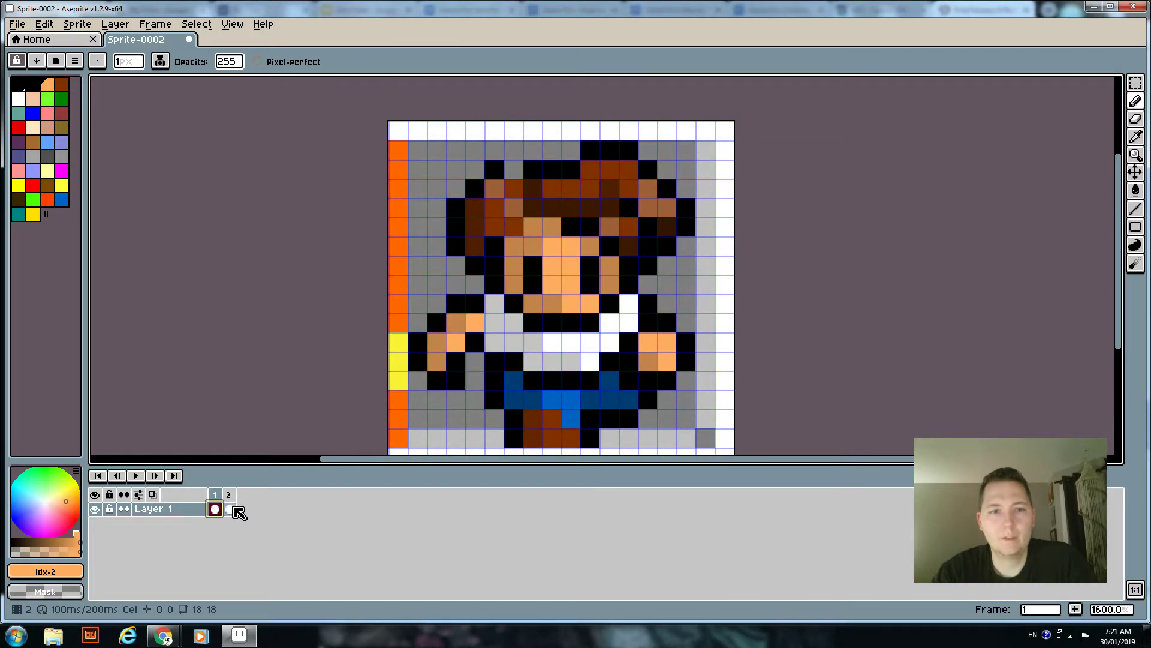
{"action": "left_click", "coordinate": [230, 510]}
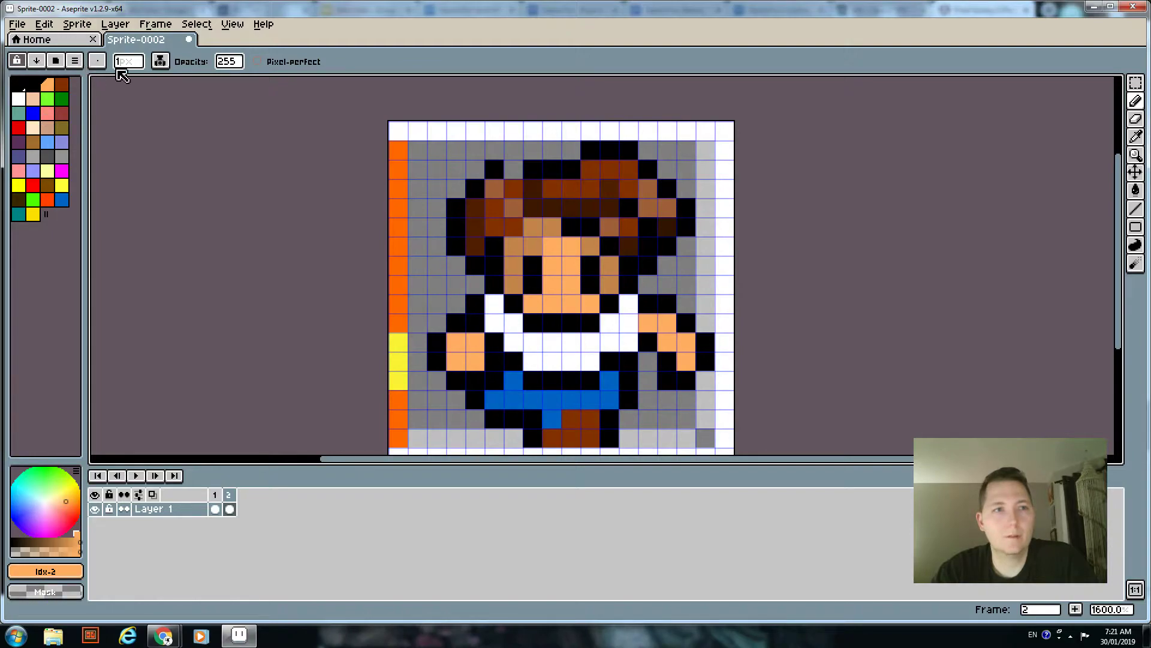
Sample the shaded skin tone #c4854d from the forehead and shade the chin's left half and the left hand's lower-left pixel in frame 2
{"action": "left_click", "coordinate": [1135, 137]}
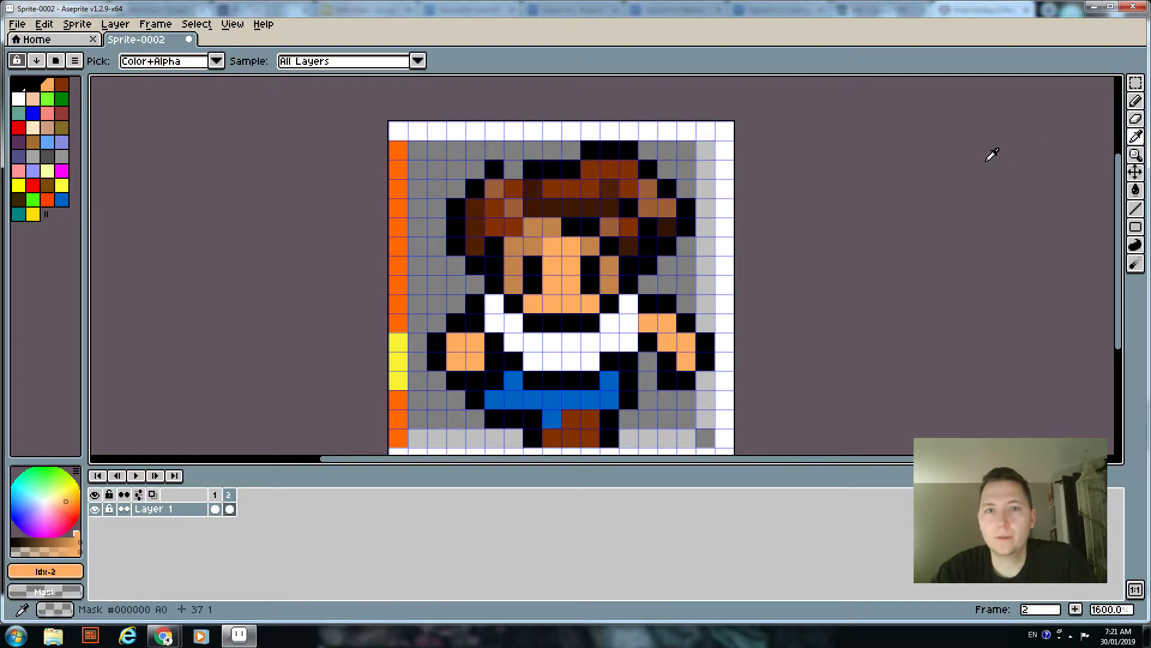
{"action": "left_click", "coordinate": [538, 231]}
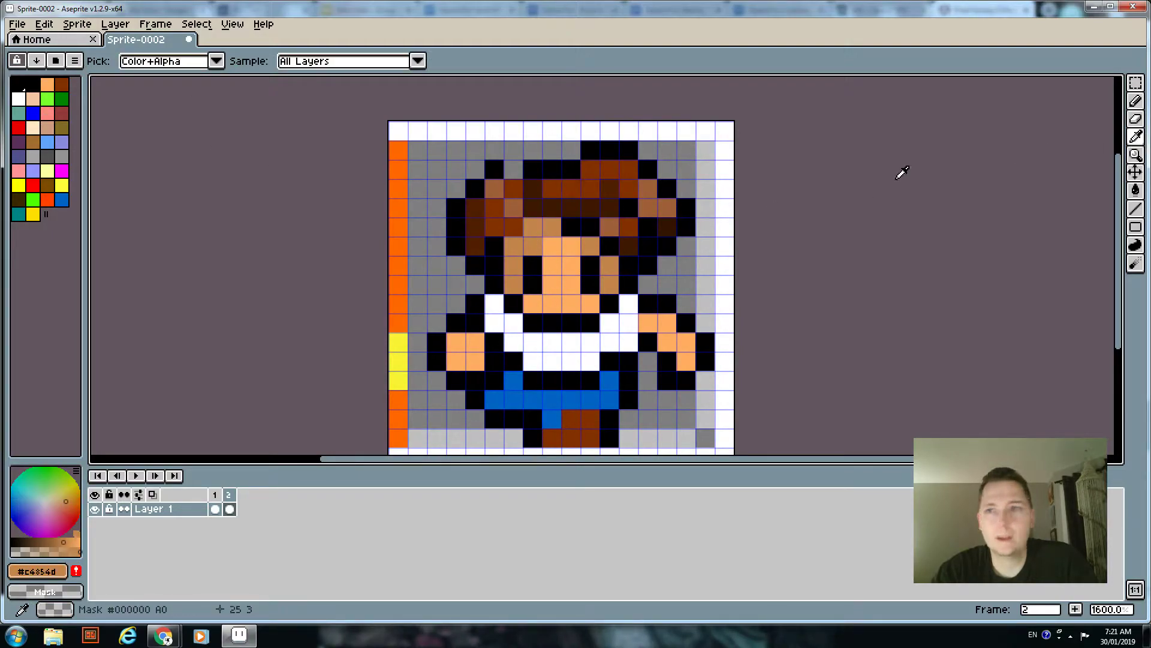
{"action": "left_click", "coordinate": [1135, 101]}
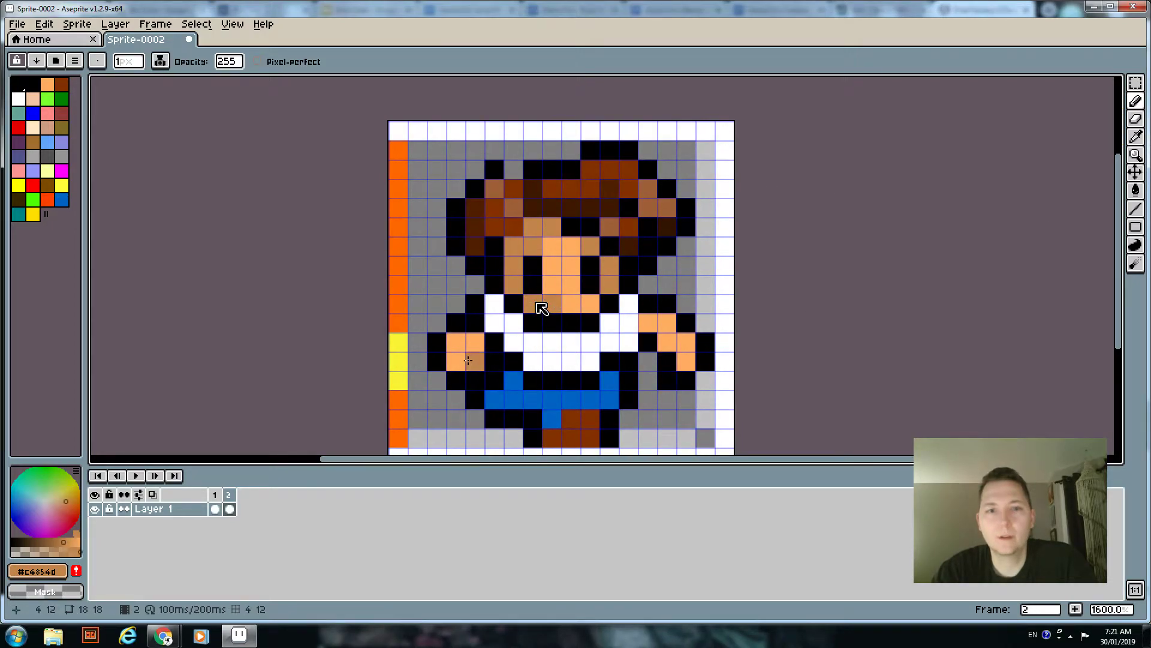
{"action": "left_click", "coordinate": [219, 499]}
{"action": "left_click", "coordinate": [217, 497]}
{"action": "left_click", "coordinate": [231, 503]}
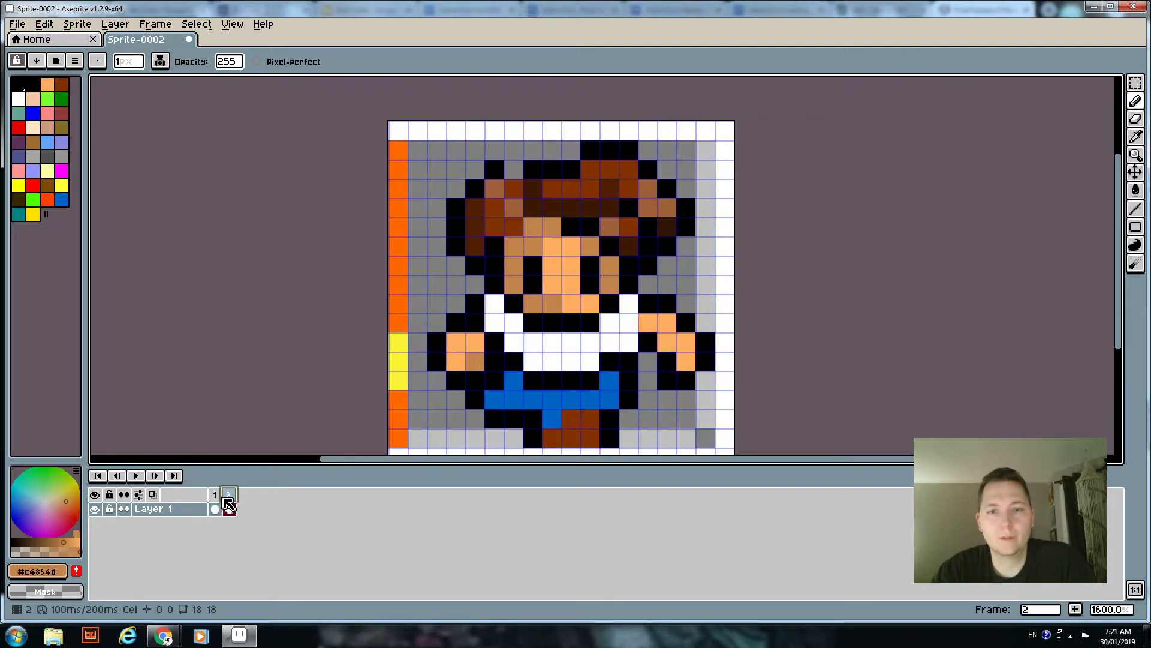
{"action": "left_click", "coordinate": [223, 502]}
{"action": "left_click", "coordinate": [231, 504]}
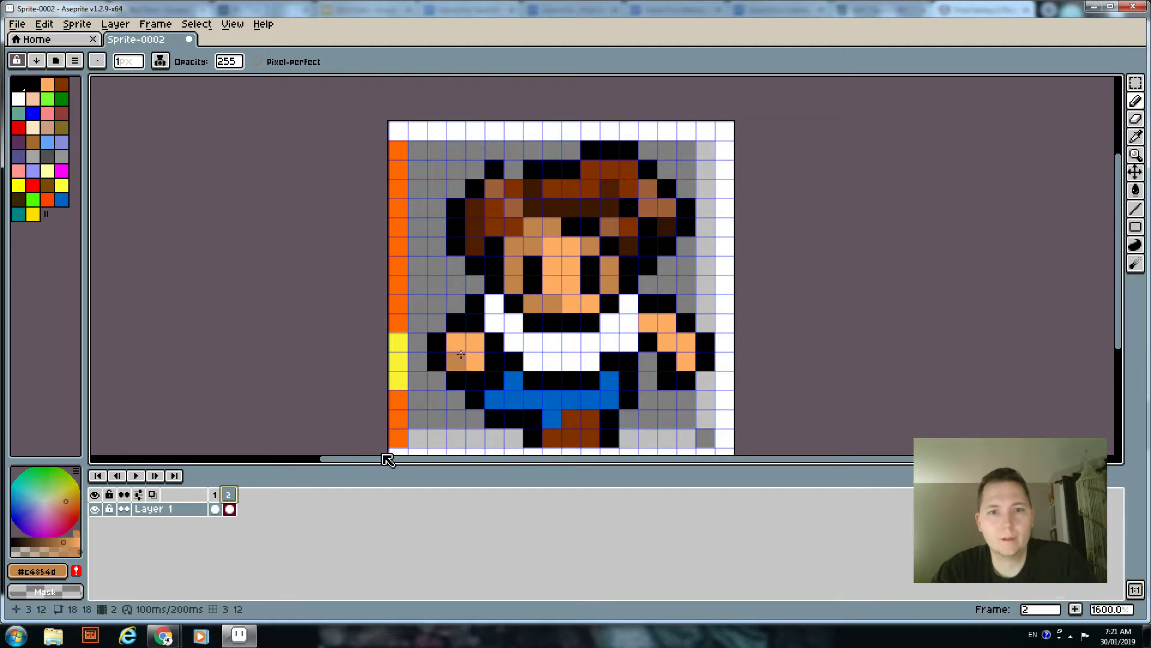
Shade the right forearm's inner pixel and the hand's lowest pixel in frame 2 with #c4854d, using frame 1 as reference
{"action": "left_click", "coordinate": [216, 505]}
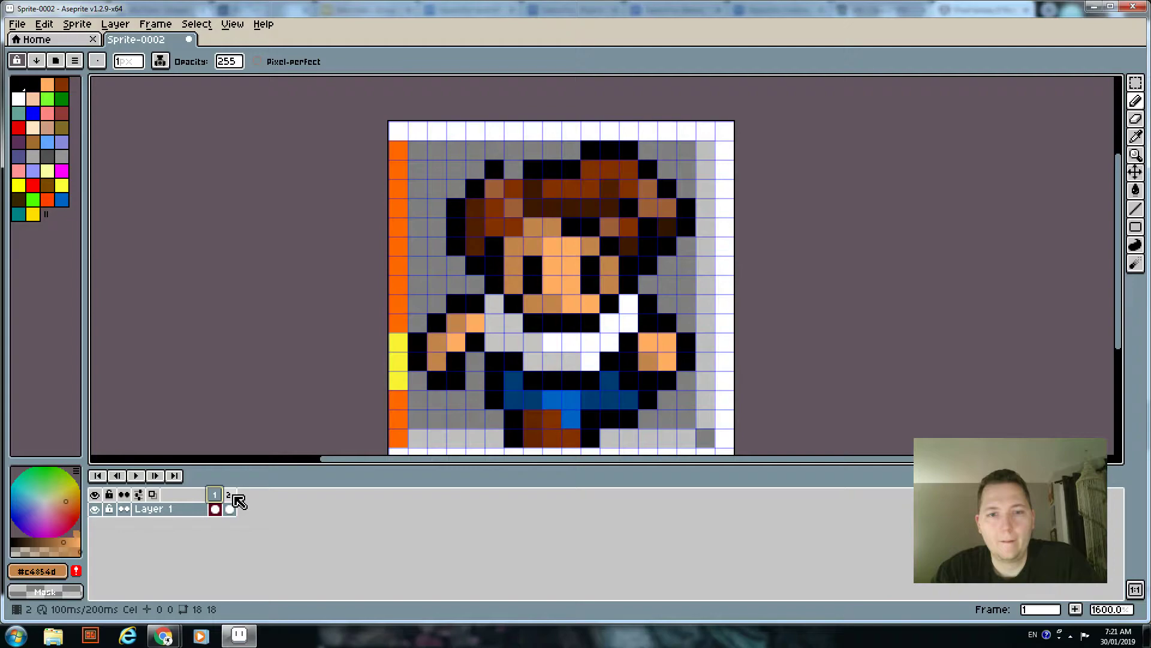
{"action": "left_click", "coordinate": [236, 497]}
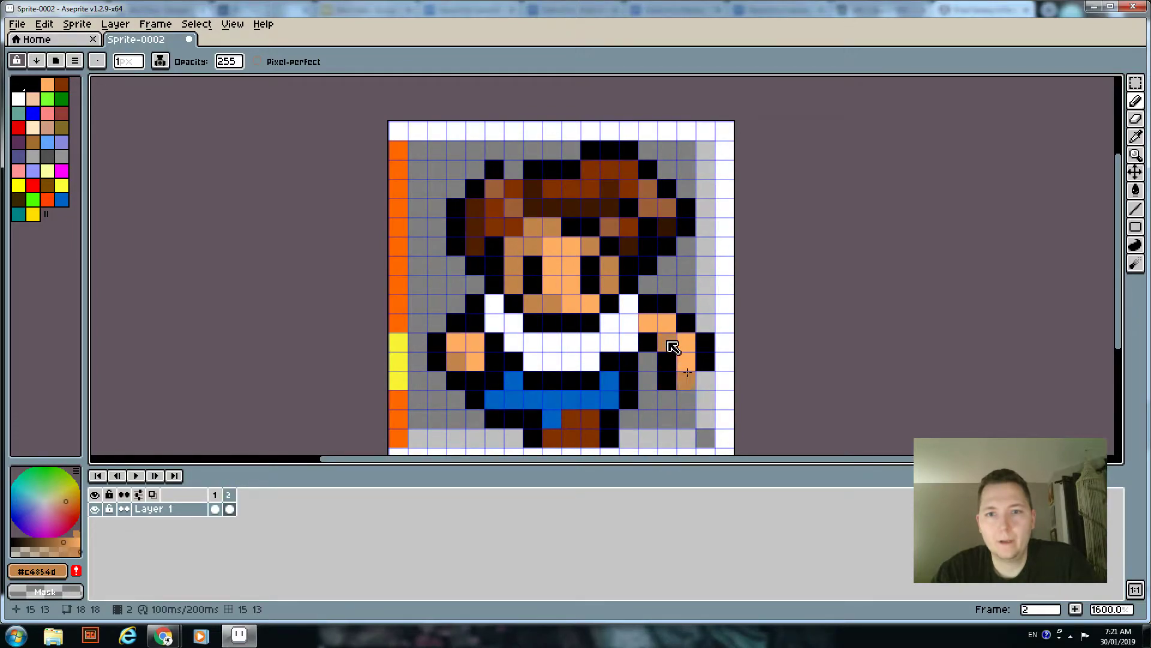
{"action": "left_click", "coordinate": [686, 360]}
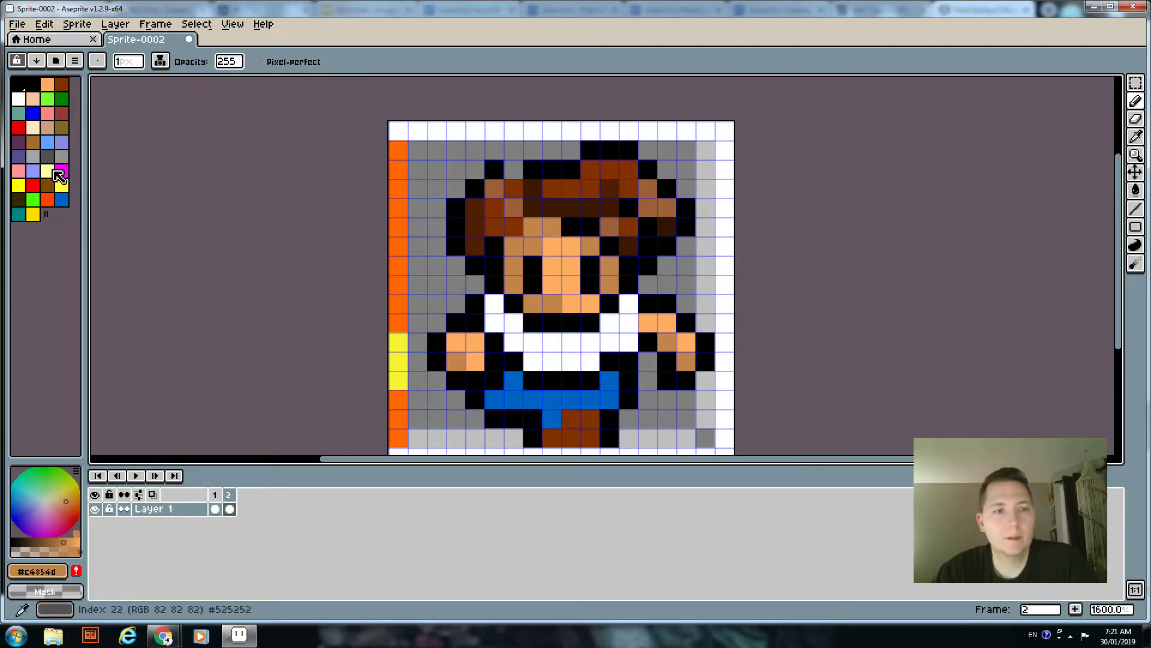
Sample the shirt's grey #c4c4c4 from frame 1 and shade the shirt's left side and lower row in frame 2
{"action": "left_click", "coordinate": [215, 494]}
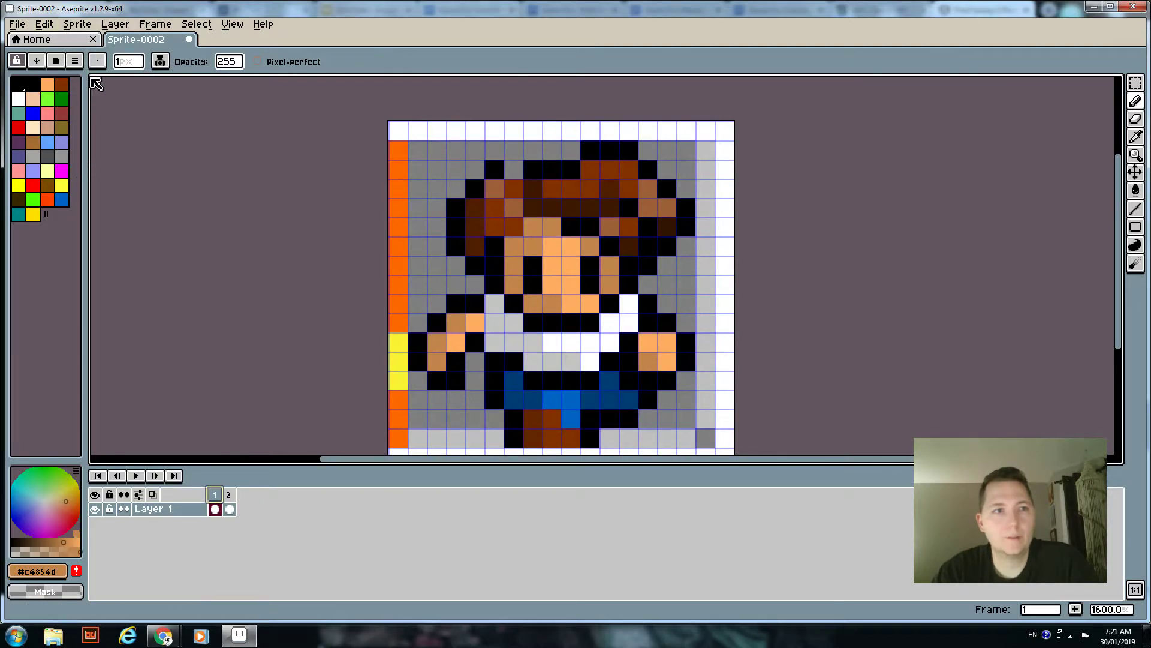
{"action": "key", "text": "i"}
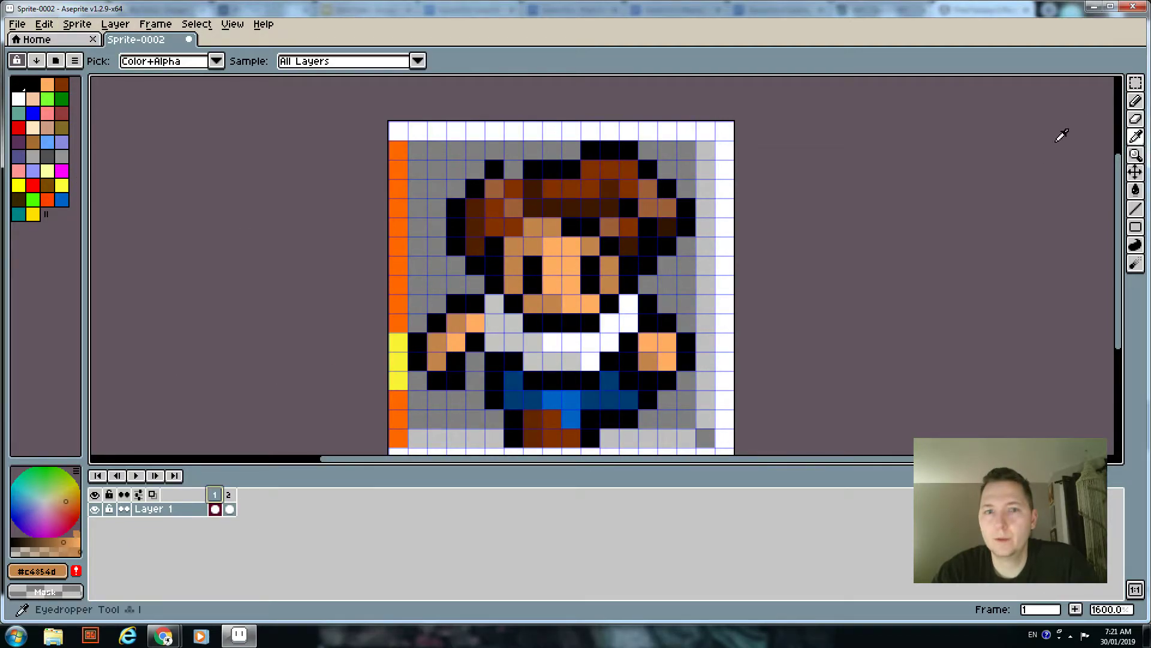
{"action": "left_click", "coordinate": [507, 321]}
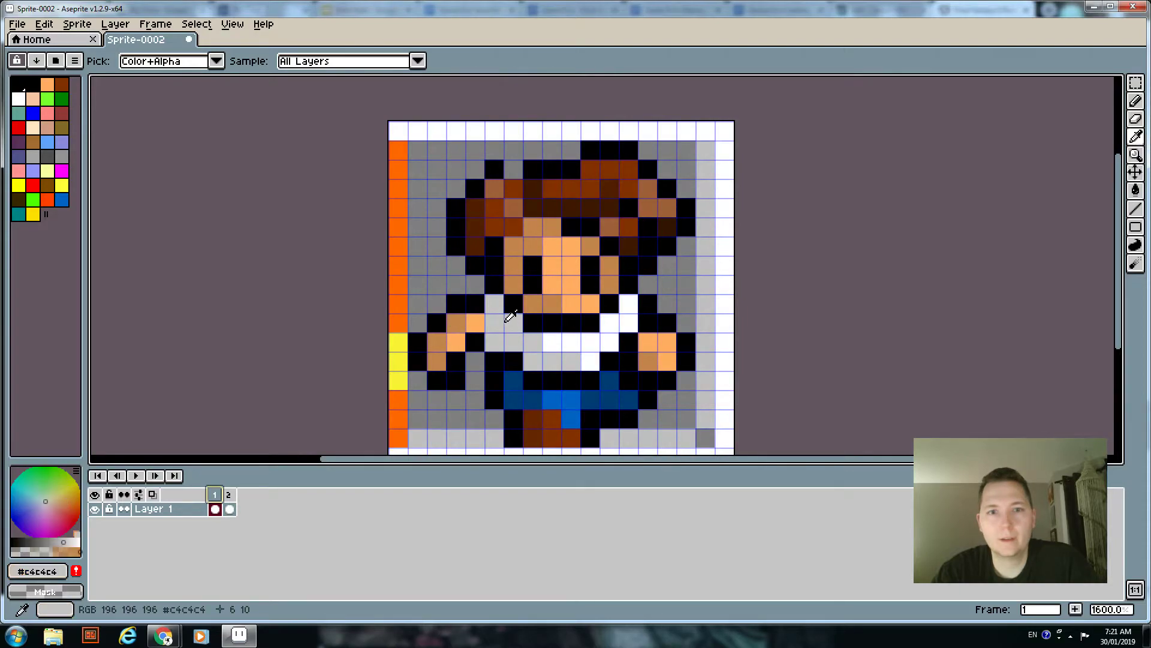
{"action": "left_click", "coordinate": [228, 502]}
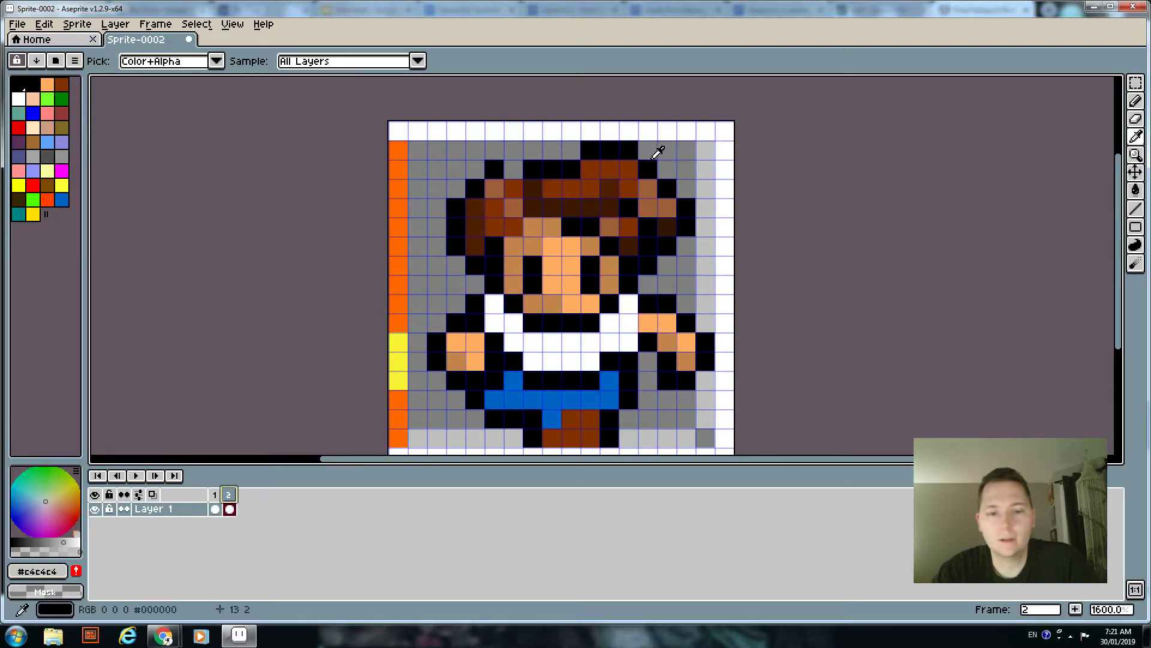
{"action": "key", "text": "b"}
{"action": "mouse_move", "coordinate": [494, 304]}
{"action": "left_mouse_down"}
{"action": "mouse_move", "coordinate": [514, 343]}
{"action": "mouse_move", "coordinate": [573, 359]}
{"action": "left_mouse_up"}
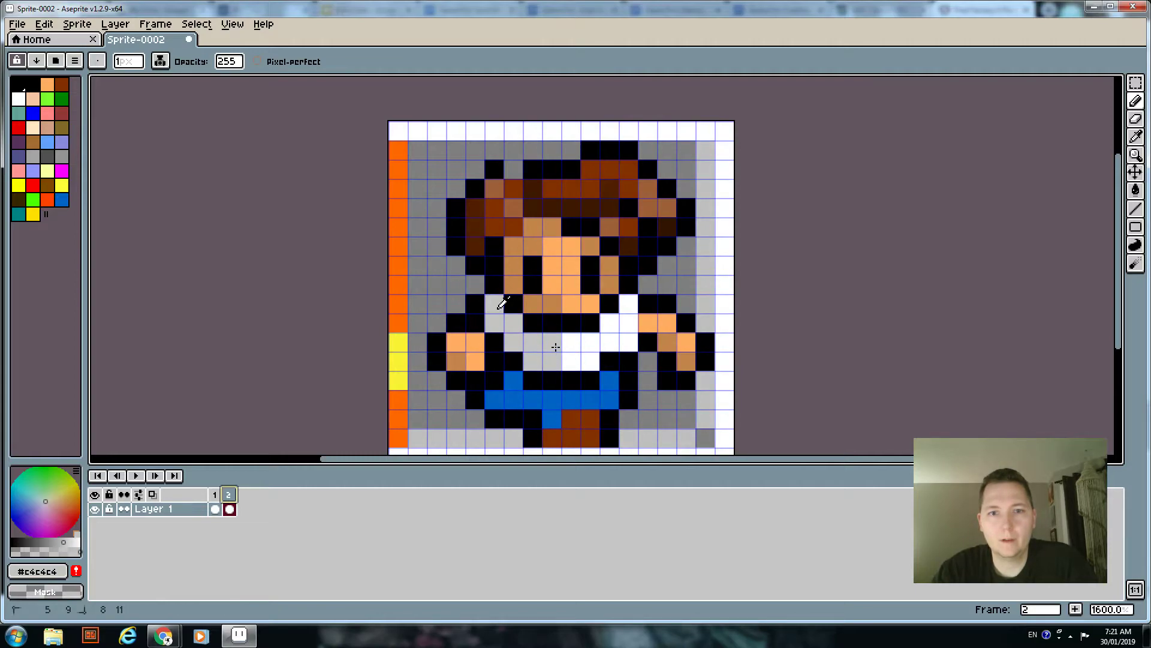
Sample the dark blue #013c76 from frame 1's trousers and shade the three leftmost trouser pixels in frame 2
{"action": "left_click", "coordinate": [214, 509]}
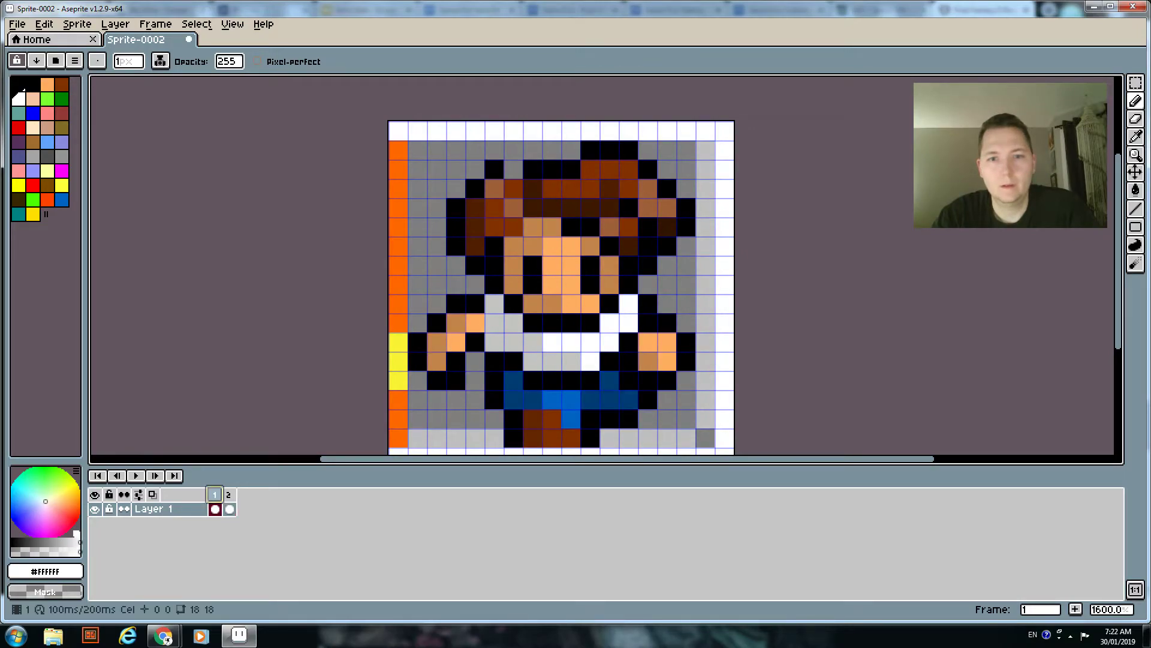
{"action": "key", "text": "i"}
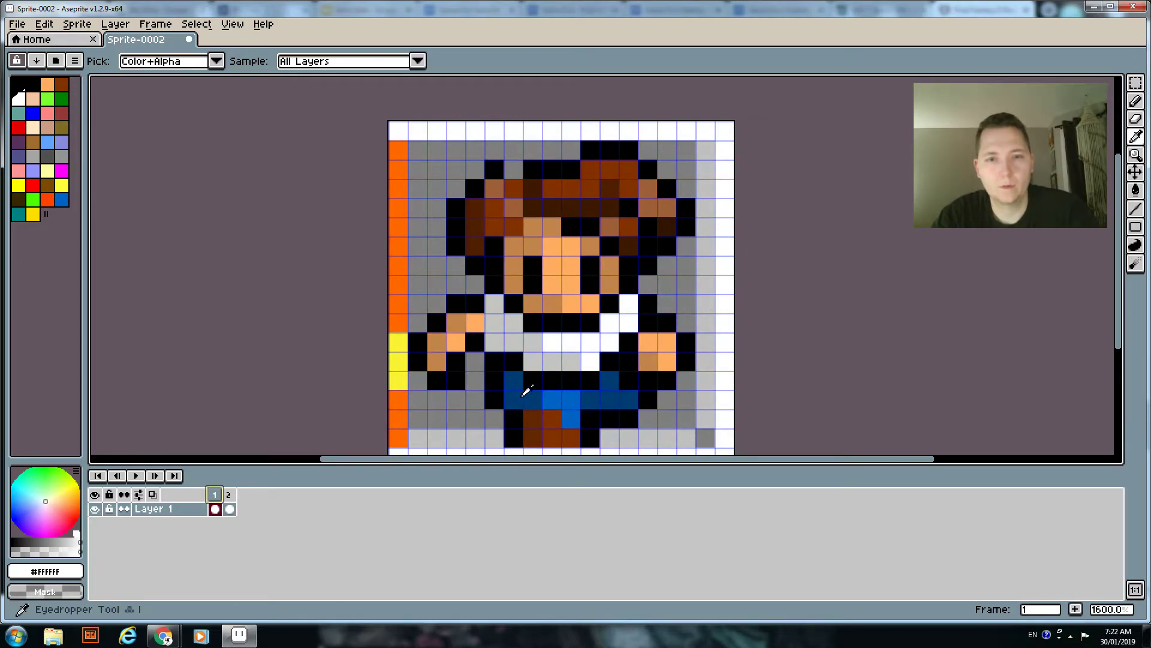
{"action": "left_click", "coordinate": [514, 390]}
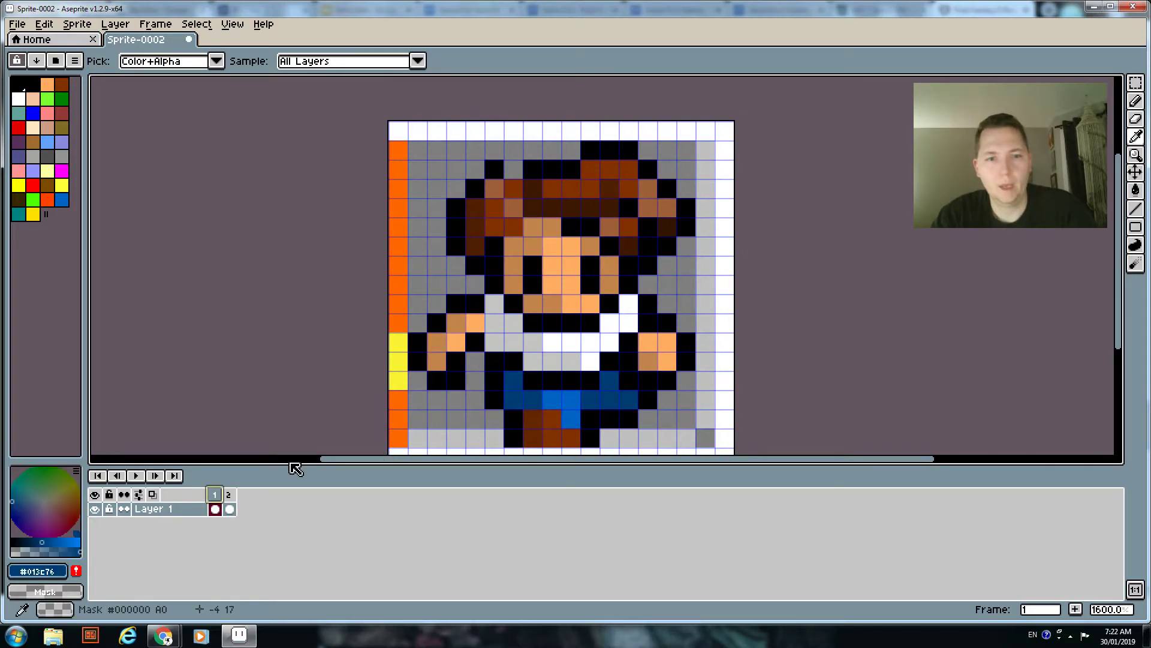
{"action": "left_click", "coordinate": [229, 498]}
{"action": "key", "text": "b"}
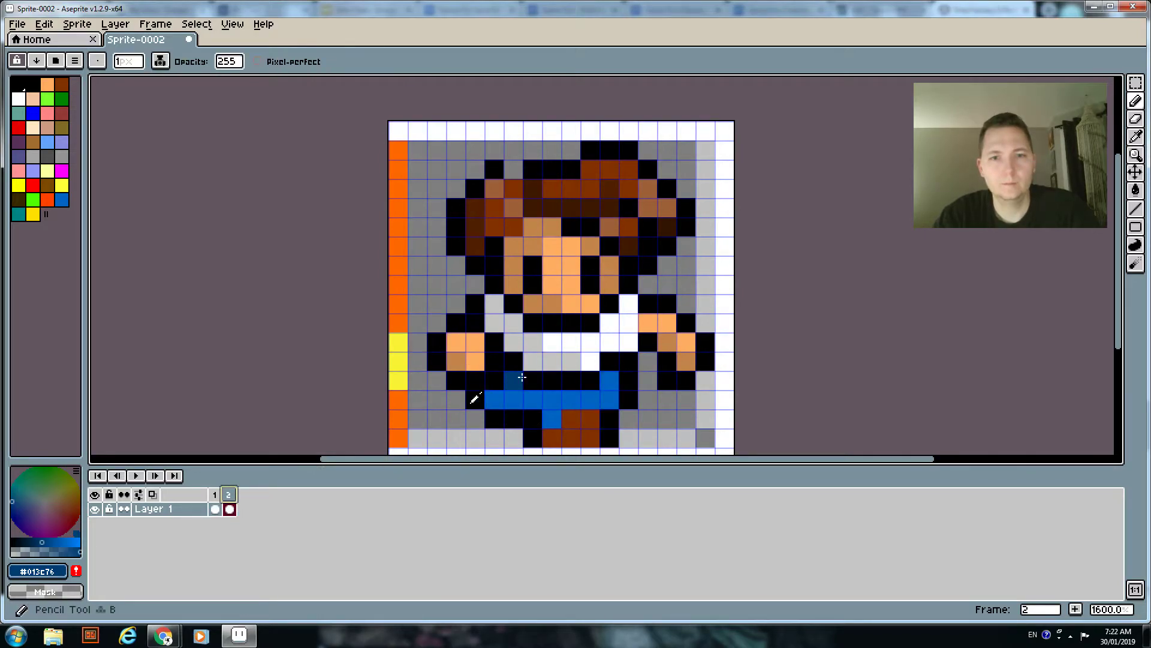
{"action": "left_click", "coordinate": [495, 400]}
{"action": "left_click", "coordinate": [514, 400]}
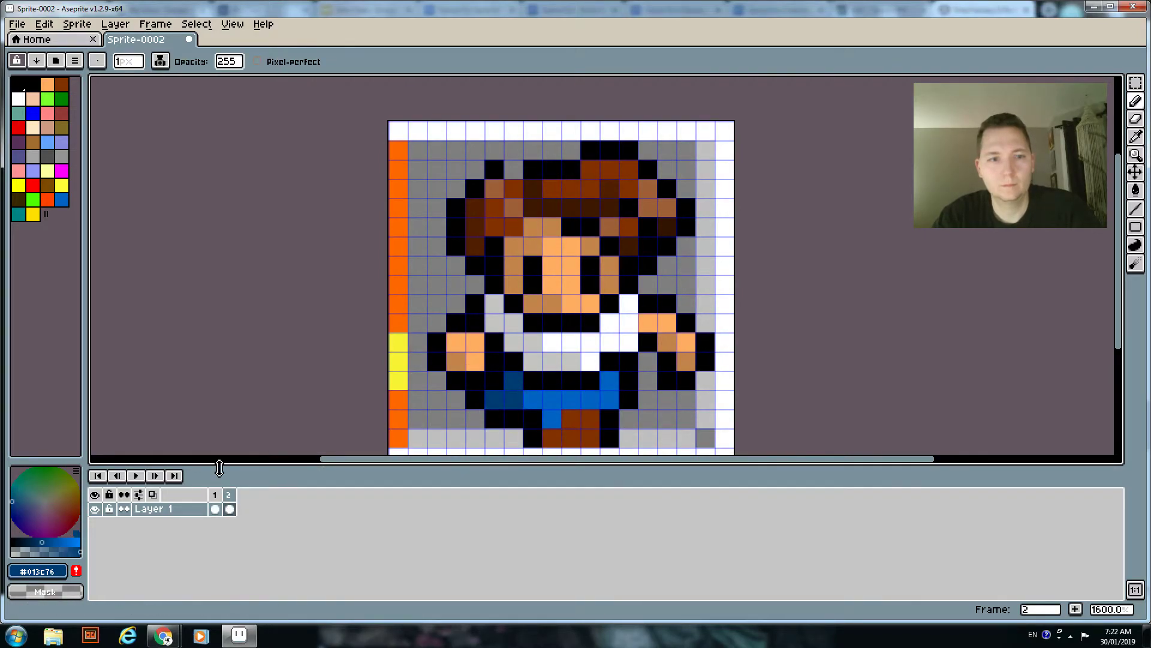
{"action": "left_click", "coordinate": [214, 495]}
{"action": "left_click", "coordinate": [229, 498]}
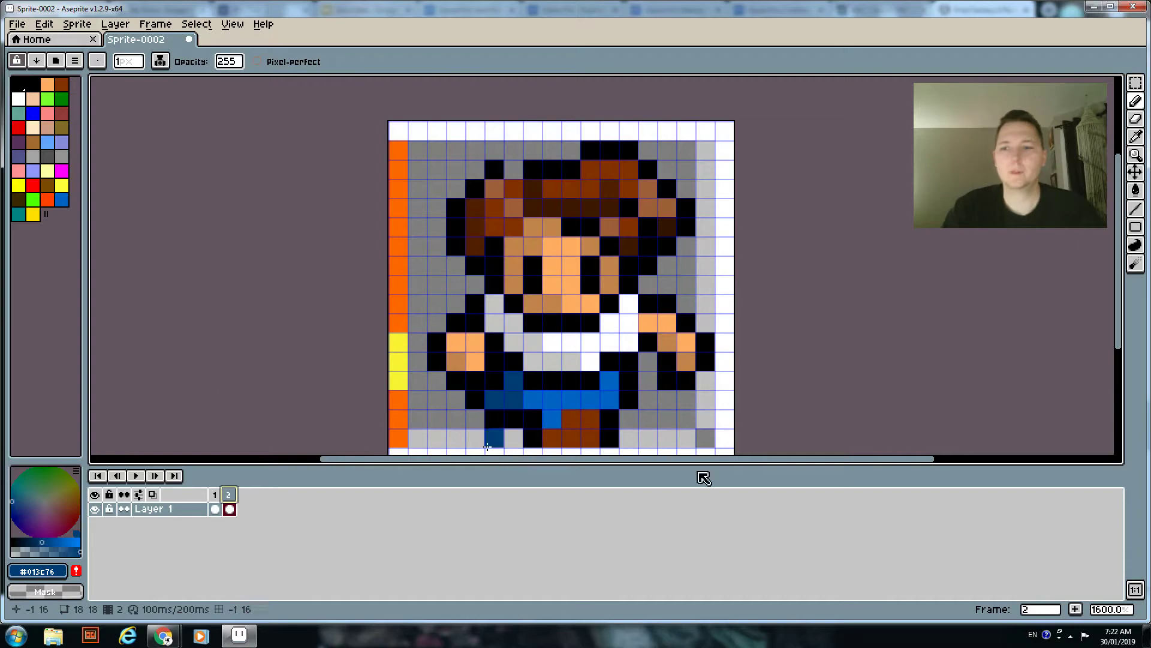
Play the two-frame animation in an enlarged preview with the sprite centred, and close the preview
{"action": "key", "text": "F7"}
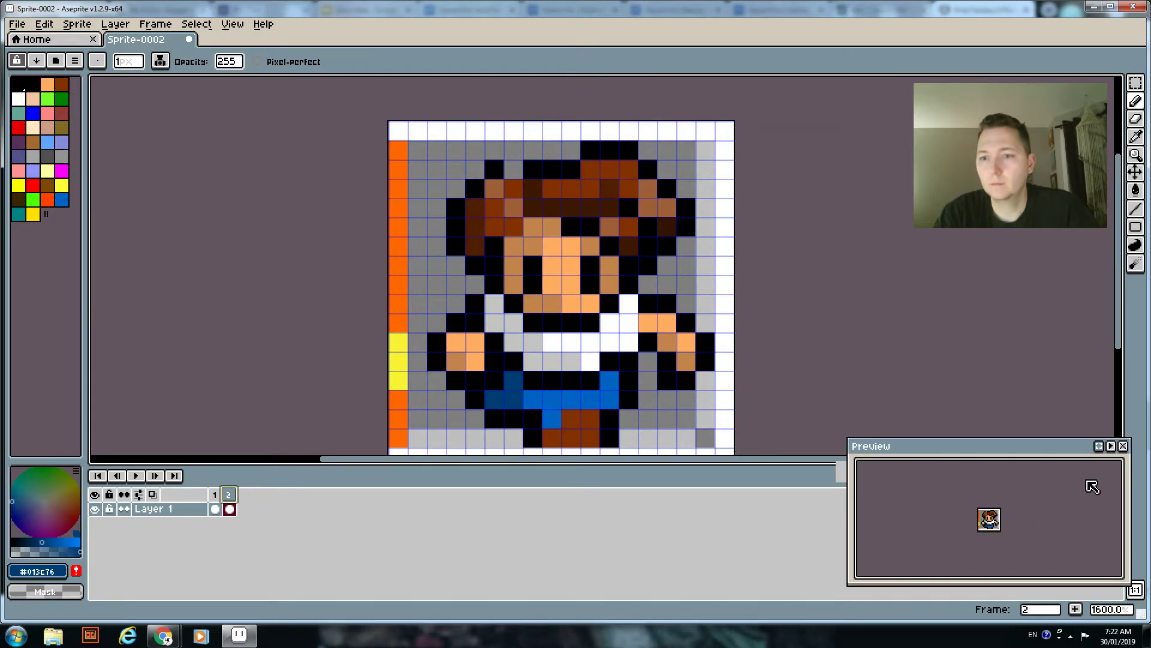
{"action": "scroll", "coordinate": [1004, 522], "scroll_direction": "up", "scroll_amount": 3}
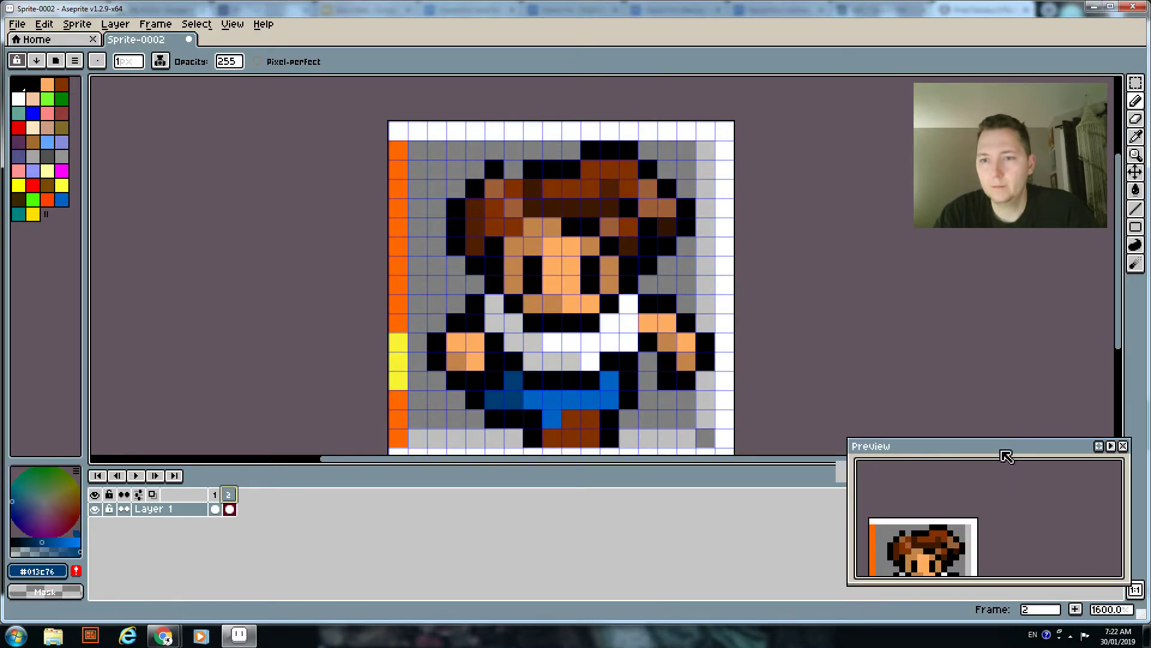
{"action": "left_click_drag", "start_coordinate": [1006, 447], "coordinate": [1007, 303]}
{"action": "left_click_drag", "start_coordinate": [960, 394], "coordinate": [1005, 336]}
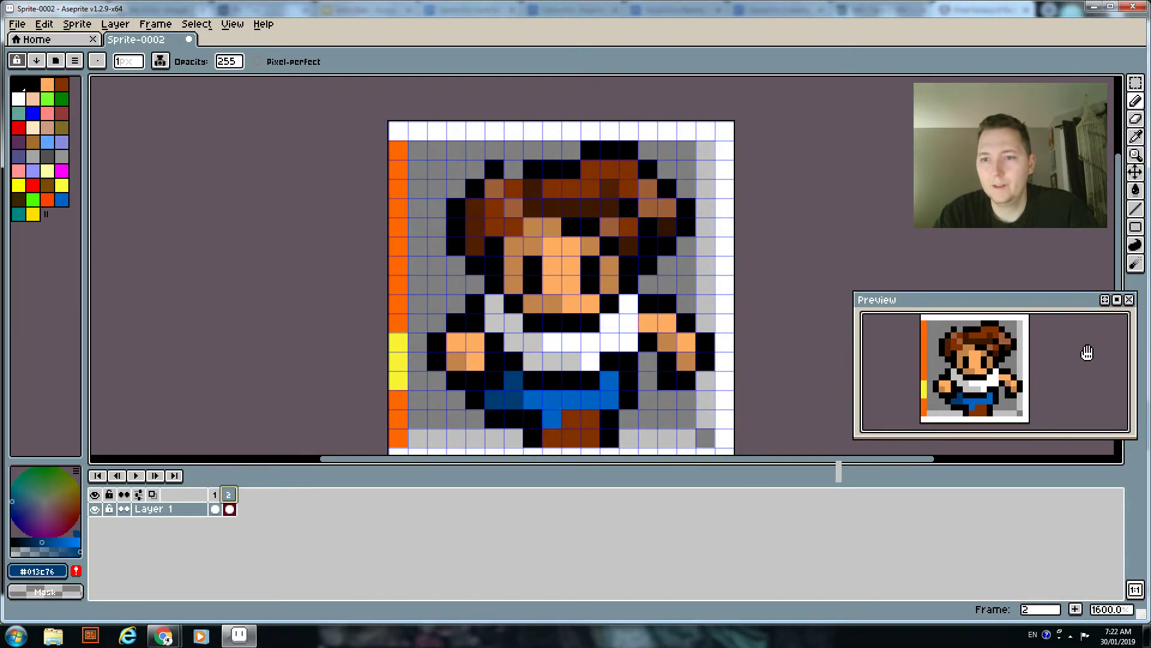
{"action": "left_click", "coordinate": [1131, 301]}
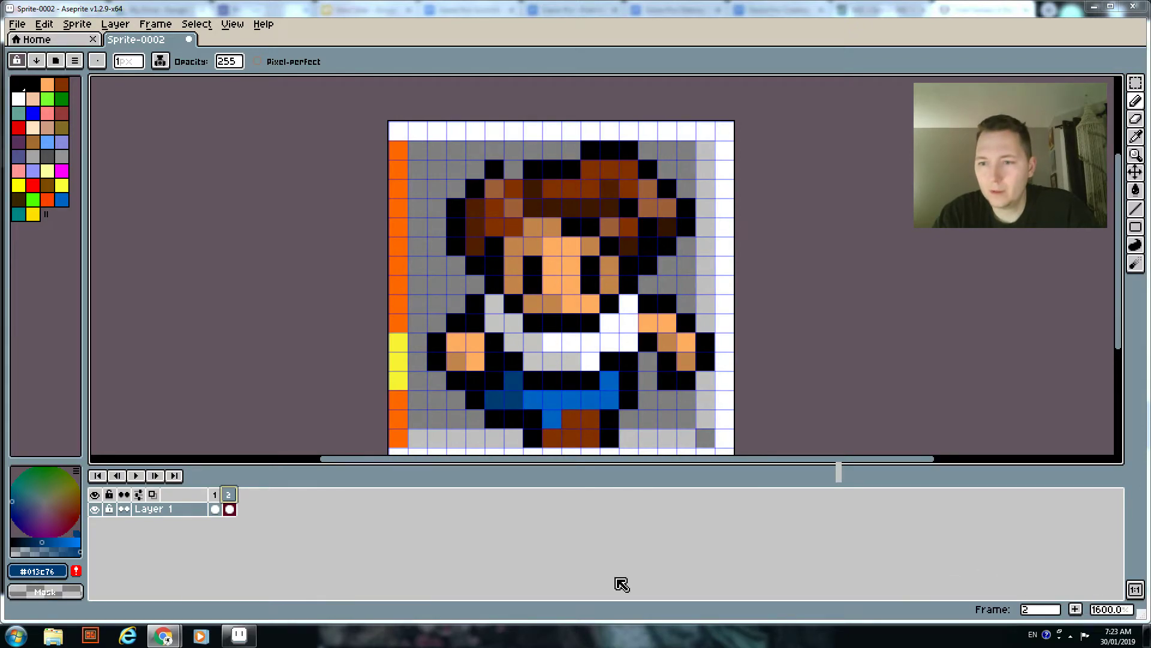
Set the duration of frame 1 to 400 milliseconds and reopen the animation preview
{"action": "left_click", "coordinate": [217, 495]}
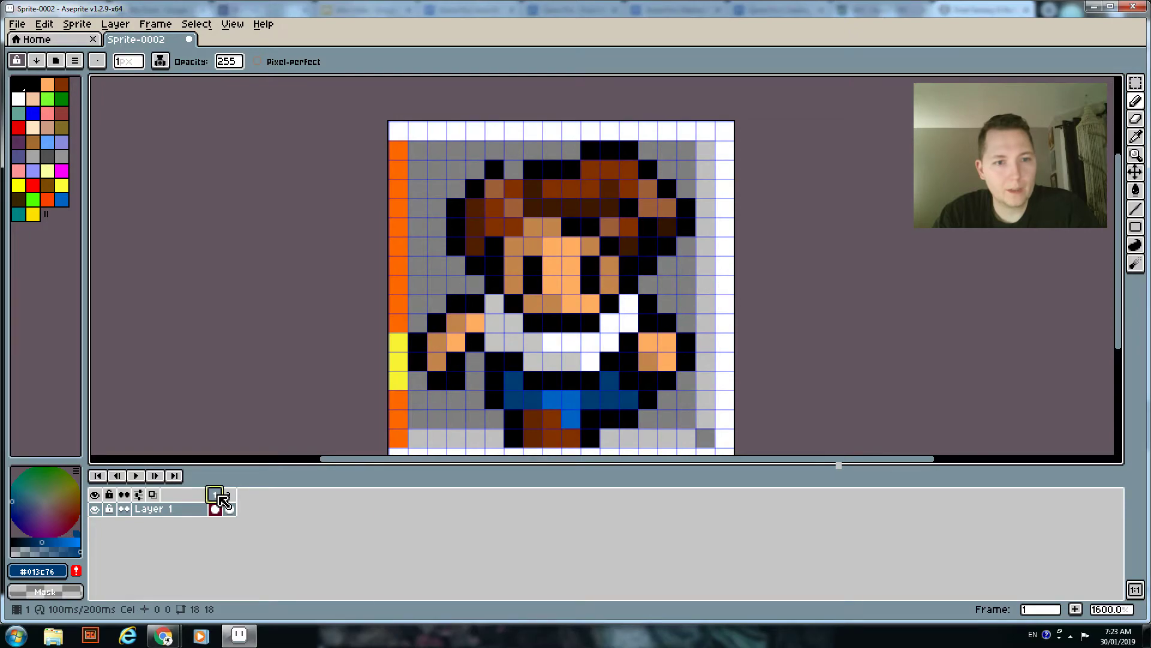
{"action": "right_click", "coordinate": [223, 502]}
{"action": "left_click", "coordinate": [294, 501]}
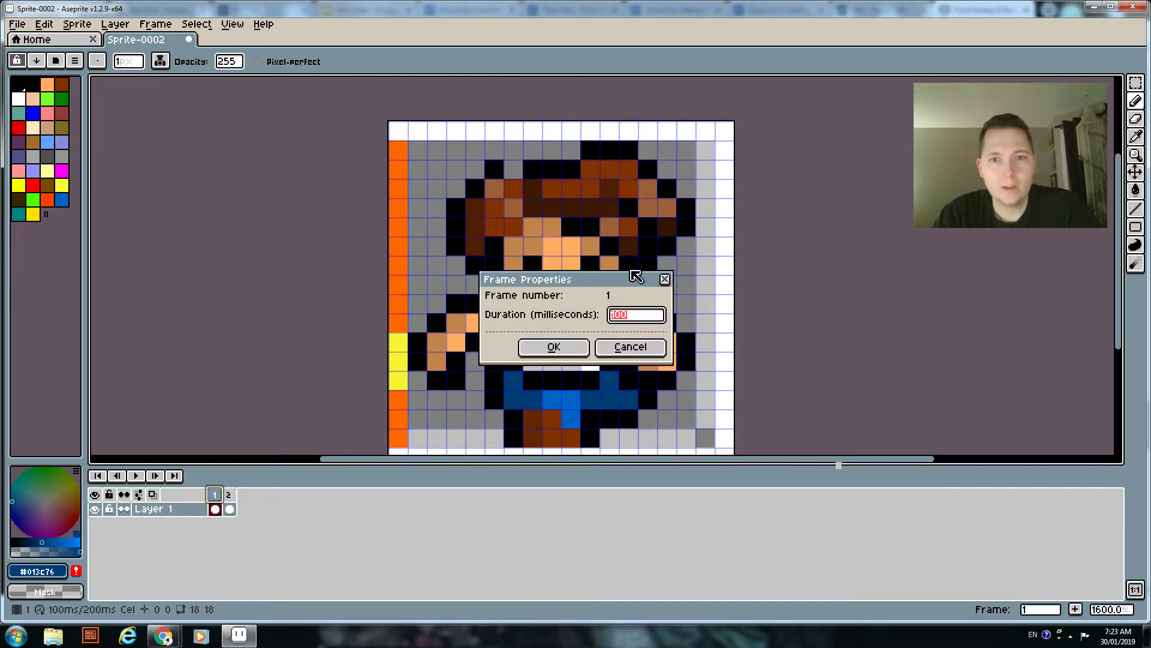
{"action": "left_click_drag", "start_coordinate": [635, 321], "coordinate": [603, 322]}
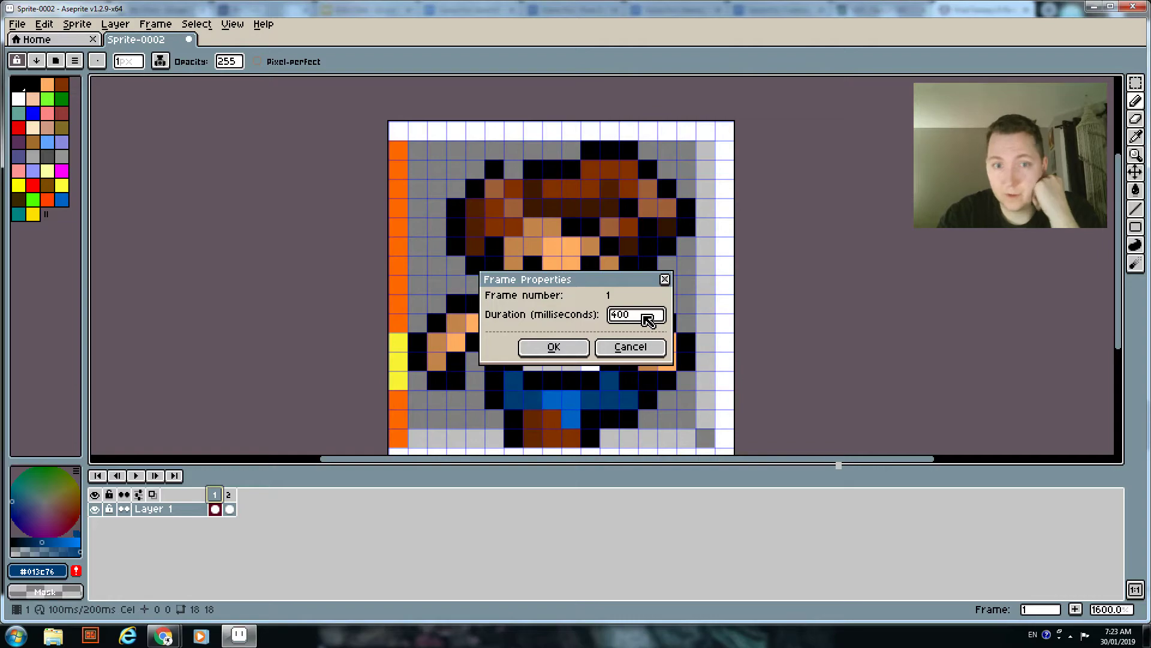
{"action": "left_click", "coordinate": [547, 347]}
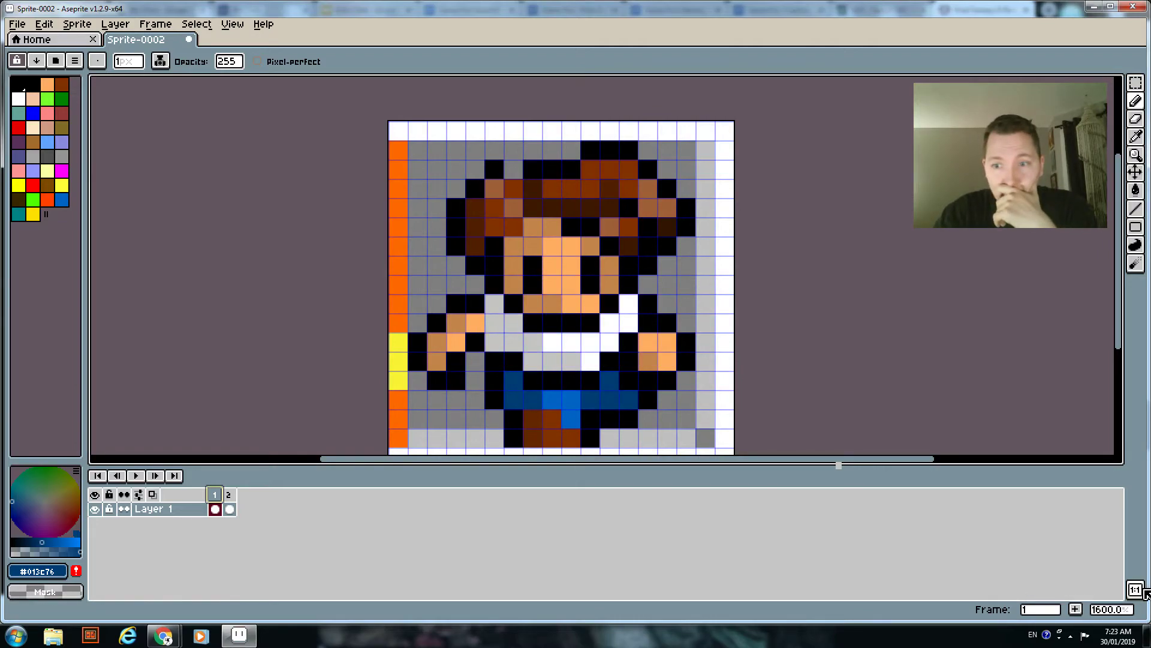
{"action": "key", "text": "F7"}
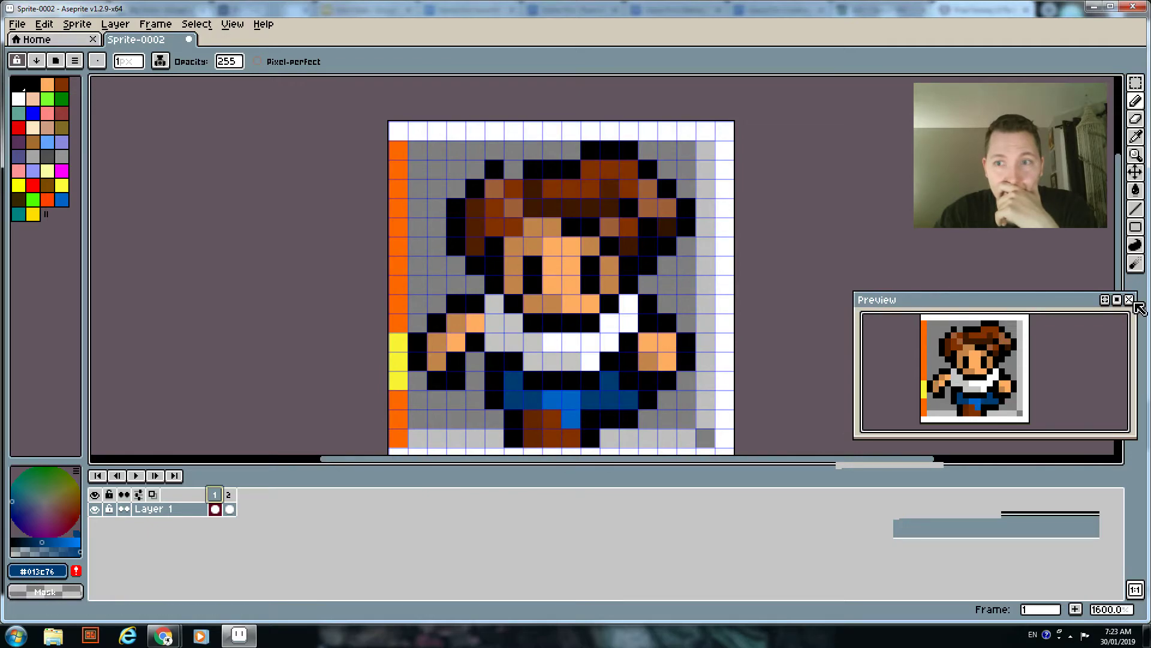
Set the duration of frame 2 to 400 milliseconds and close the animation preview
{"action": "left_click", "coordinate": [230, 508]}
{"action": "right_click", "coordinate": [228, 494]}
{"action": "left_click", "coordinate": [287, 507]}
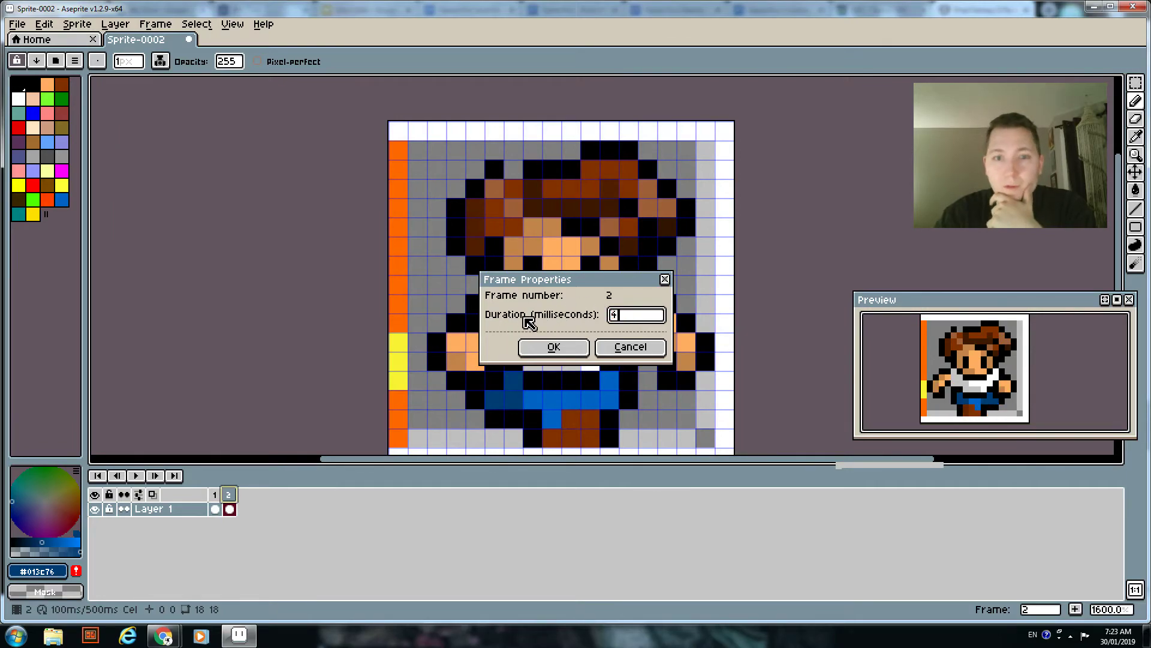
{"action": "left_click", "coordinate": [553, 347]}
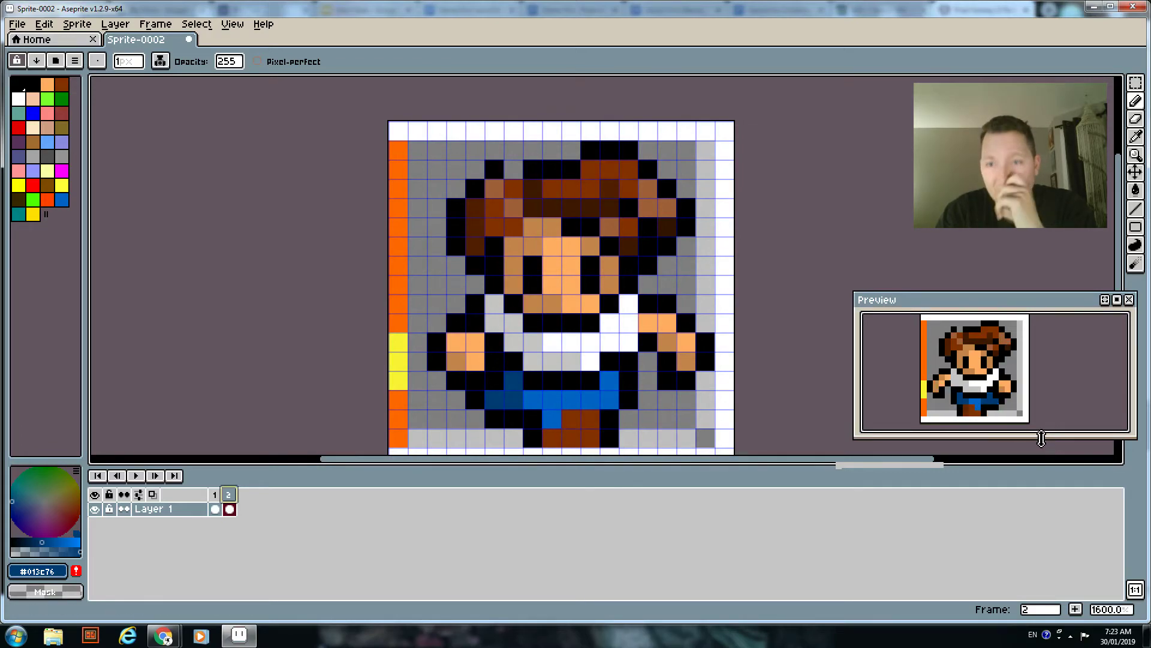
{"action": "left_click", "coordinate": [1128, 299]}
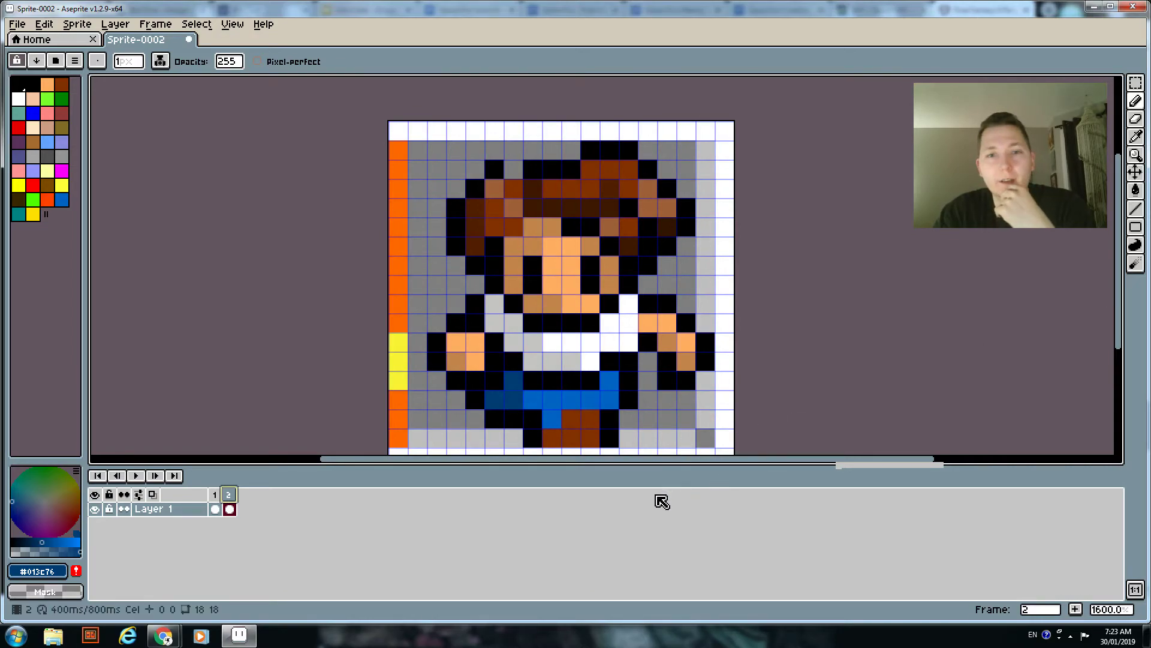
{"action": "left_click", "coordinate": [216, 505]}
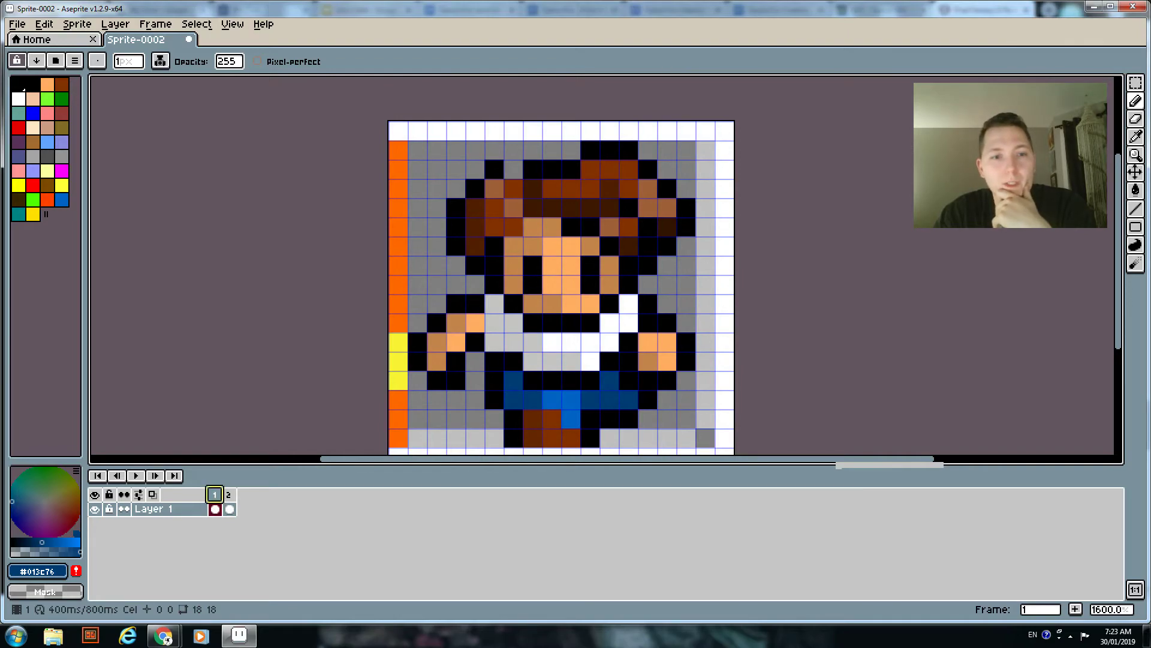
{"action": "right_click", "coordinate": [214, 495]}
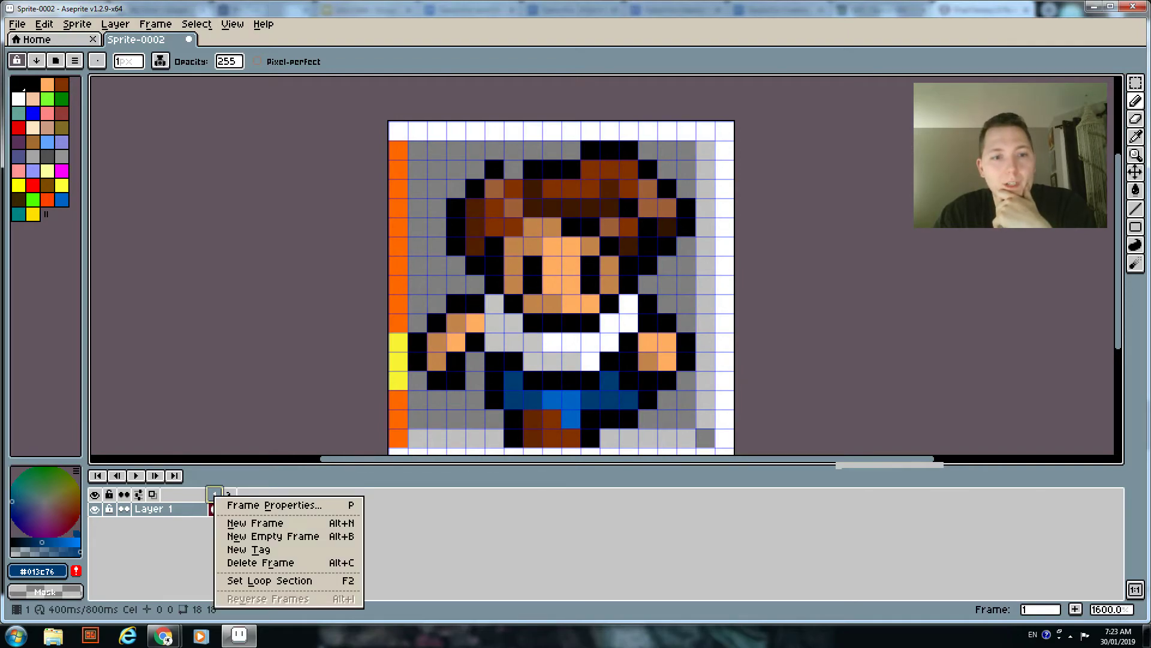
{"action": "left_click", "coordinate": [423, 521]}
{"action": "right_click", "coordinate": [215, 510]}
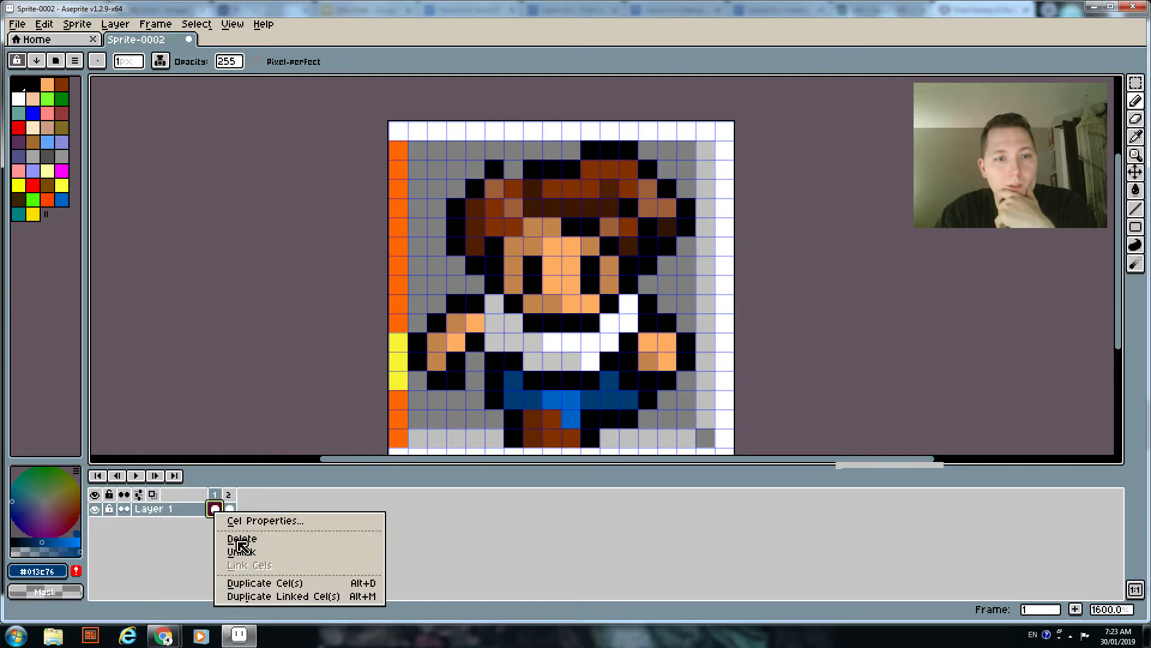
{"action": "left_click", "coordinate": [291, 585]}
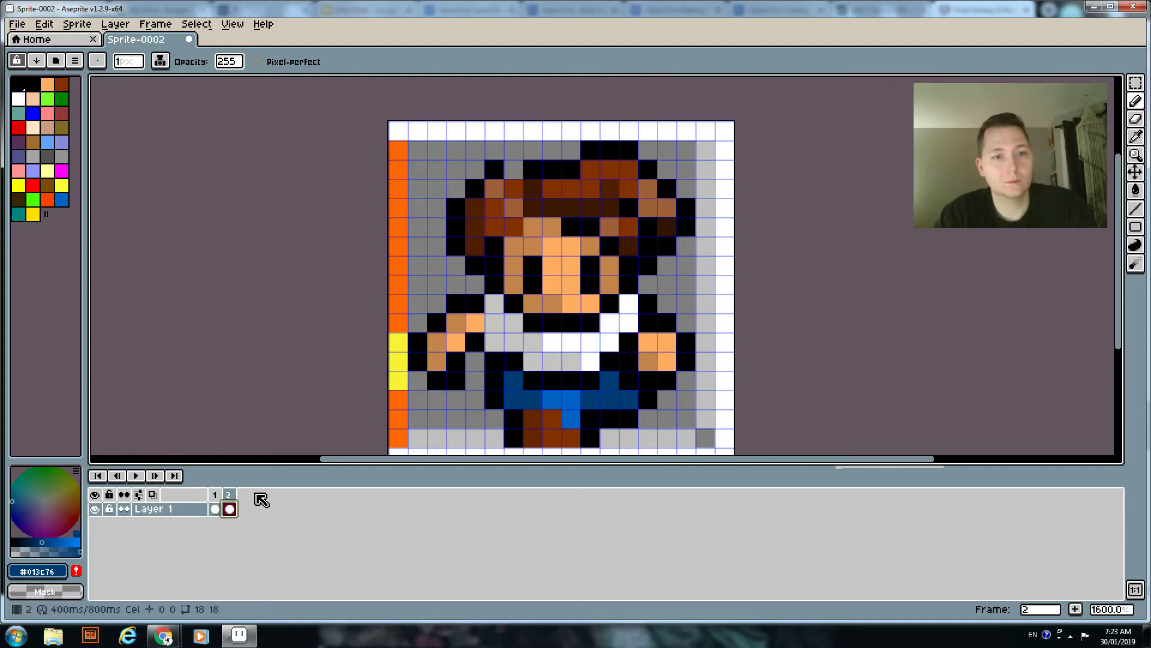
{"action": "key", "text": "ctrl+z"}
Duplicate the cel of frame 2 to add a third frame to the animation
{"action": "left_click", "coordinate": [229, 495]}
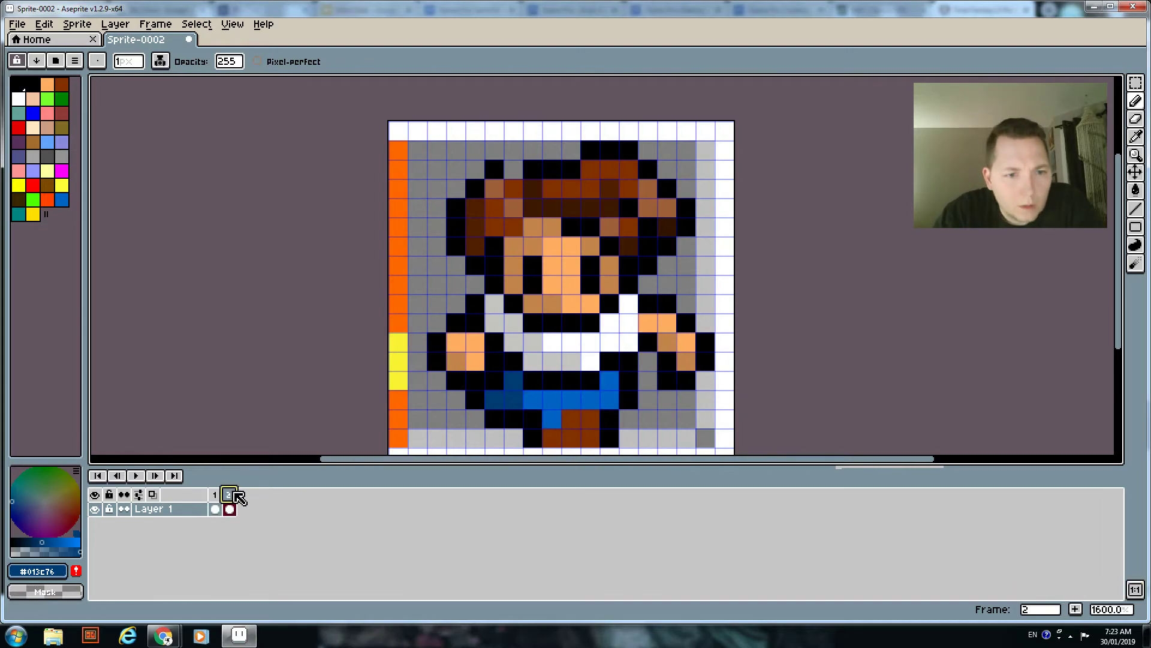
{"action": "right_click", "coordinate": [238, 500]}
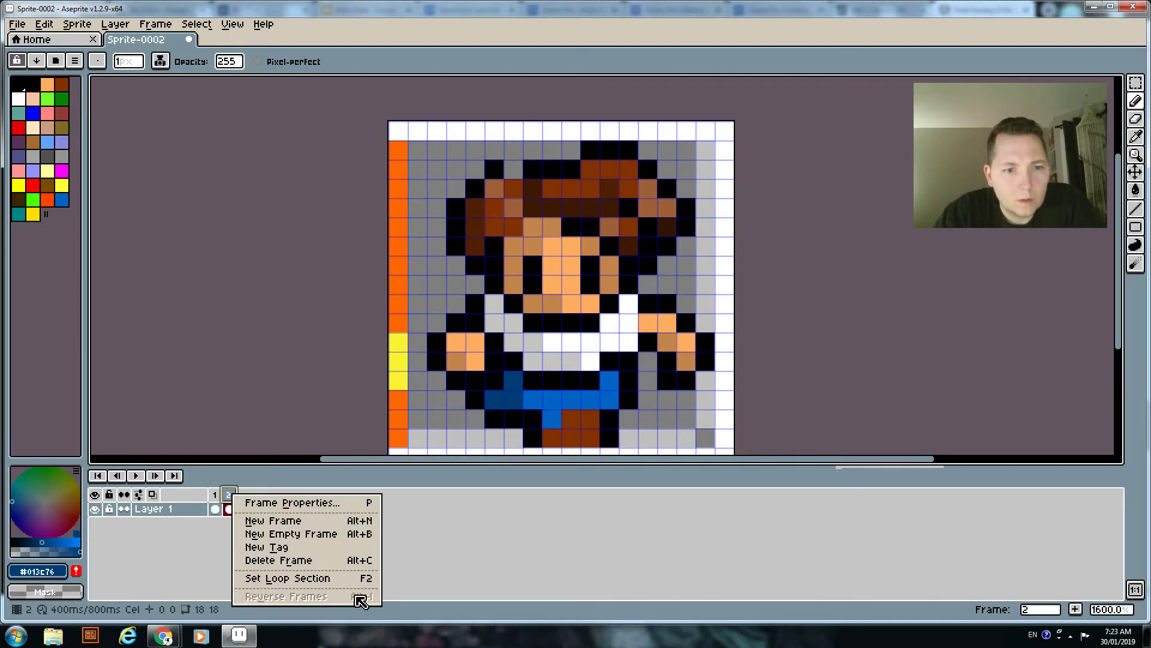
{"action": "left_click", "coordinate": [233, 526]}
{"action": "right_click", "coordinate": [231, 513]}
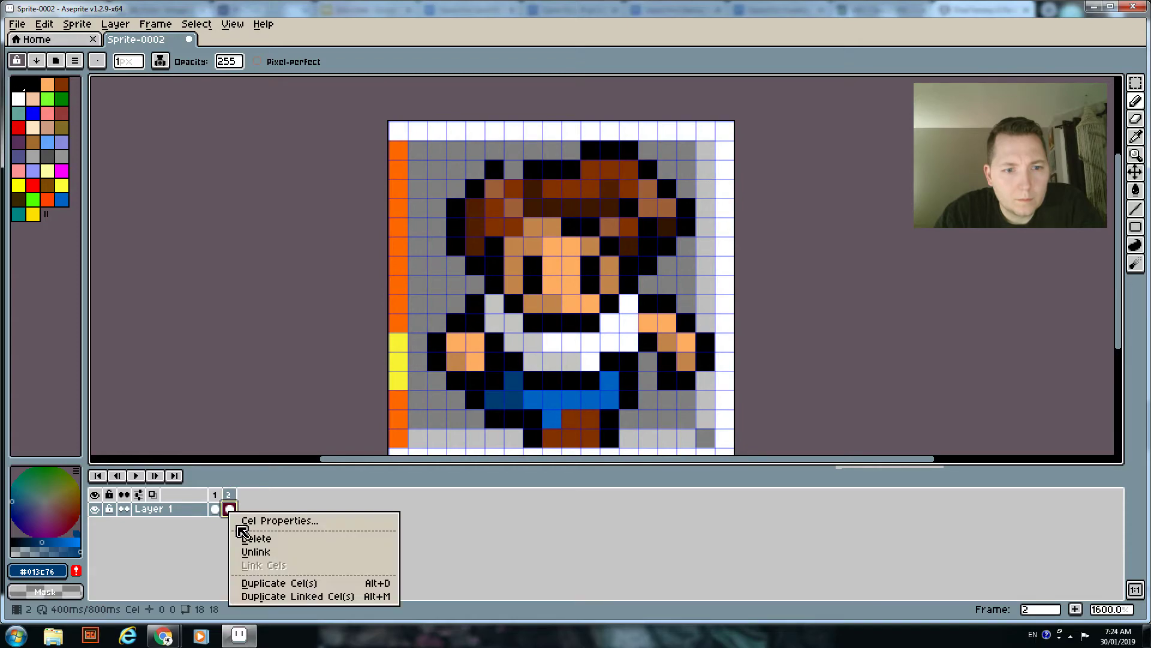
{"action": "left_click", "coordinate": [308, 583]}
{"action": "left_click_drag", "start_coordinate": [229, 495], "coordinate": [243, 495]}
{"action": "left_click", "coordinate": [229, 495]}
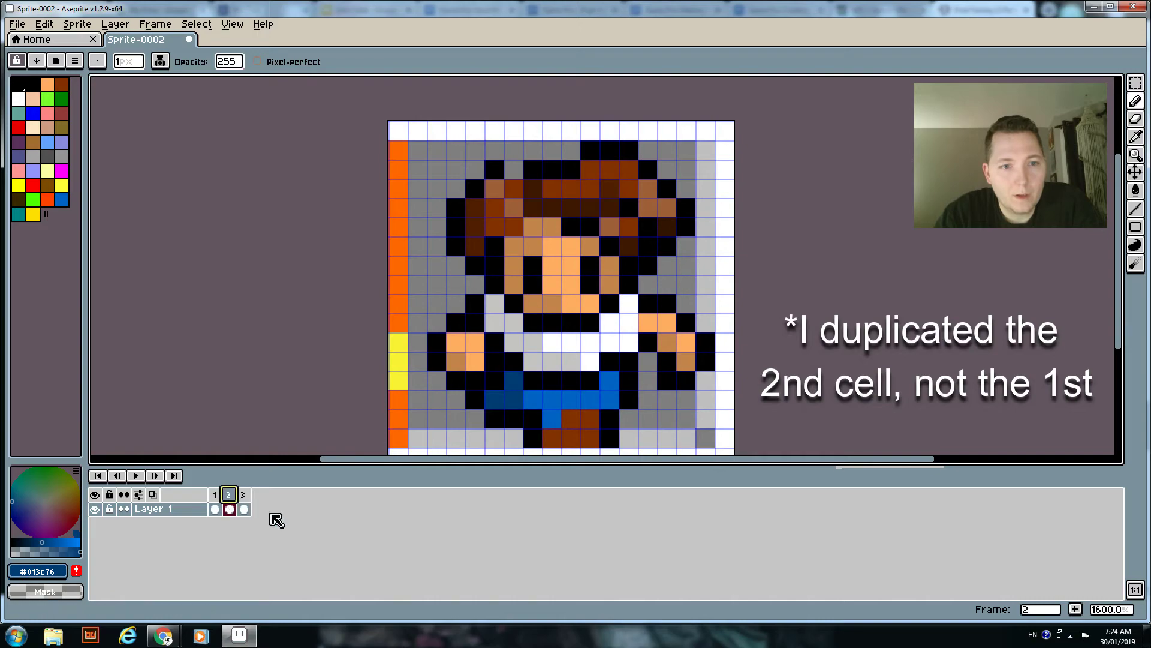
{"action": "left_click", "coordinate": [243, 495]}
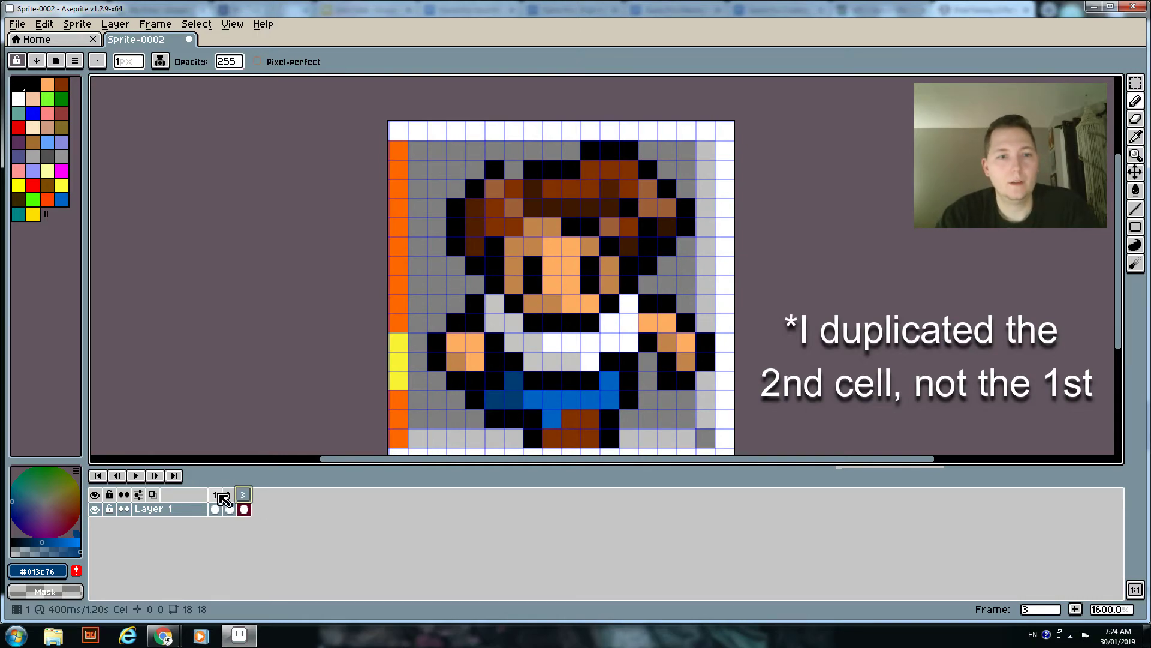
{"action": "left_click", "coordinate": [217, 495]}
{"action": "right_click", "coordinate": [225, 498]}
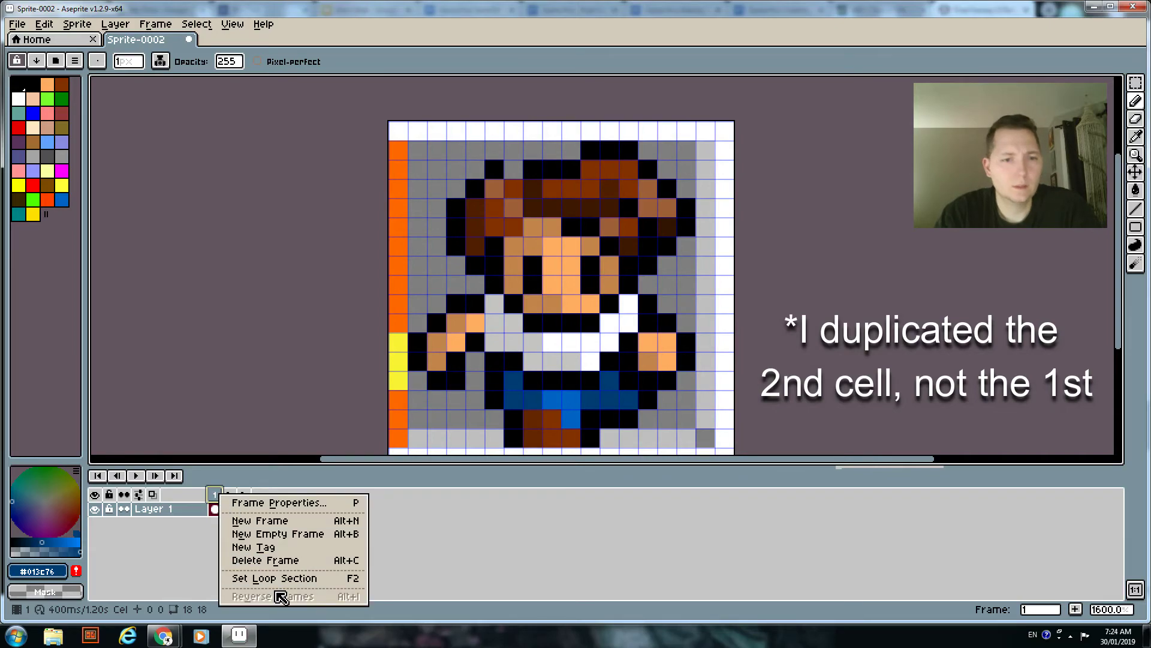
{"action": "left_click", "coordinate": [432, 548]}
{"action": "left_click", "coordinate": [230, 509]}
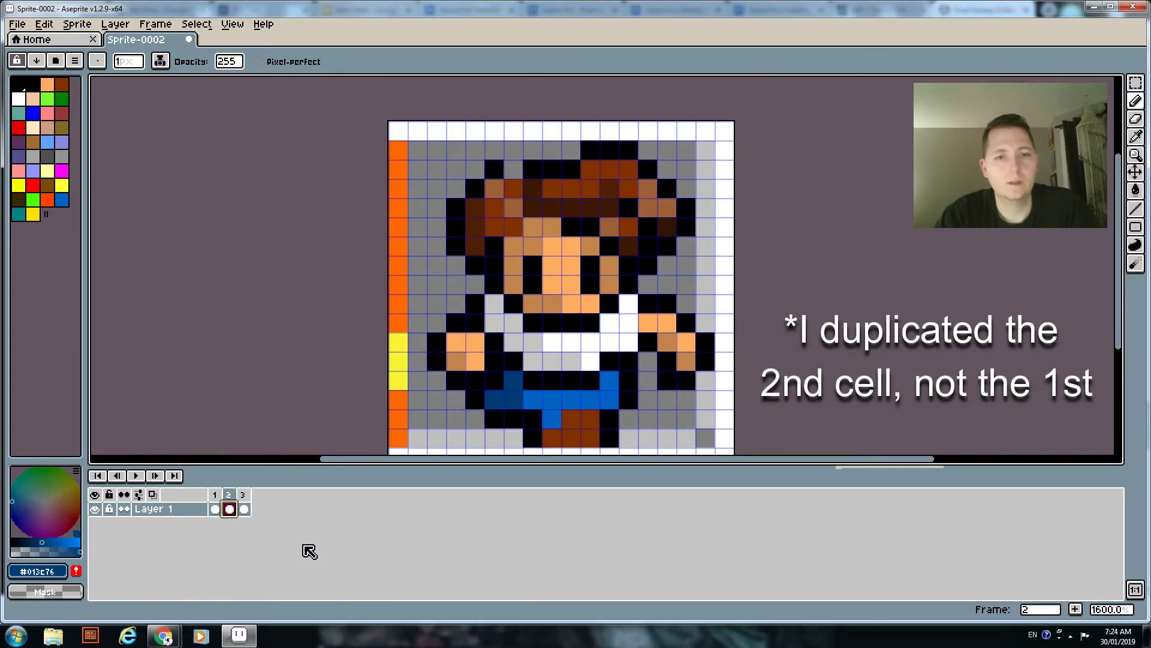
In frame 3, lower the left-side hand by one pixel using sampled skin shades and redraw its black outline
{"action": "left_click", "coordinate": [243, 509]}
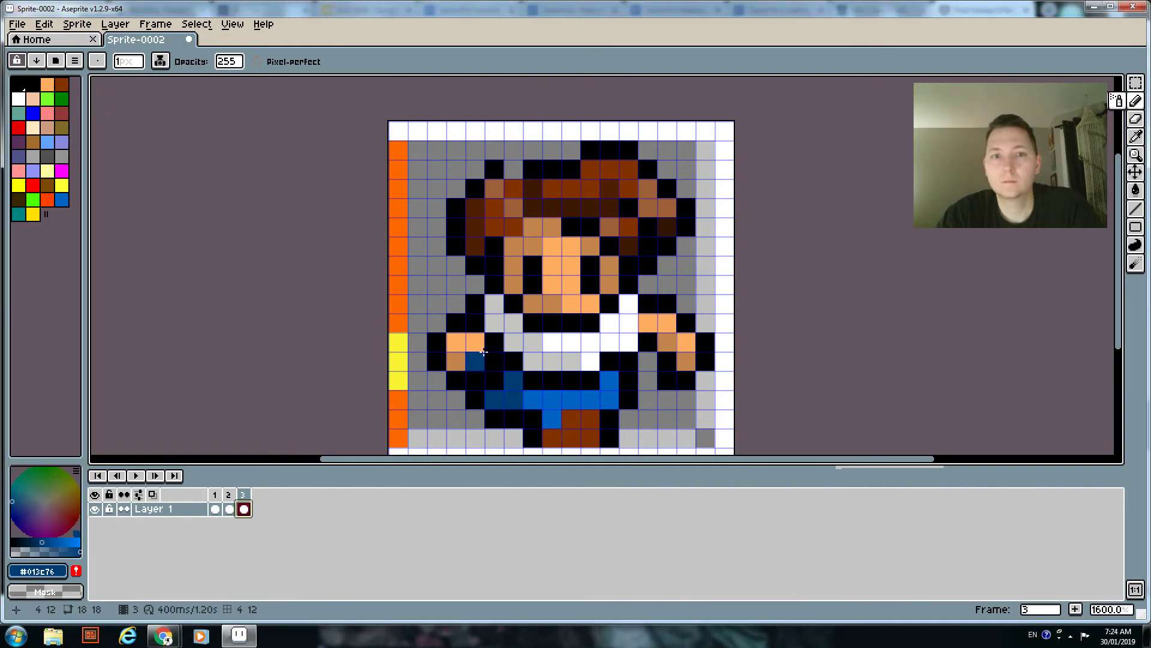
{"action": "left_click", "coordinate": [443, 380], "text": "alt"}
{"action": "left_click", "coordinate": [456, 359], "text": "alt"}
{"action": "left_click_drag", "start_coordinate": [456, 379], "coordinate": [476, 379]}
{"action": "left_click", "coordinate": [475, 400], "text": "alt"}
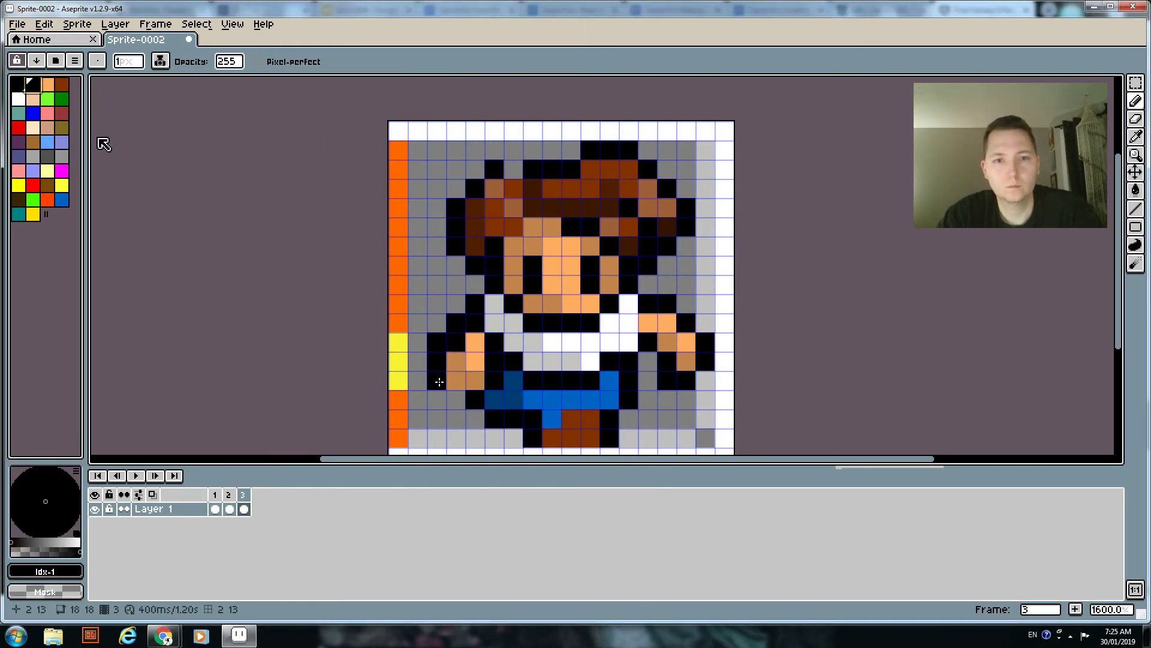
{"action": "left_click", "coordinate": [456, 400]}
Redraw both legs in frame 3 standing side by side with black outer outlines and brown #833100 fill
{"action": "left_click", "coordinate": [45, 571]}
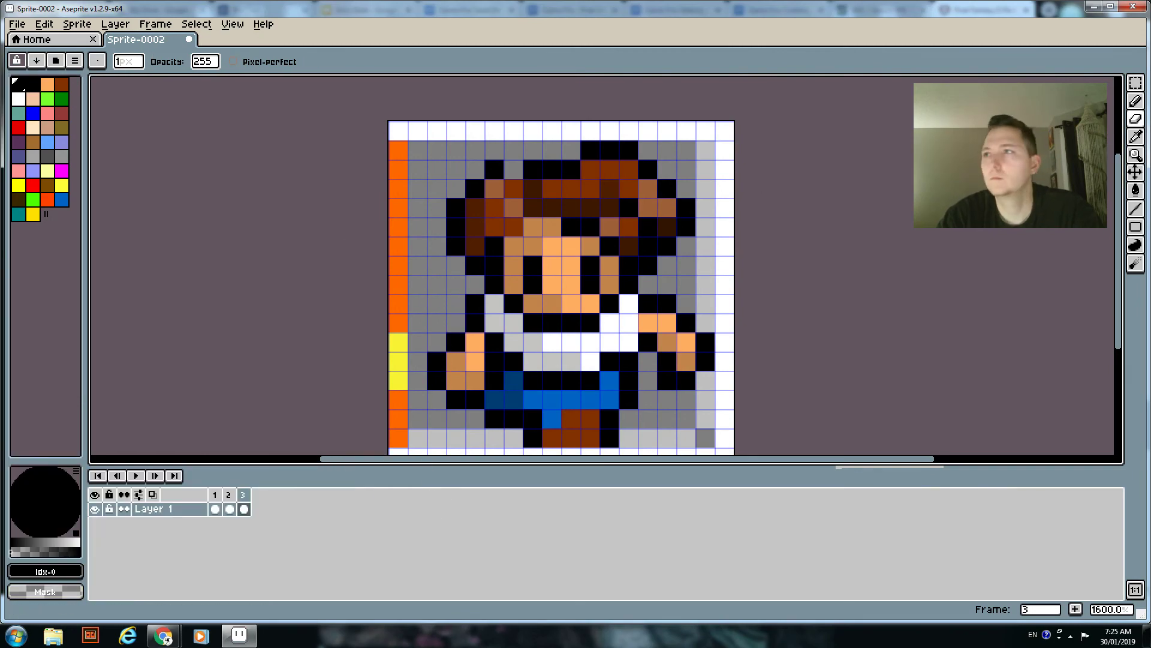
{"action": "mouse_move", "coordinate": [494, 399]}
{"action": "left_mouse_down"}
{"action": "mouse_move", "coordinate": [514, 437]}
{"action": "mouse_move", "coordinate": [533, 438]}
{"action": "mouse_move", "coordinate": [514, 437]}
{"action": "left_mouse_up"}
{"action": "left_click", "coordinate": [513, 399], "text": "alt"}
{"action": "left_click", "coordinate": [571, 438], "text": "alt"}
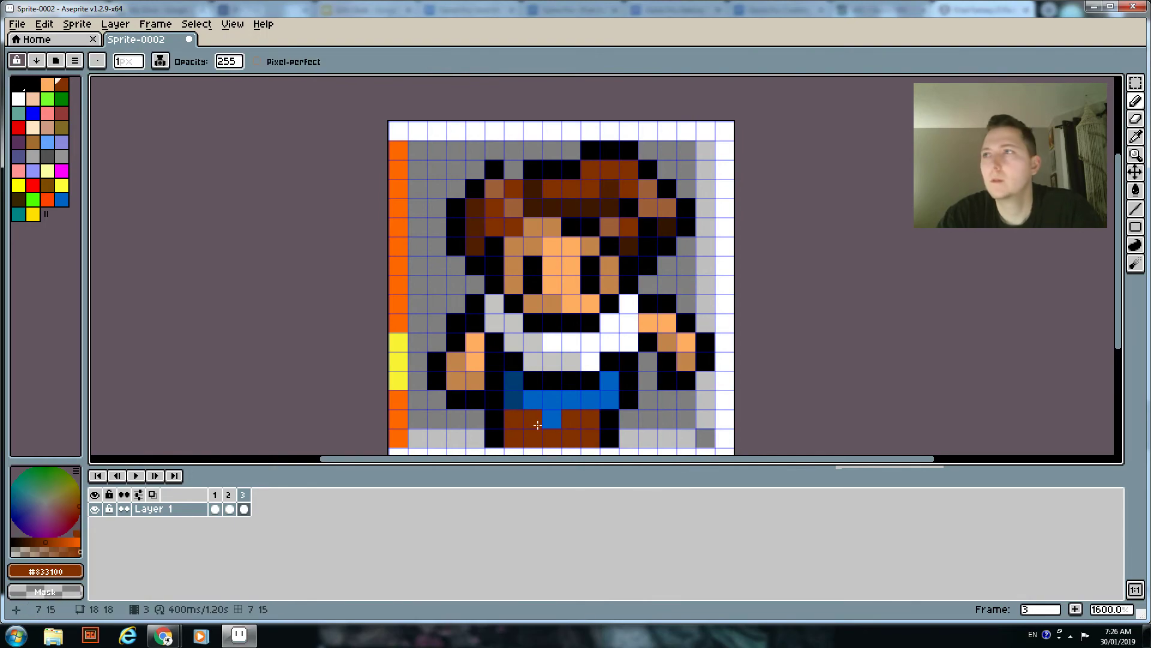
{"action": "left_click", "coordinate": [552, 418], "text": "alt"}
{"action": "left_click", "coordinate": [574, 419]}
{"action": "mouse_move", "coordinate": [609, 419]}
{"action": "left_mouse_down"}
{"action": "mouse_move", "coordinate": [610, 438]}
{"action": "mouse_move", "coordinate": [628, 438]}
{"action": "left_mouse_up"}
{"action": "left_click", "coordinate": [628, 399], "text": "alt"}
Shade the centre of frame 3's trousers with dark blue #013c76 and the boots with frame 1's dark brown #652600
{"action": "left_click", "coordinate": [513, 398], "text": "alt"}
{"action": "left_click_drag", "start_coordinate": [571, 399], "coordinate": [561, 419]}
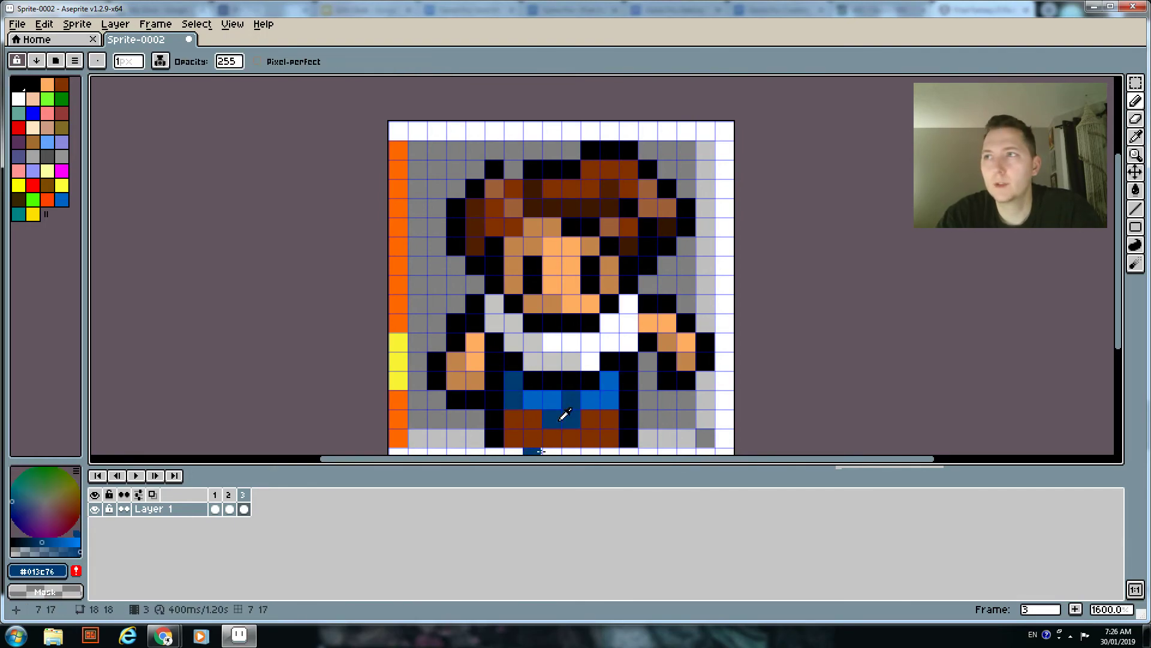
{"action": "left_click", "coordinate": [222, 499]}
{"action": "left_click", "coordinate": [243, 508]}
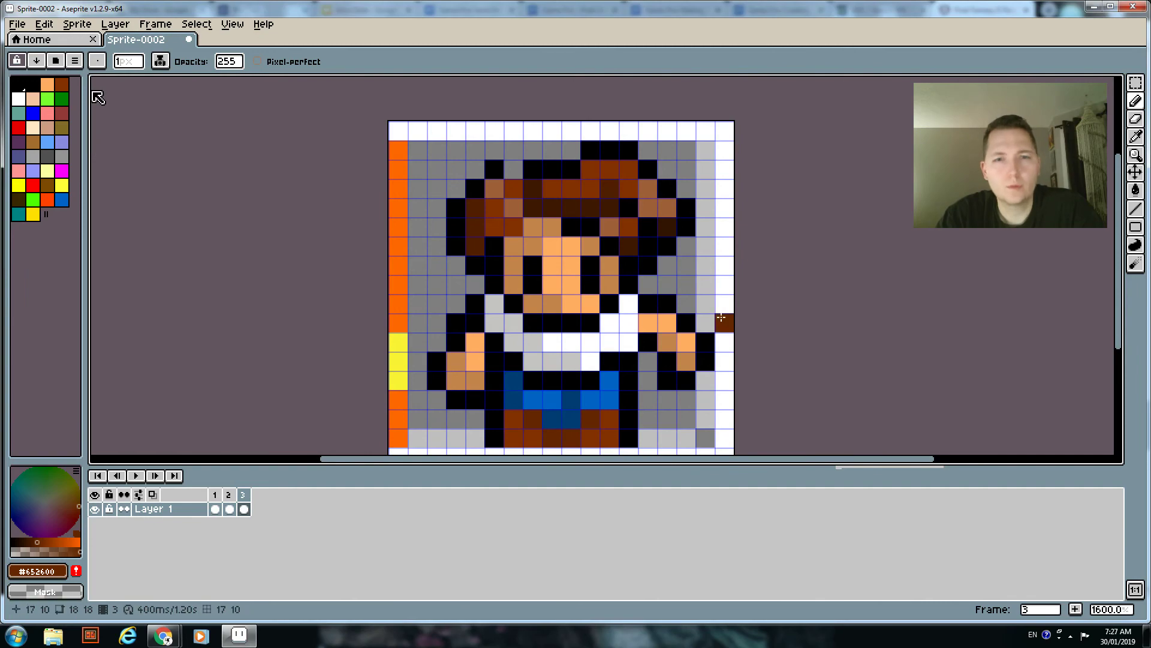
Redraw the right-side arm in frame 3 hanging straight down with shaded skin and a black outline, erasing the old arm's leftover pixels
{"action": "left_click", "coordinate": [671, 315], "text": "alt"}
{"action": "left_click_drag", "start_coordinate": [648, 324], "coordinate": [667, 341]}
{"action": "left_click_drag", "start_coordinate": [647, 399], "coordinate": [667, 399]}
{"action": "key", "text": "e"}
{"action": "mouse_move", "coordinate": [686, 324]}
{"action": "left_mouse_down"}
{"action": "mouse_move", "coordinate": [705, 361]}
{"action": "mouse_move", "coordinate": [666, 361]}
{"action": "mouse_move", "coordinate": [686, 380]}
{"action": "left_mouse_up"}
{"action": "left_click", "coordinate": [720, 342], "text": "alt"}
{"action": "left_click", "coordinate": [666, 380]}
{"action": "left_click", "coordinate": [478, 342], "text": "alt"}
{"action": "key", "text": "b"}
{"action": "left_click", "coordinate": [686, 361]}
{"action": "left_click", "coordinate": [34, 88]}
{"action": "left_click", "coordinate": [667, 342]}
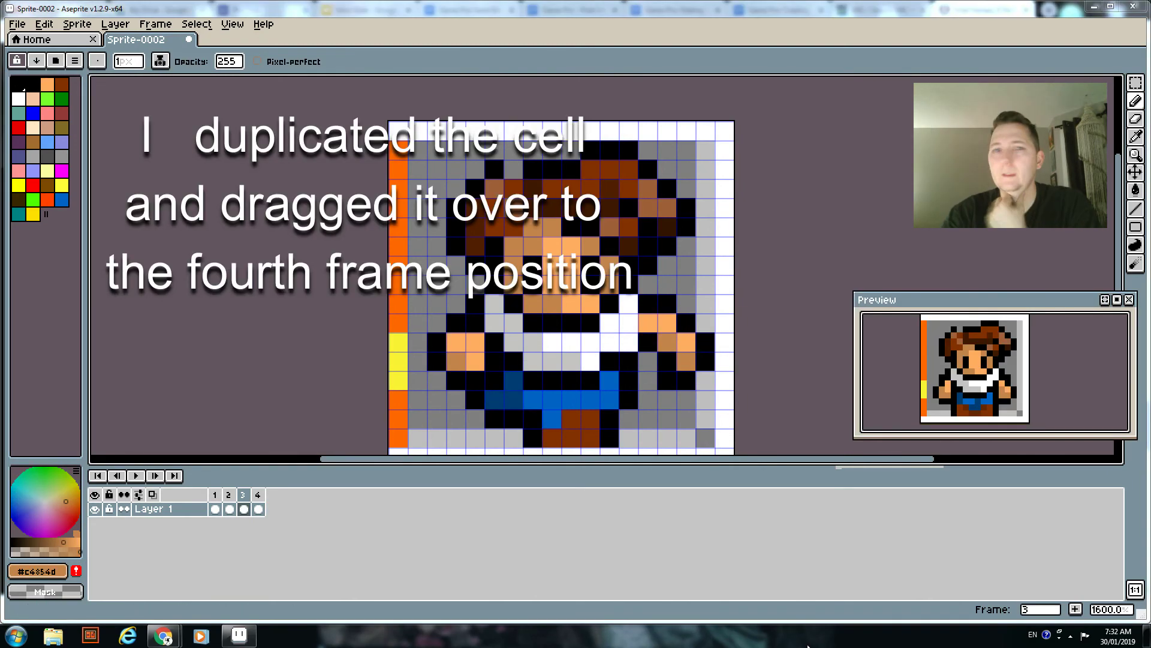
Go through frames 1 to 4 in order to check the sequence of walking poses
{"action": "left_click", "coordinate": [214, 509]}
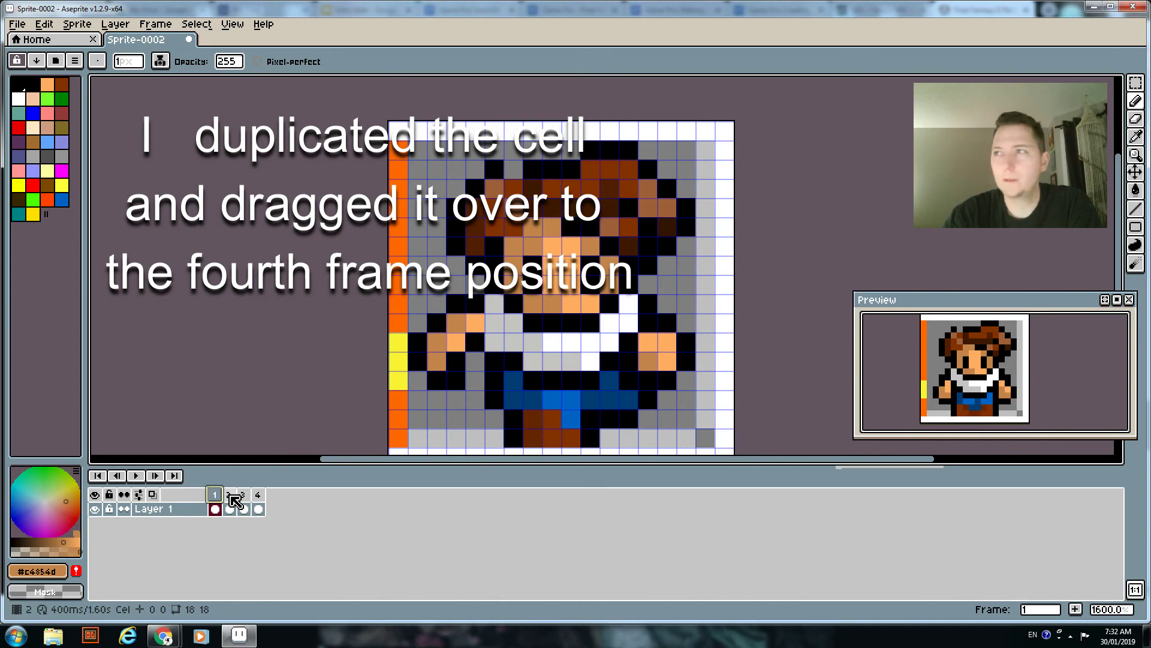
{"action": "left_click", "coordinate": [230, 495]}
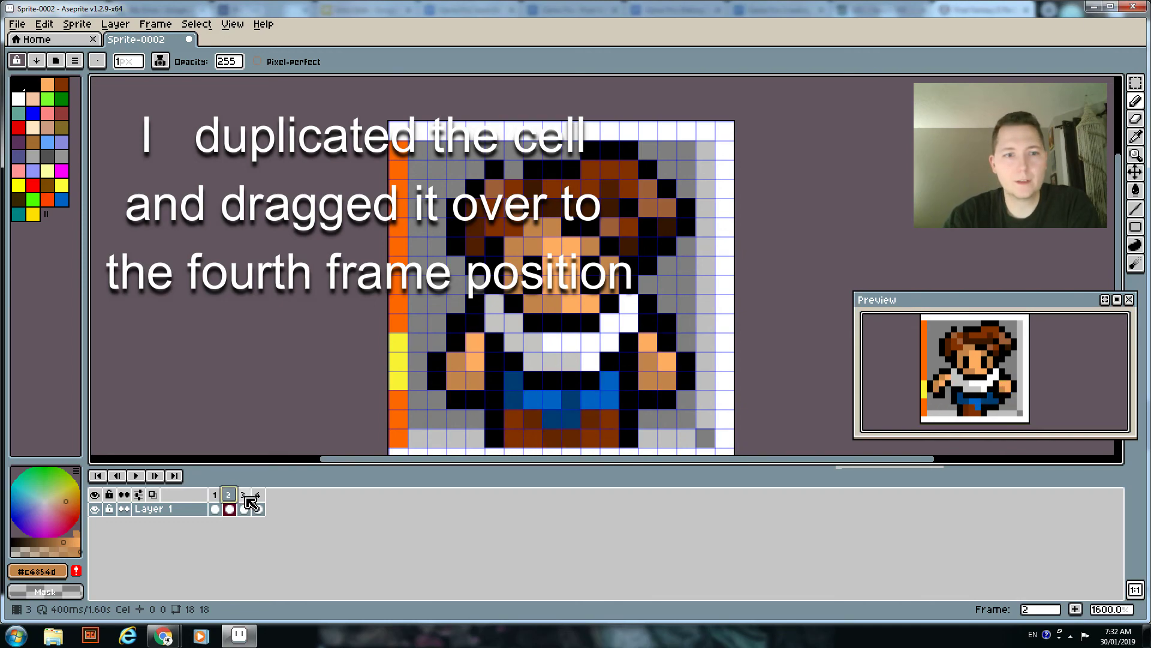
{"action": "left_click", "coordinate": [248, 495]}
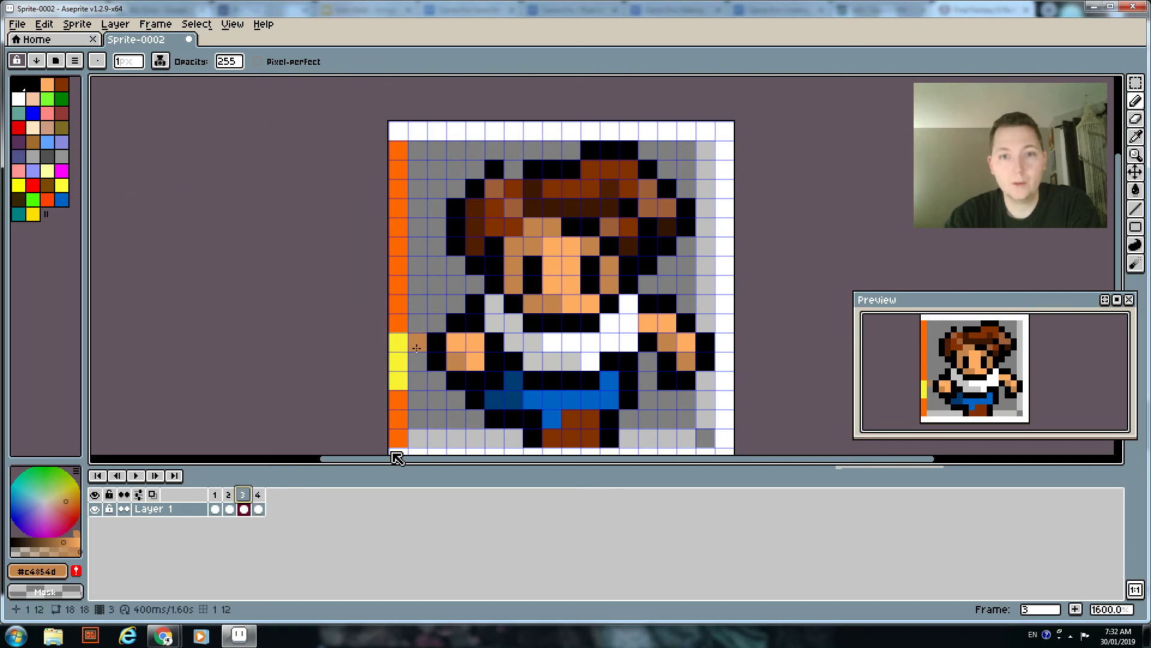
{"action": "left_click", "coordinate": [262, 496]}
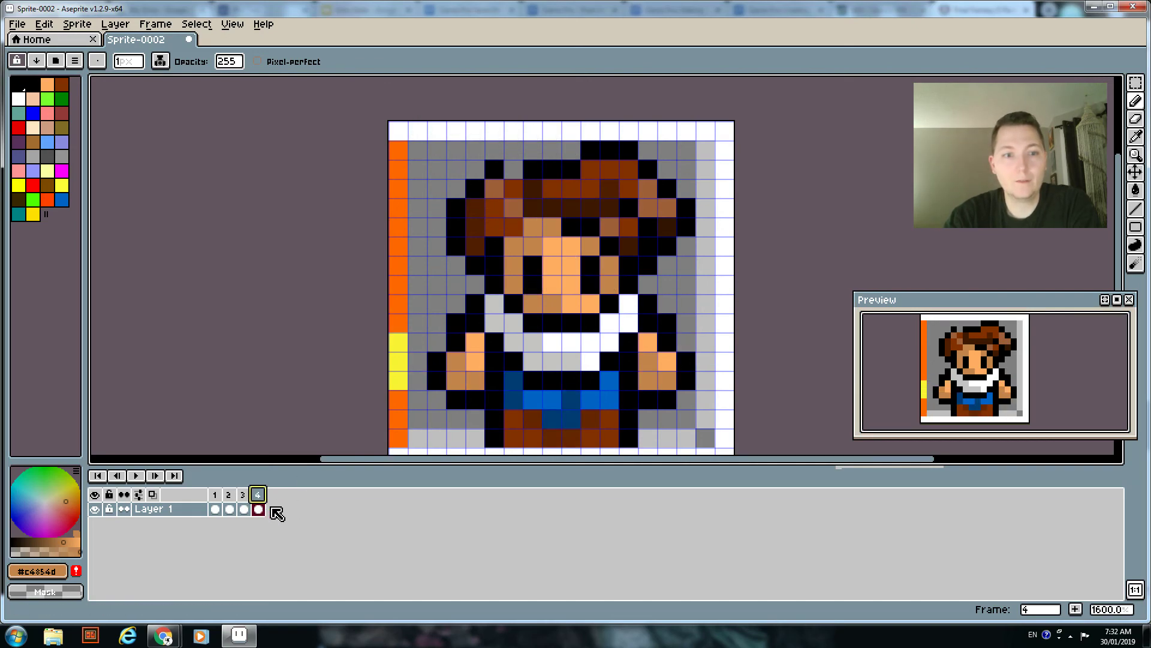